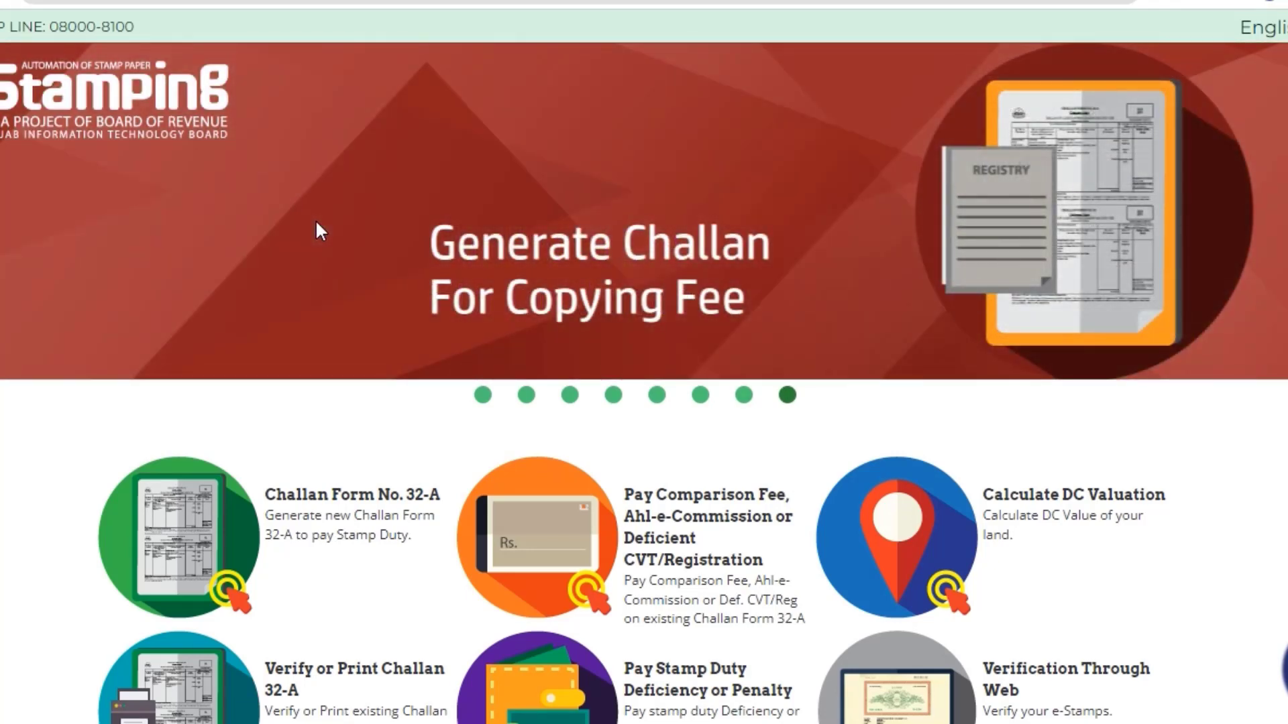
Open the Generate Refund Application page and agree to the disclaimer.
scroll(521, 351, "down", 5)
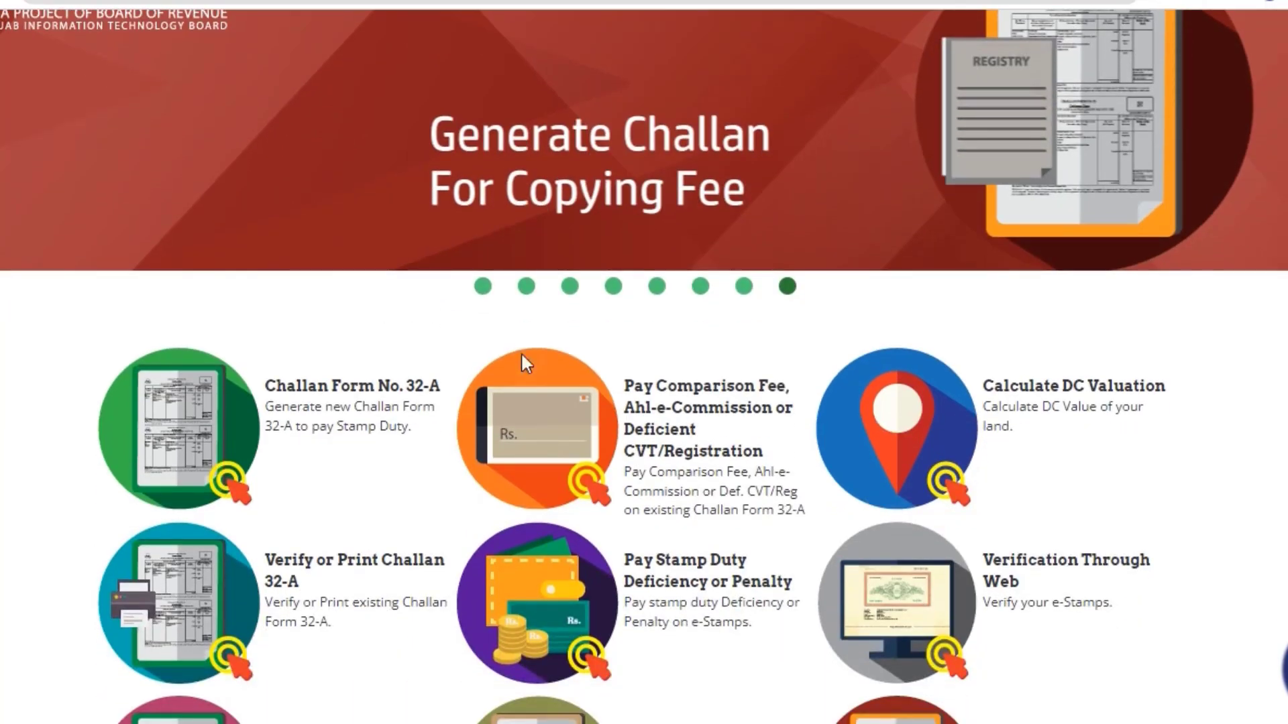
scroll(760, 285, "down", 3)
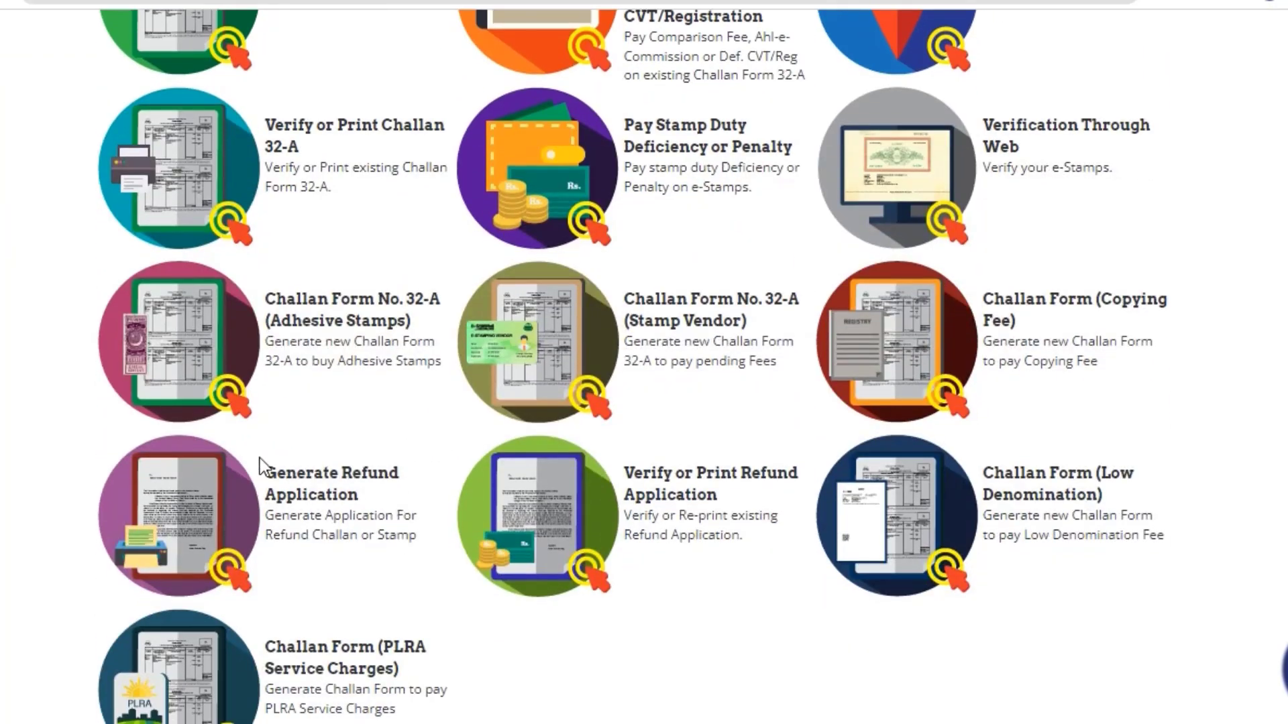
left_click(325, 482)
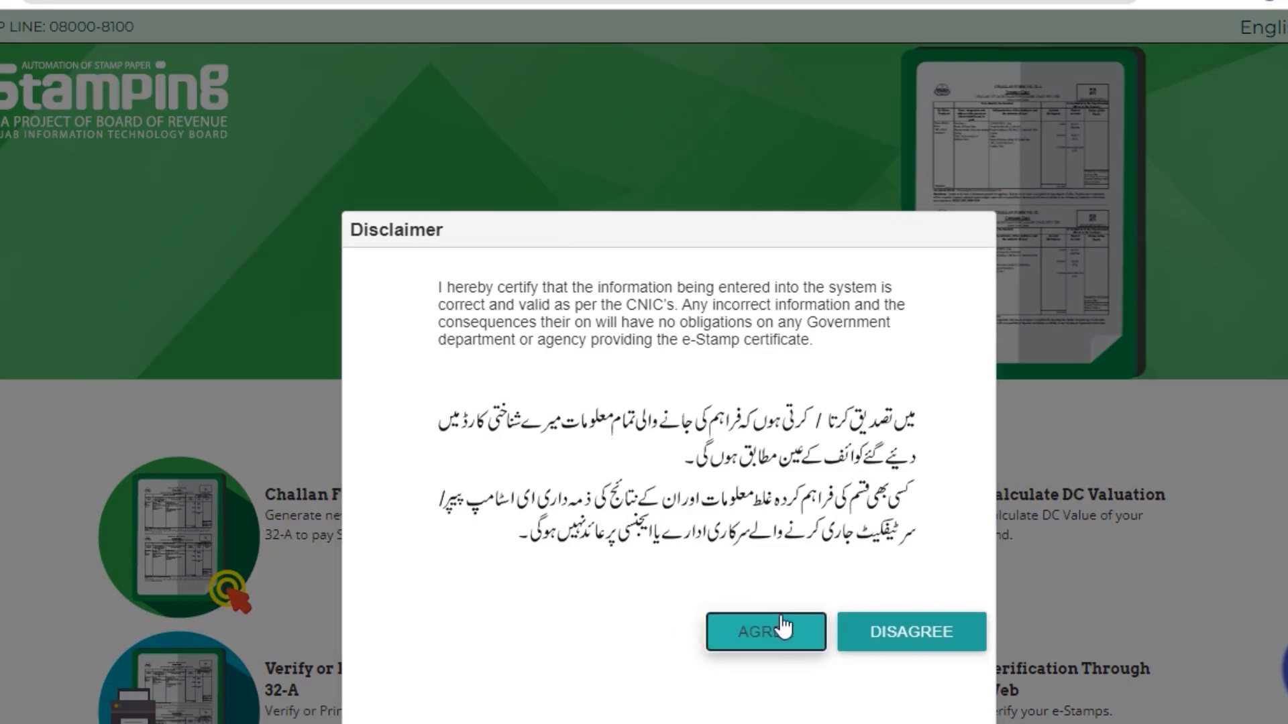
left_click(708, 631)
Choose Search With Challan Number as the refund search method.
scroll(376, 416, "down", 2)
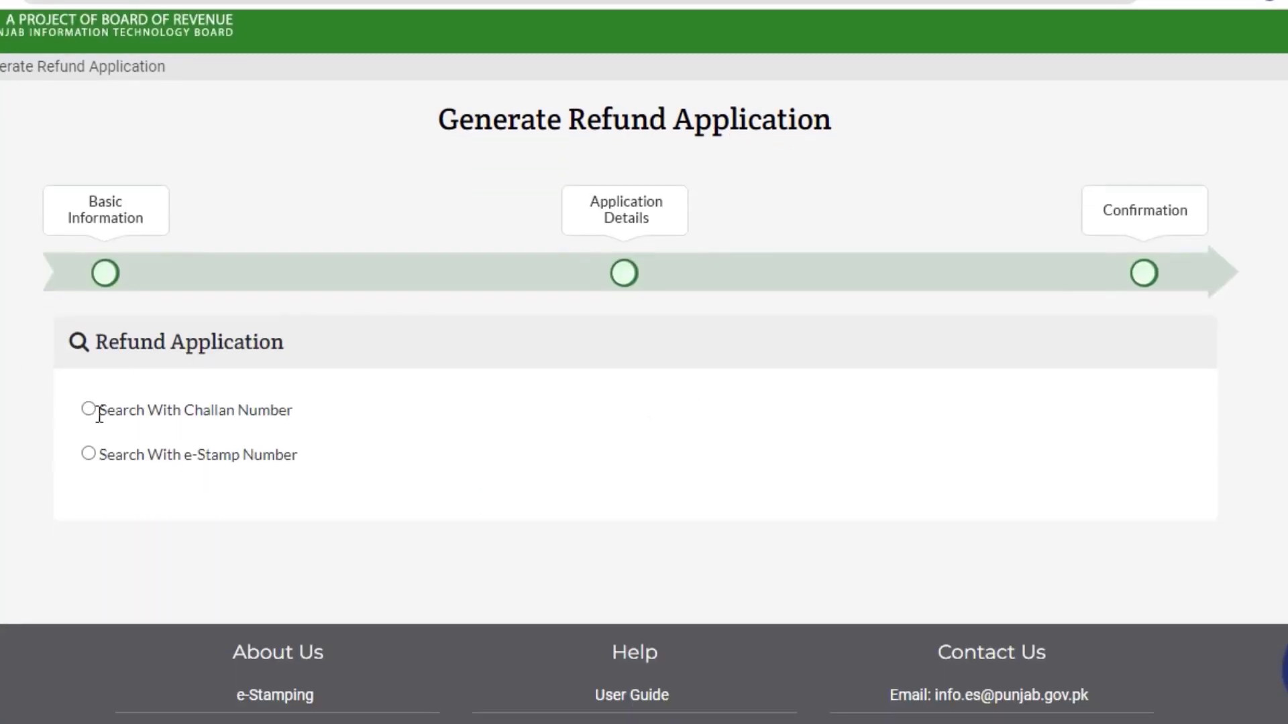
left_click(89, 409)
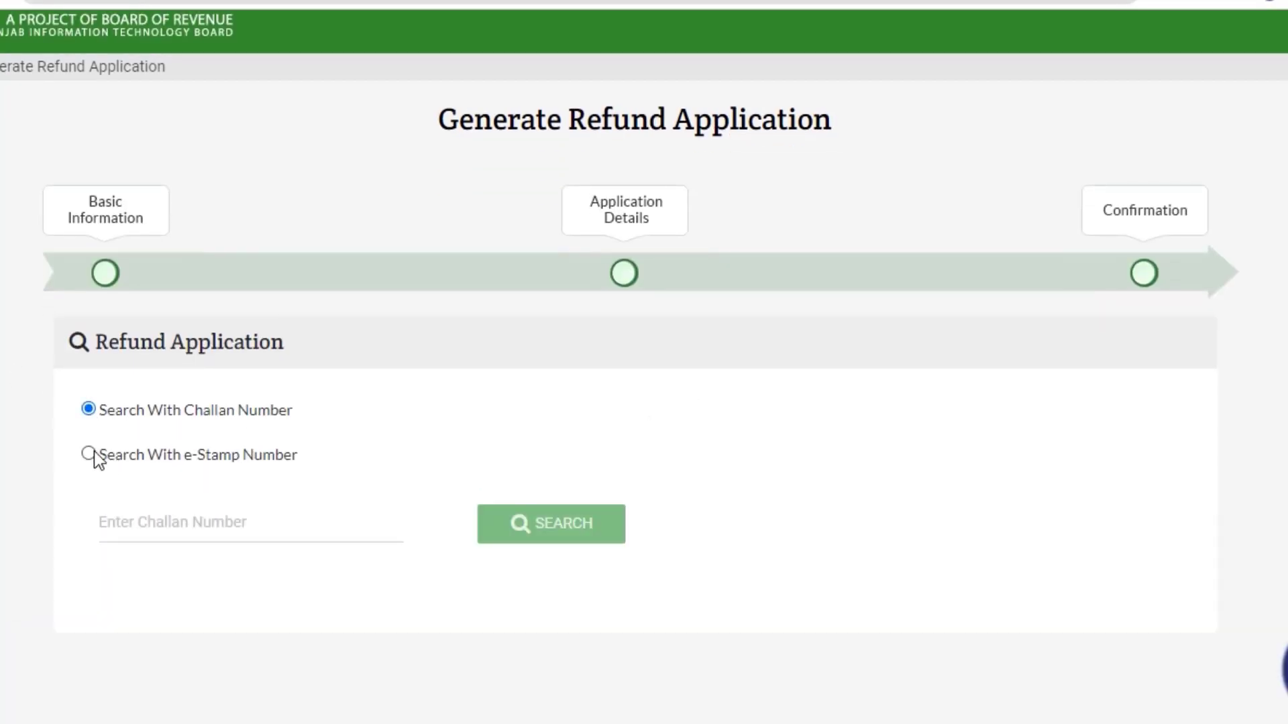
left_click(89, 454)
left_click(90, 410)
left_click(89, 454)
left_click(90, 411)
left_click(89, 455)
left_click(89, 409)
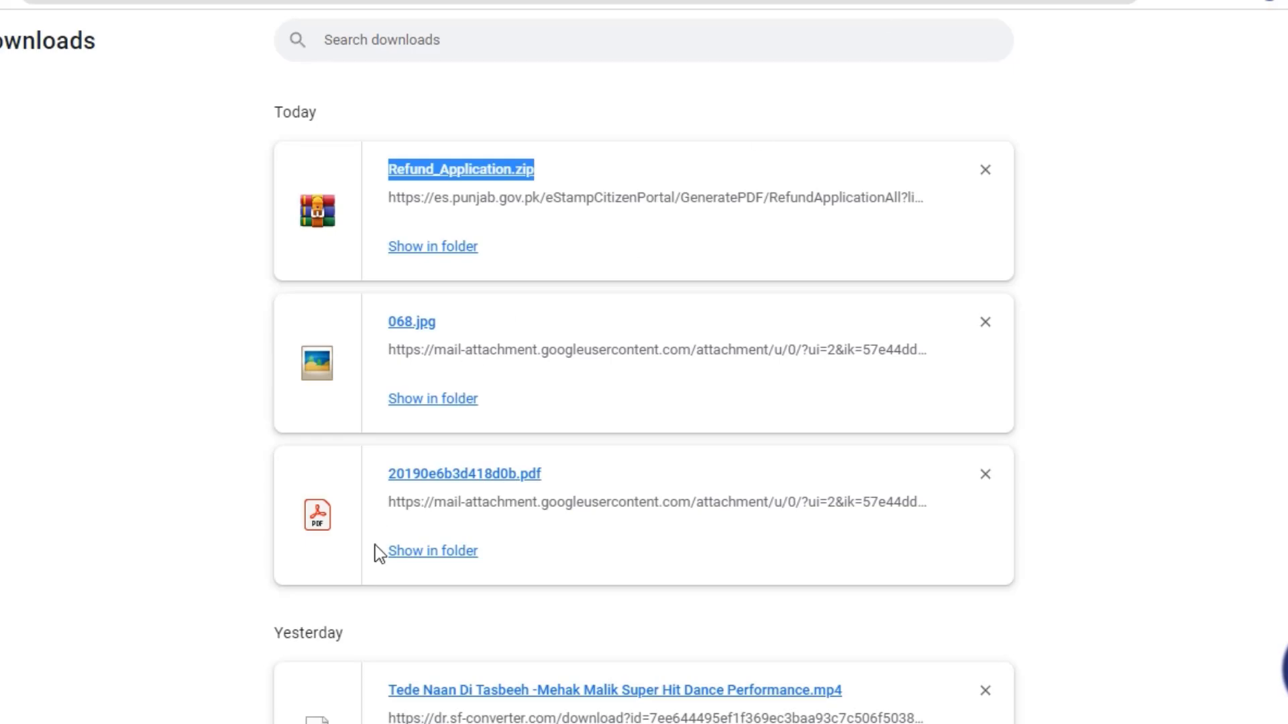
Open the downloaded challan PDF and select its reference number under the QR code.
scroll(379, 555, "down", 2)
left_click(497, 374)
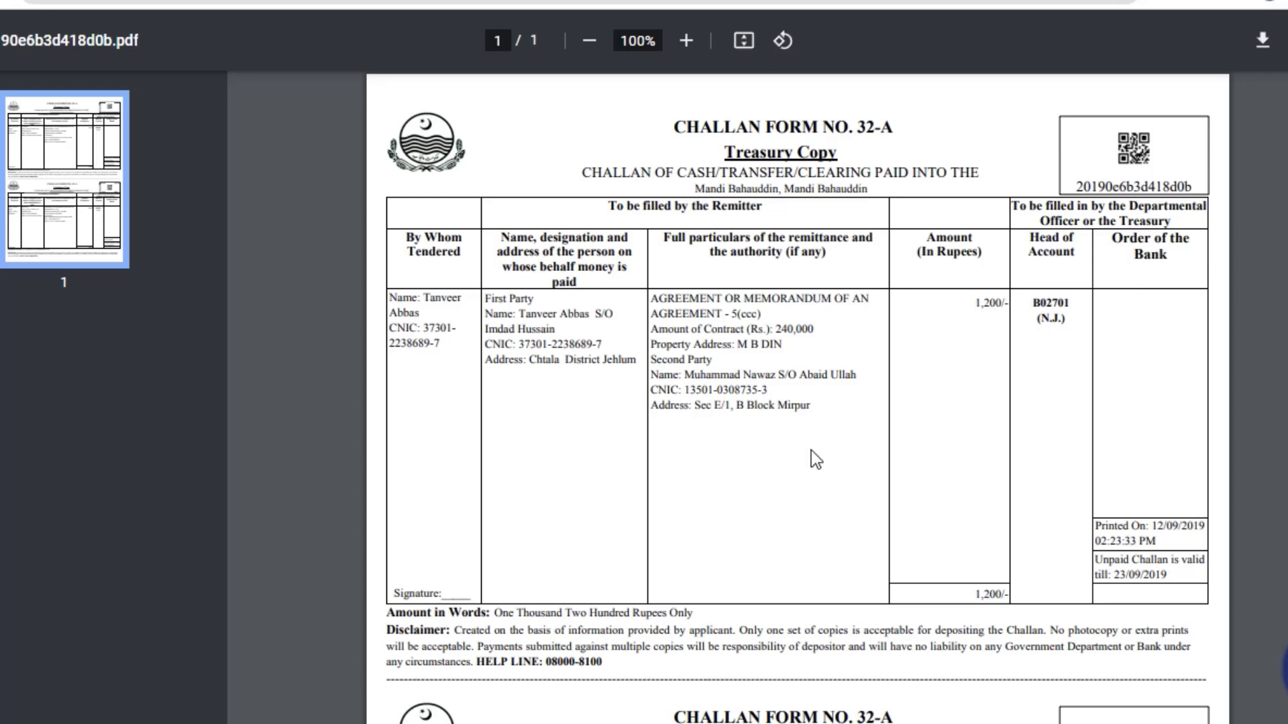
left_click_drag(1077, 188, 1078, 187)
key("ctrl+c")
left_click(1082, 186)
left_click(1199, 187)
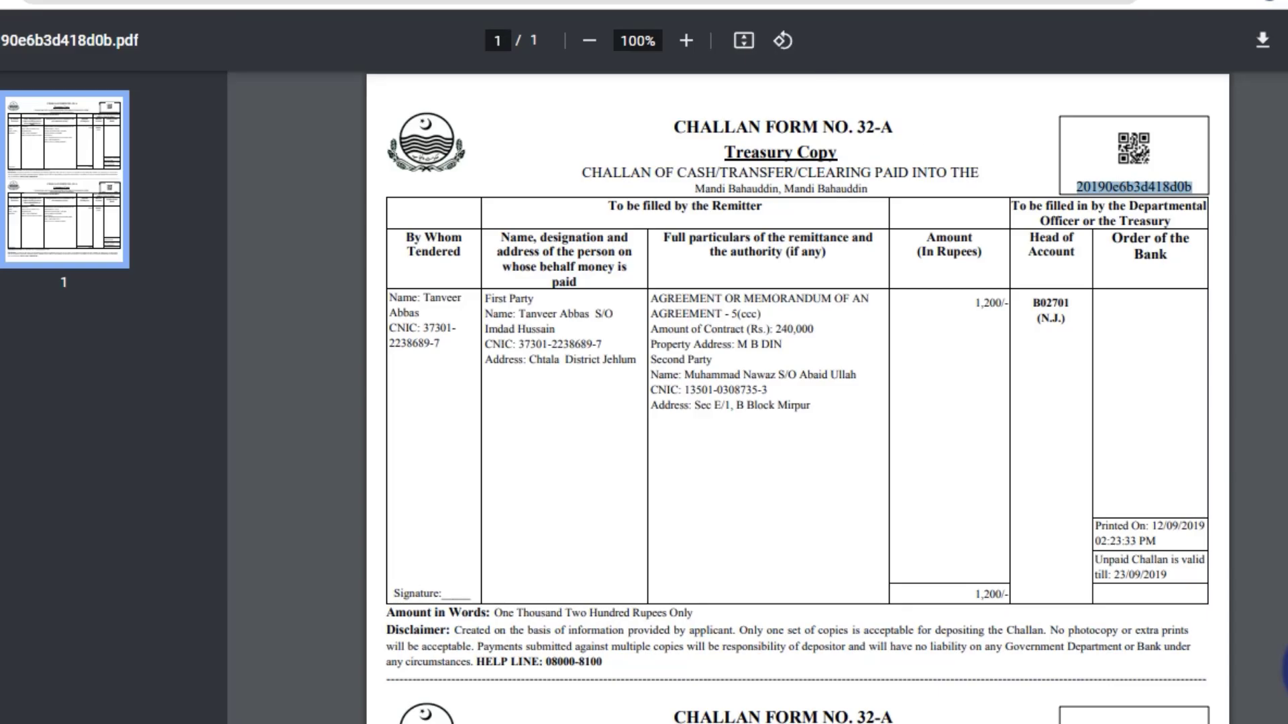
Paste the challan reference number into the Enter Challan Number field.
key("alt+Tab")
left_click(287, 520)
key("ctrl+v")
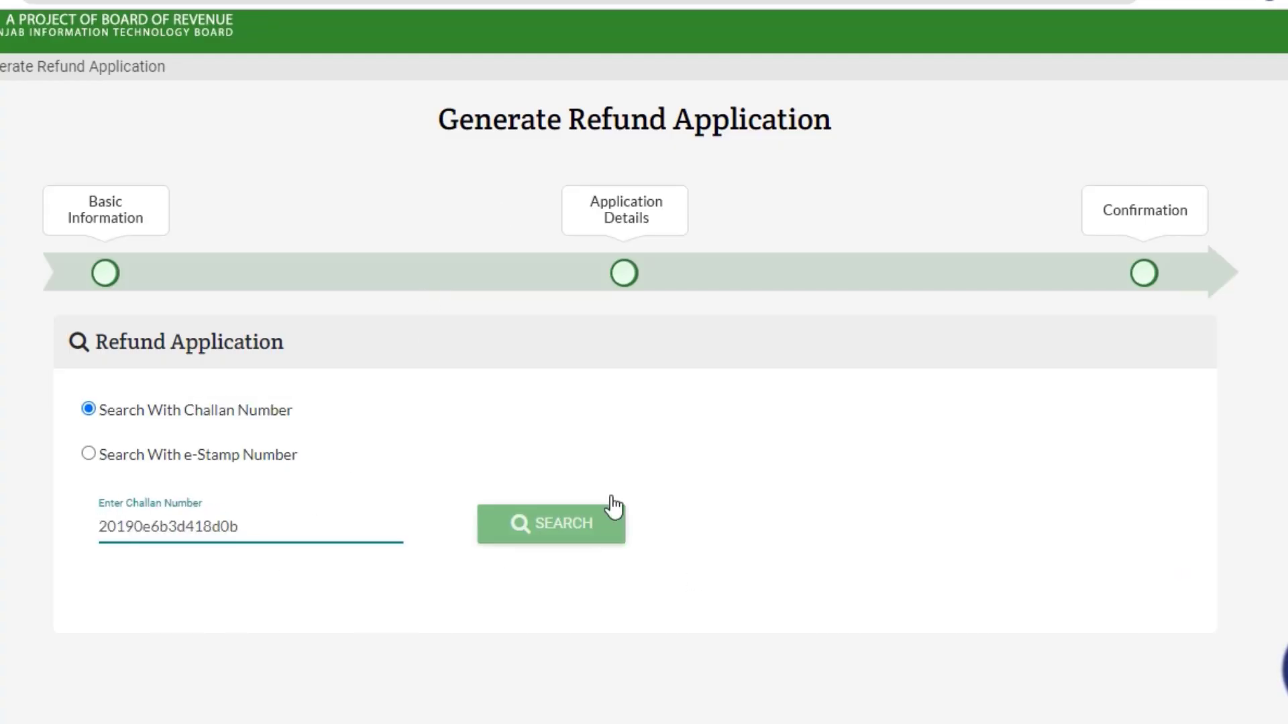
key("alt+Tab")
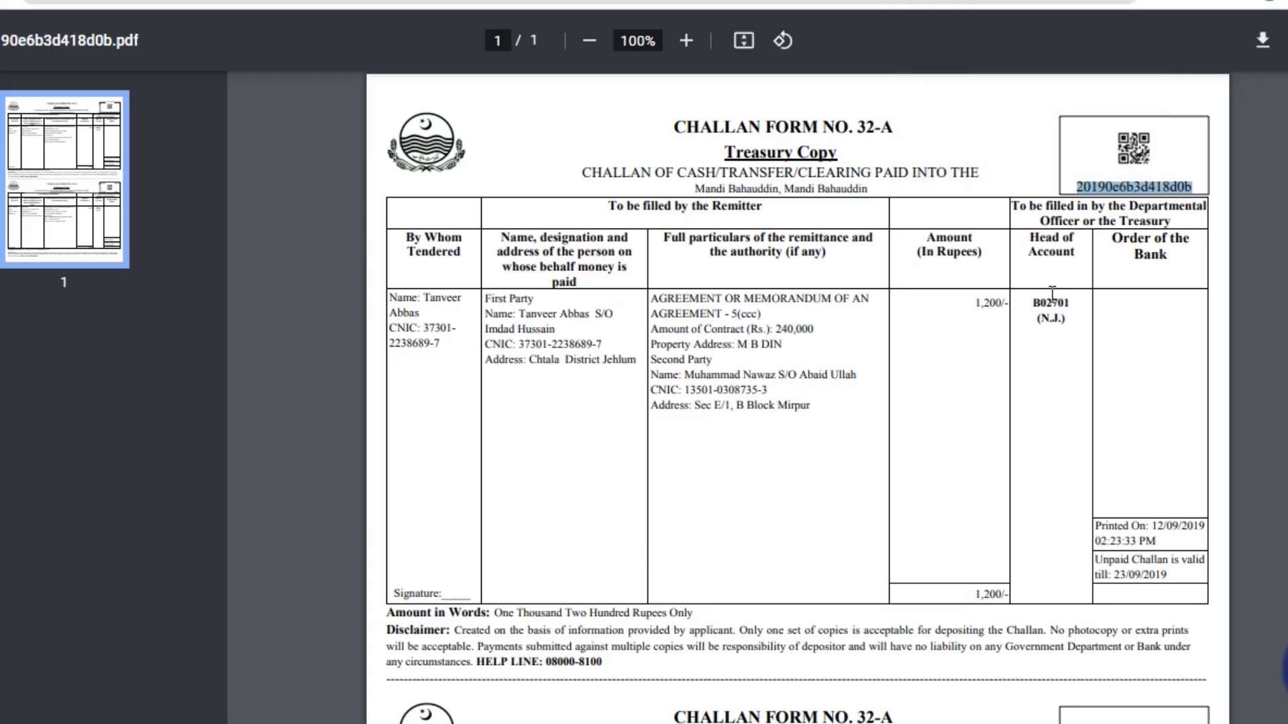
left_click(1052, 294)
key("alt+Tab")
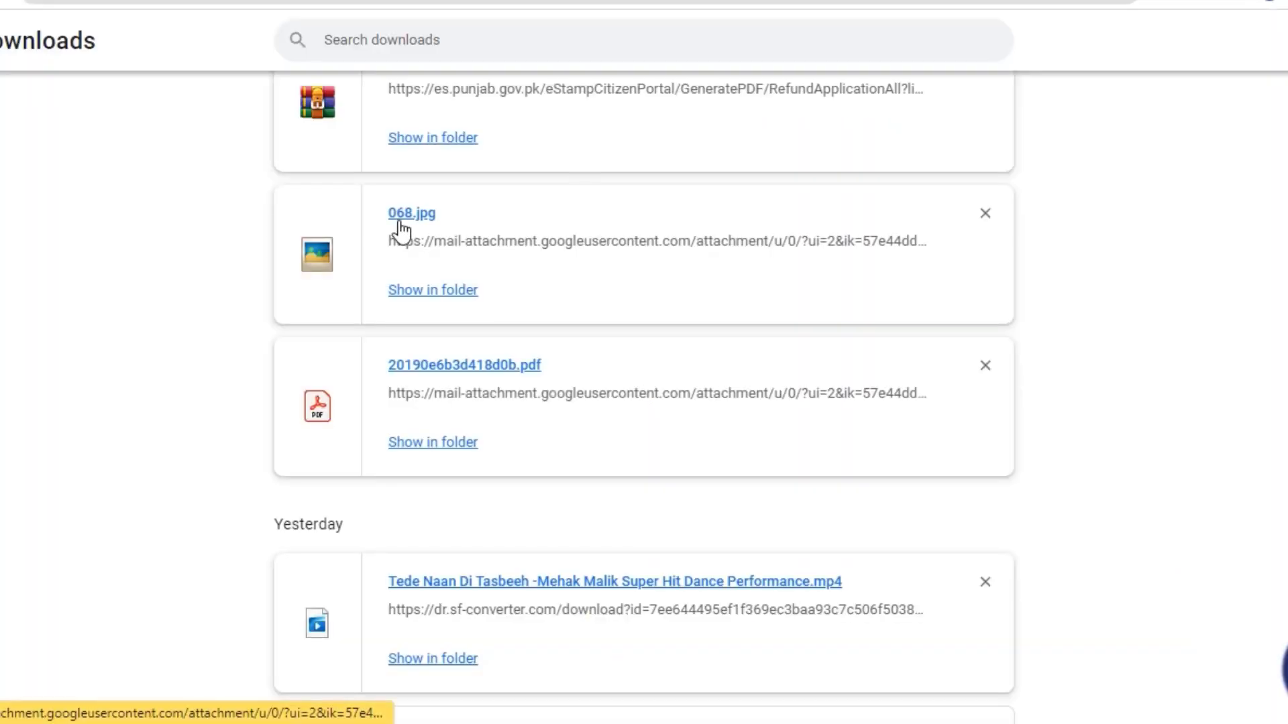
View the scanned stamp paper 068.jpg zoomed in, then close it.
left_click(401, 221)
scroll(670, 266, "up", 3)
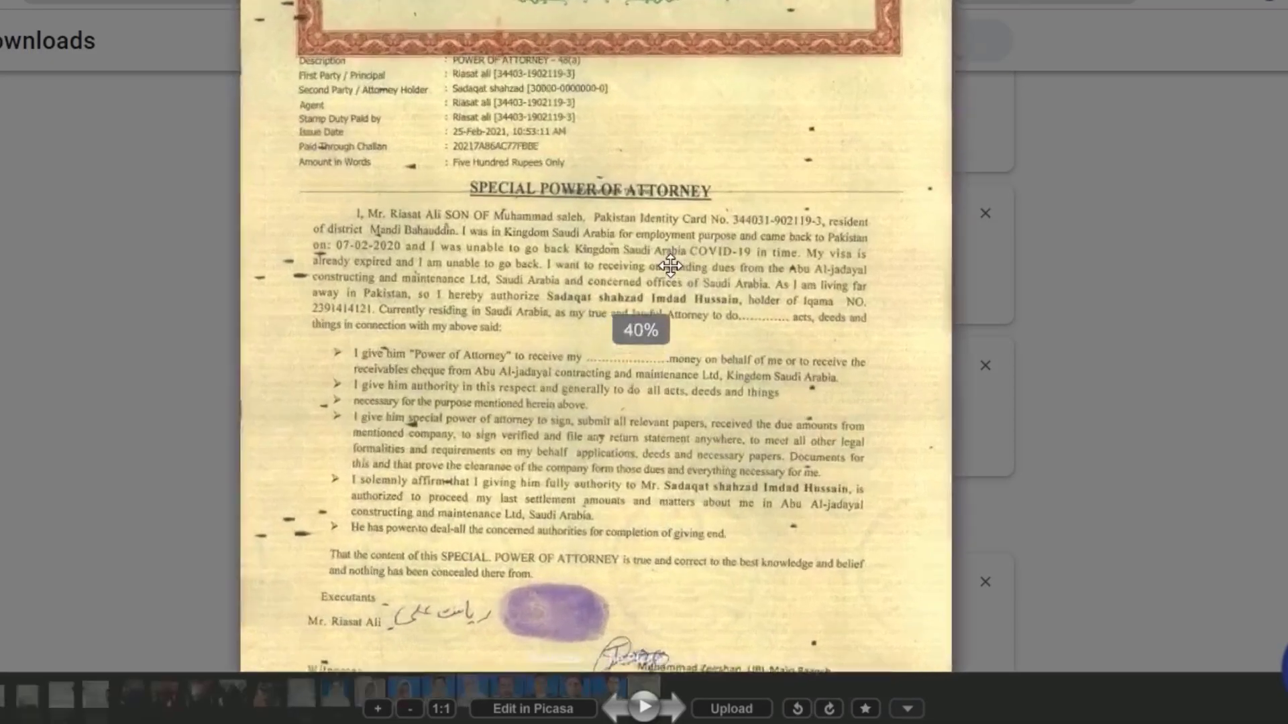
scroll(671, 266, "up", 5)
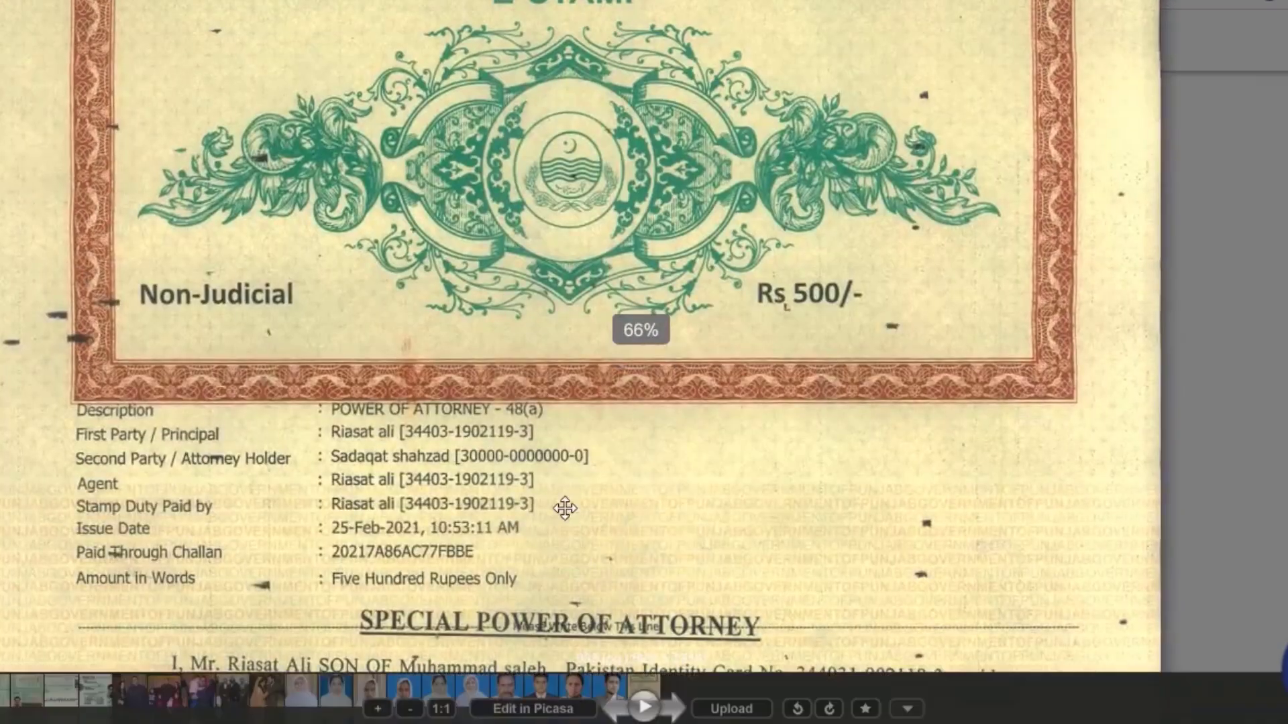
scroll(564, 509, "up", 2)
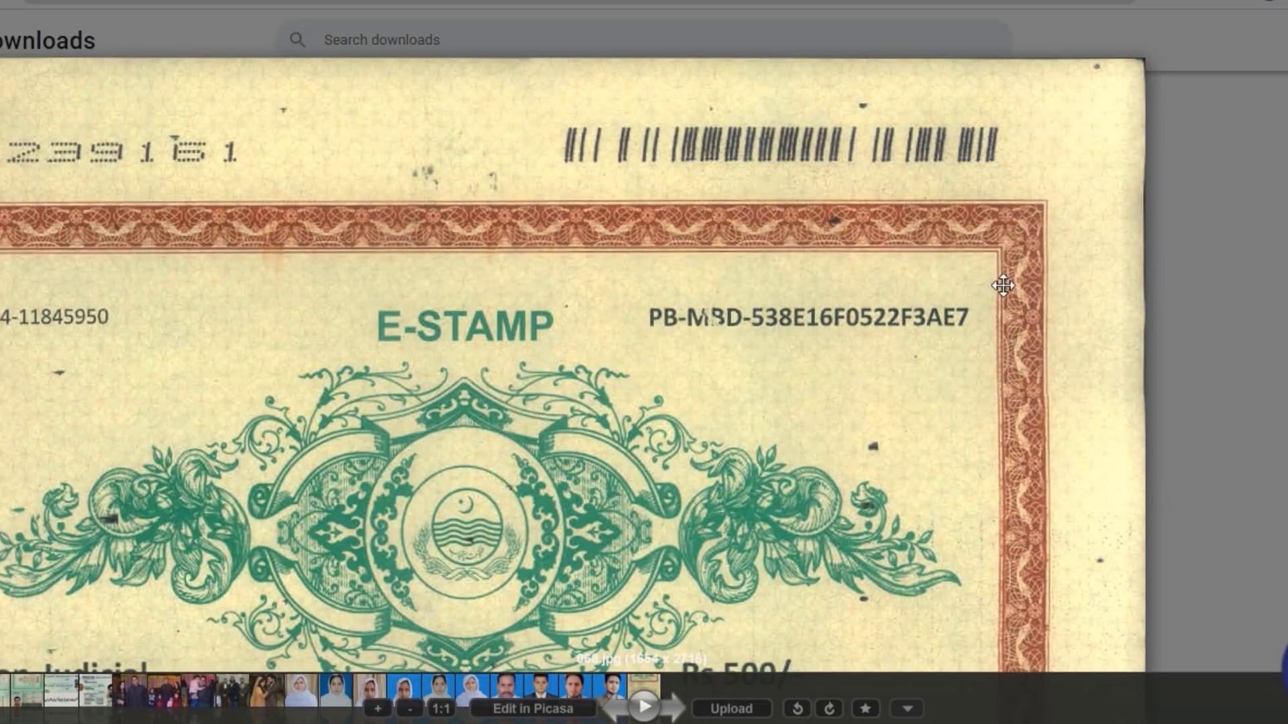
key("Escape")
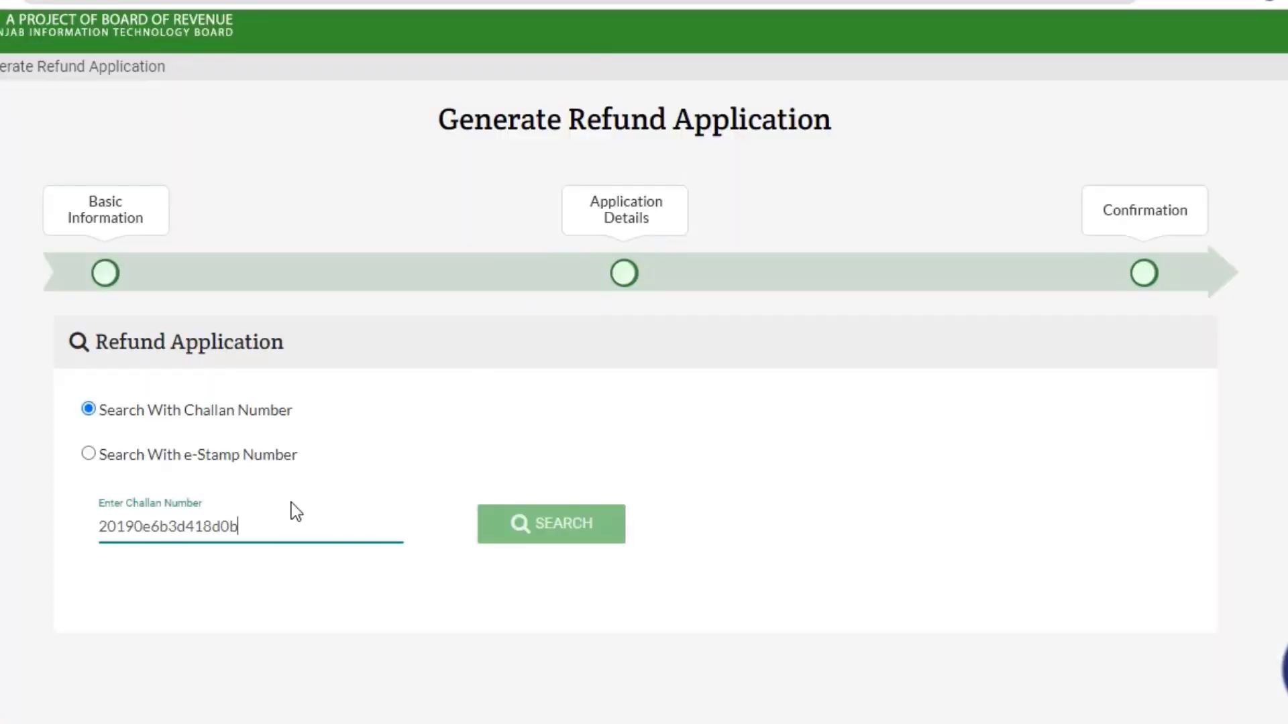
Switch to Search With e-Stamp Number and select the e-stamp number in the Word notes.
left_click(89, 454)
left_click(195, 515)
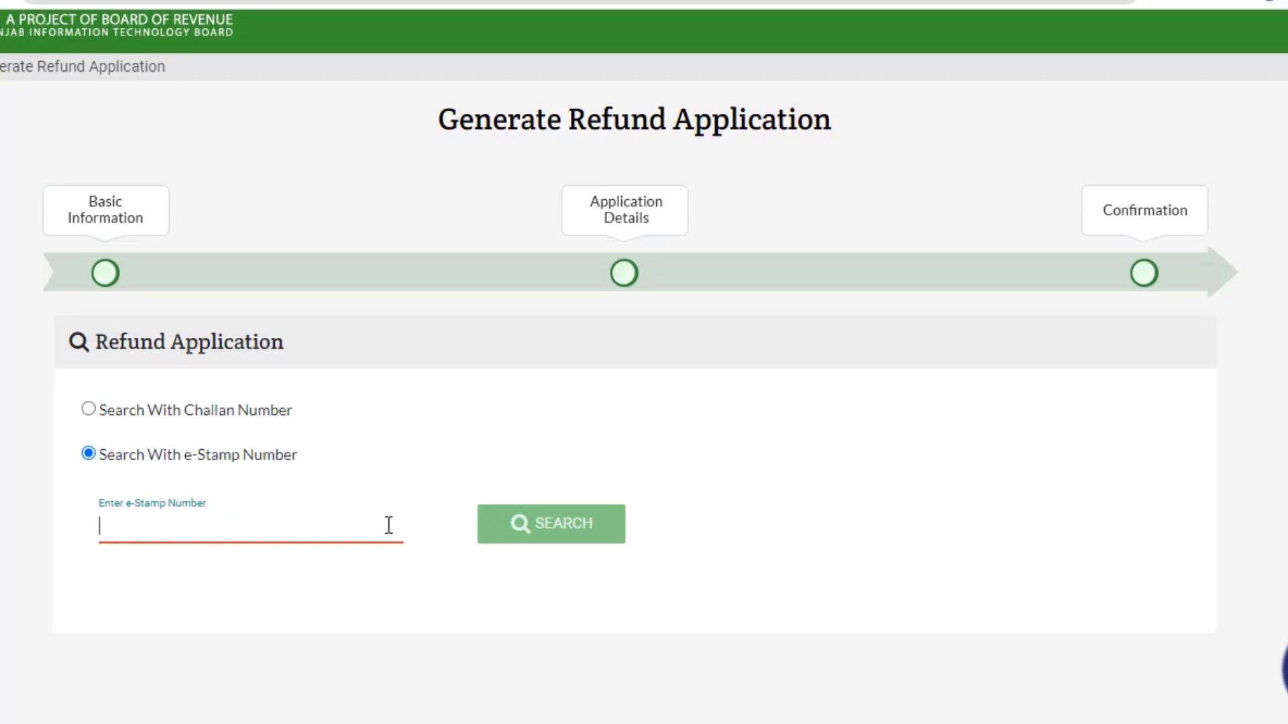
key("alt+Tab")
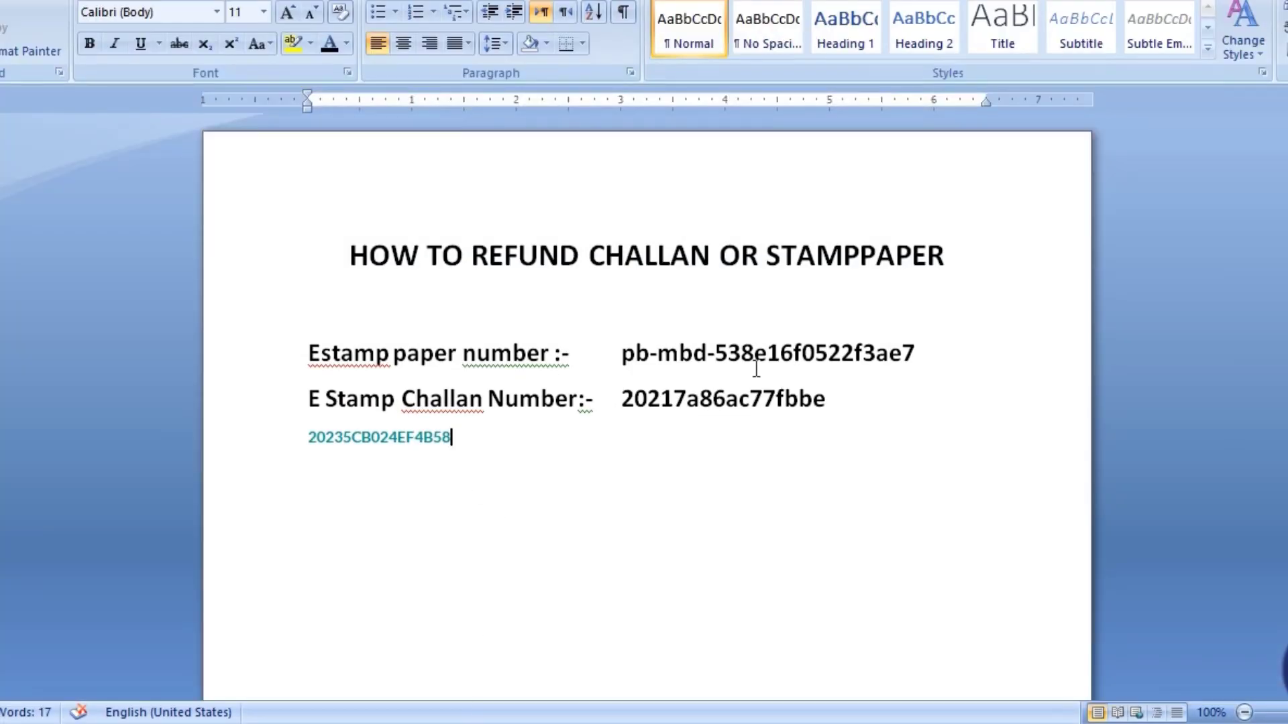
left_click_drag(907, 361, 614, 356)
key("ctrl+c")
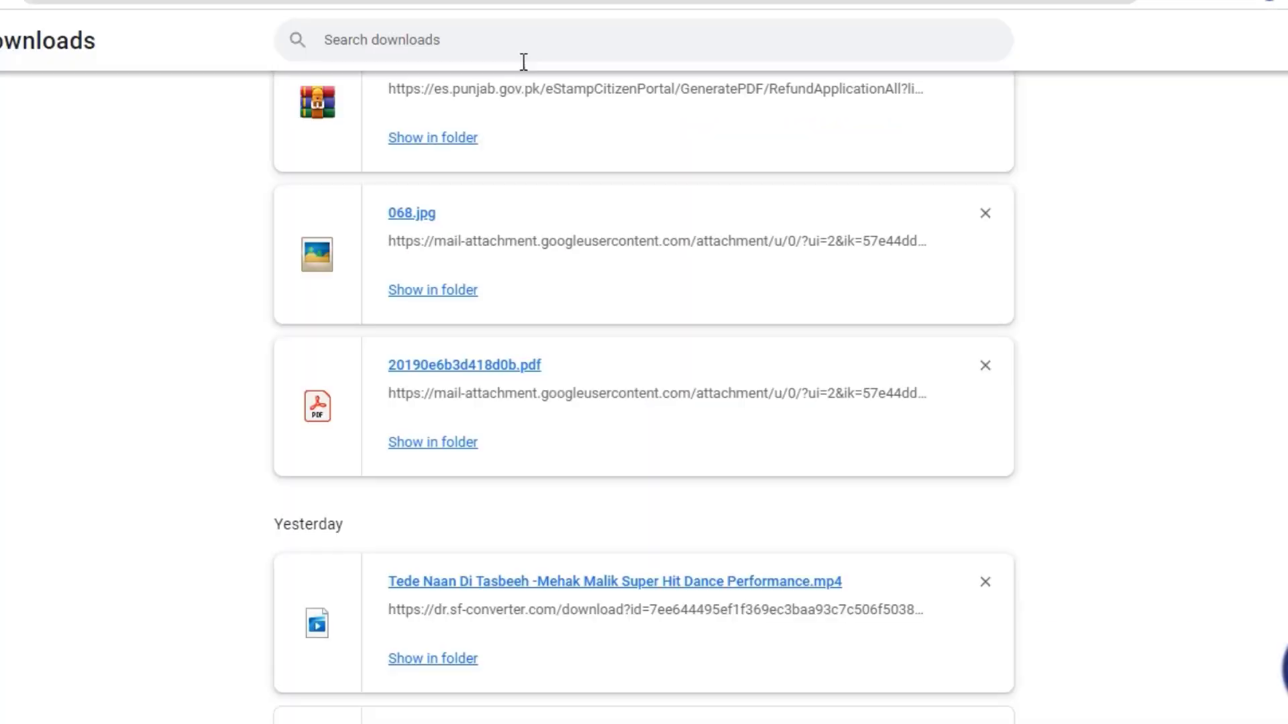
Zoom and pan across 068.jpg's E-STAMP header, Rs 500 emblem and stamp number, then close it.
left_click(402, 214)
scroll(609, 636, "up", 5)
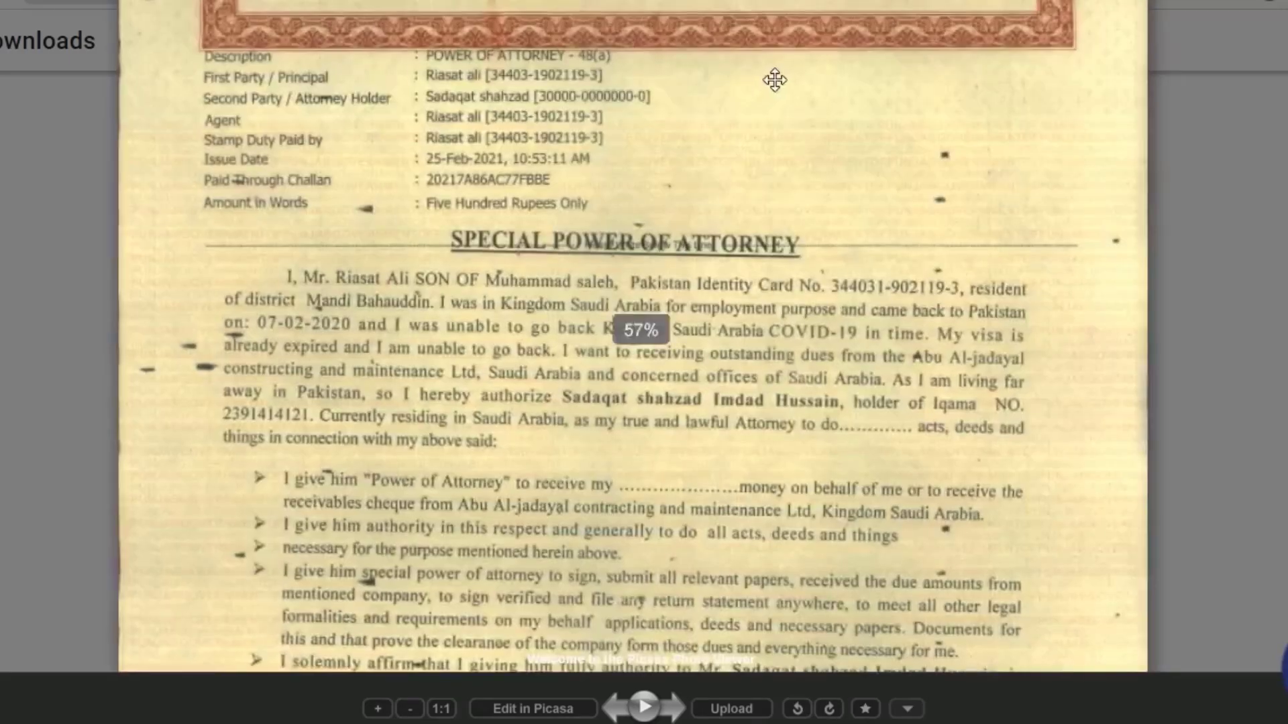
scroll(608, 636, "up", 1)
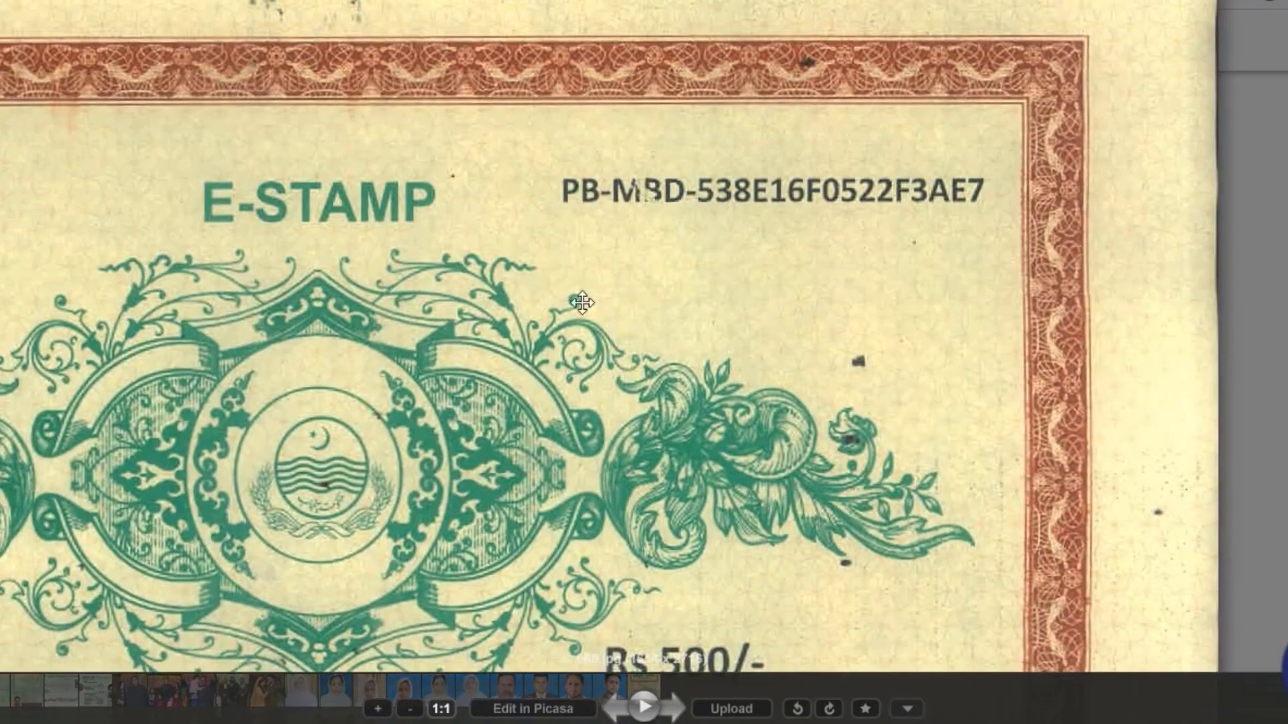
left_click_drag(578, 296, 209, 413)
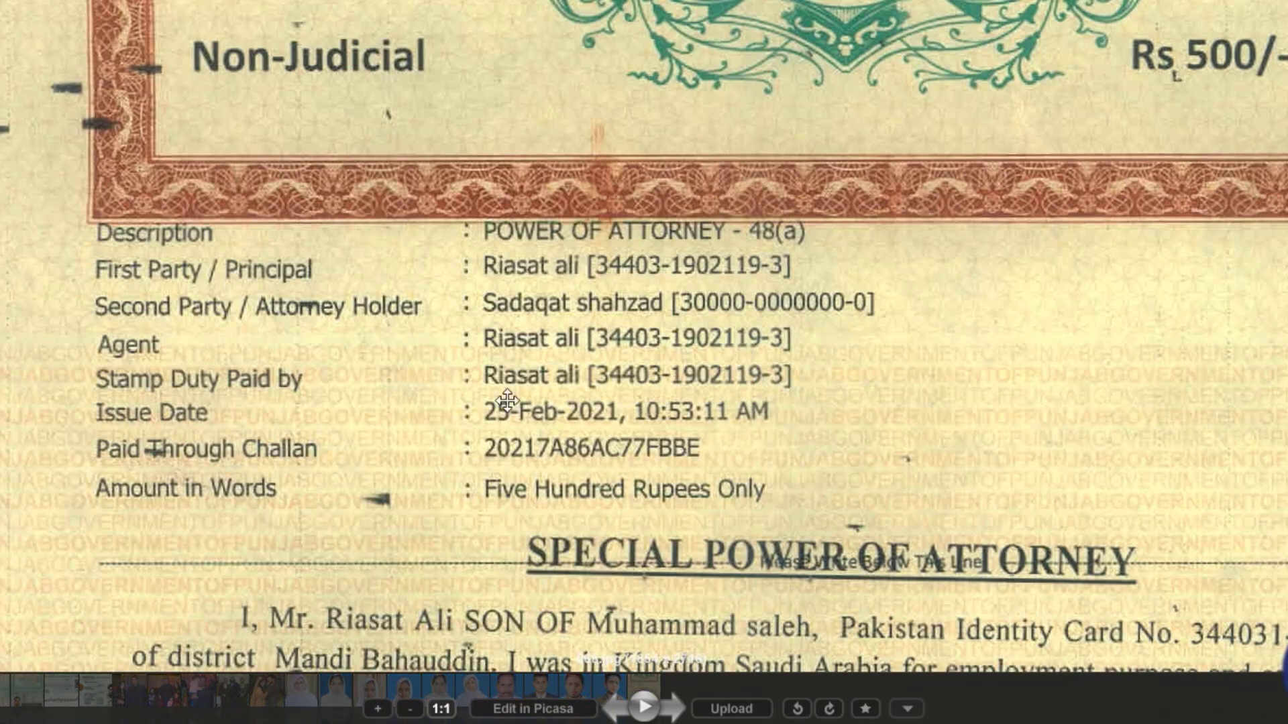
left_click_drag(984, 105, 627, 517)
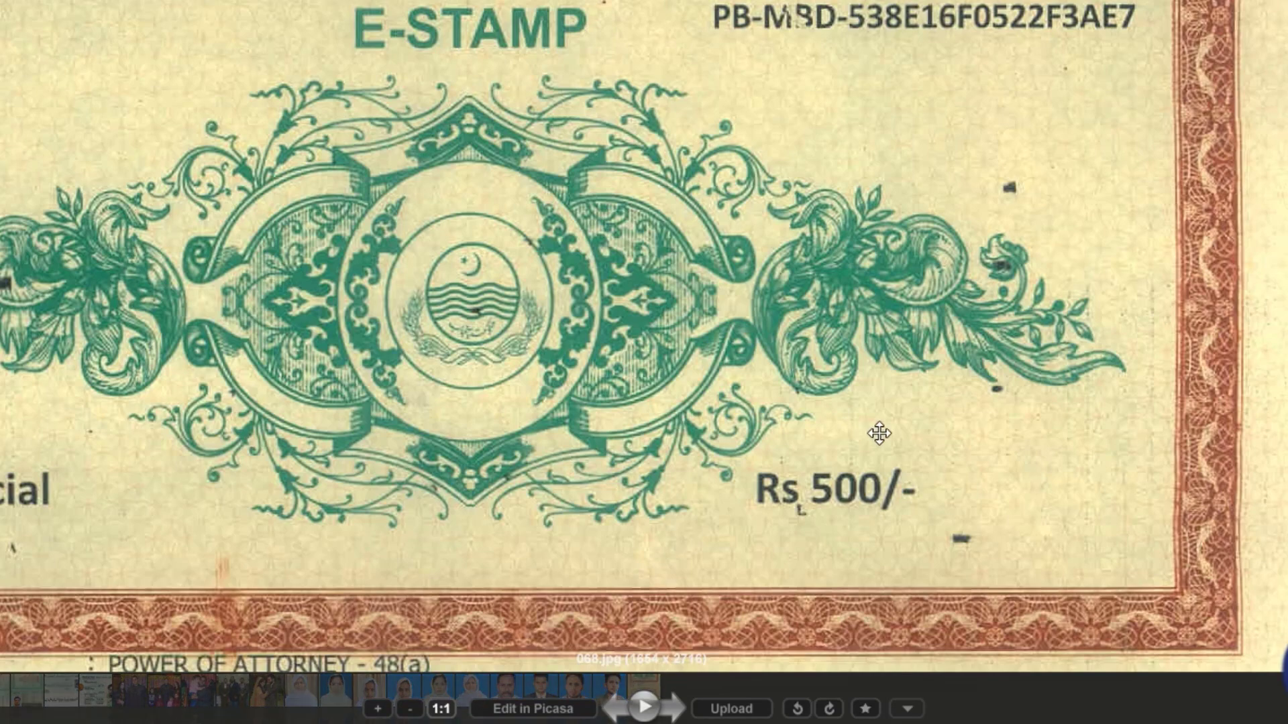
left_click_drag(273, 245, 406, 289)
scroll(405, 288, "down", 2)
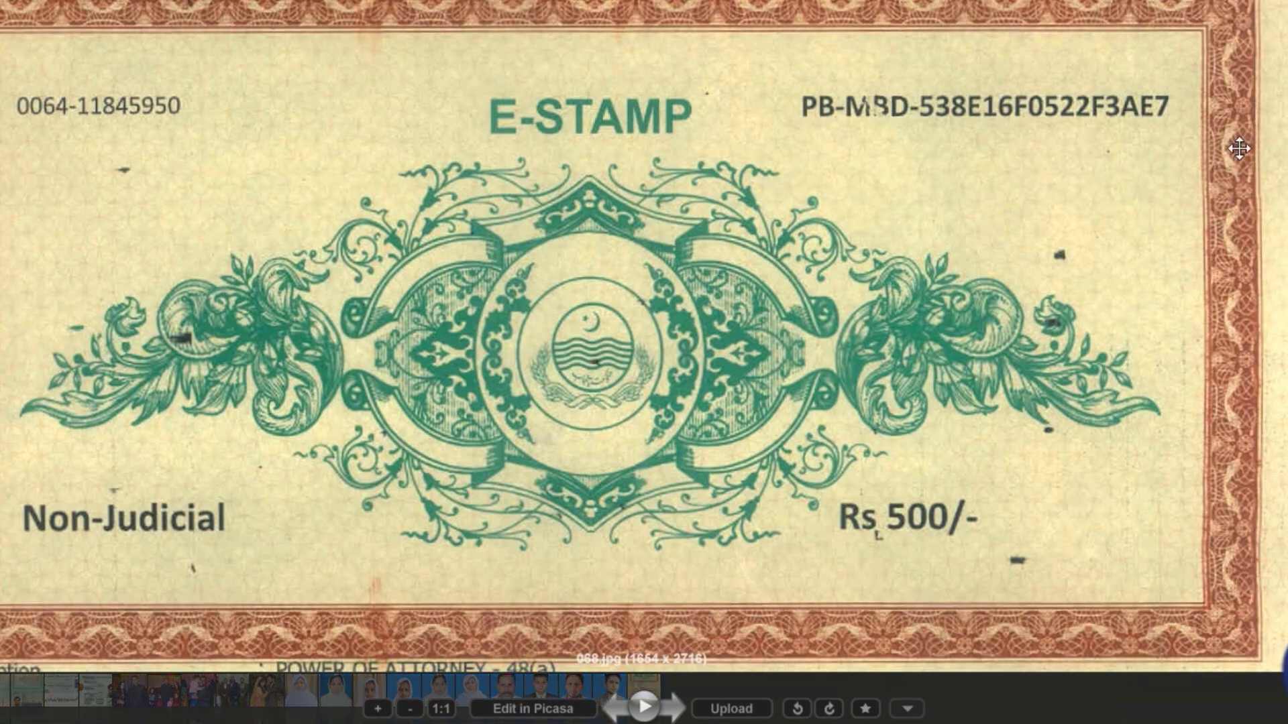
scroll(1171, 39, "down", 2)
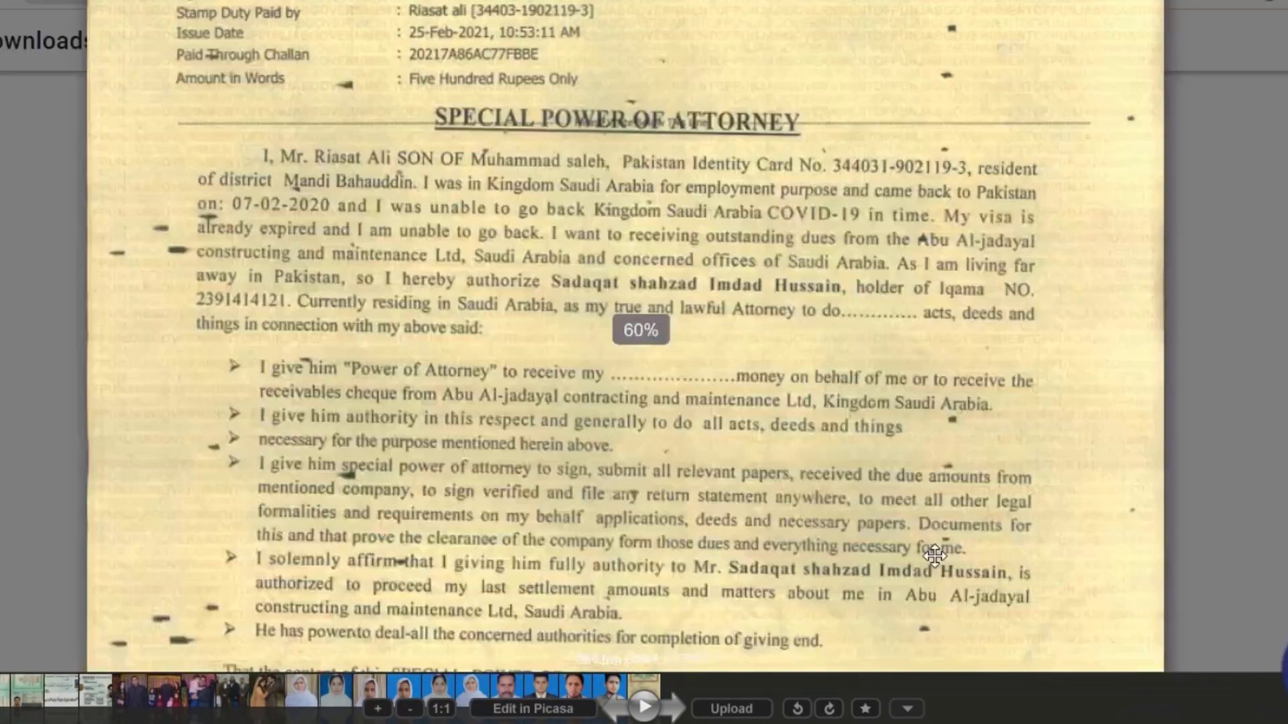
key("Escape")
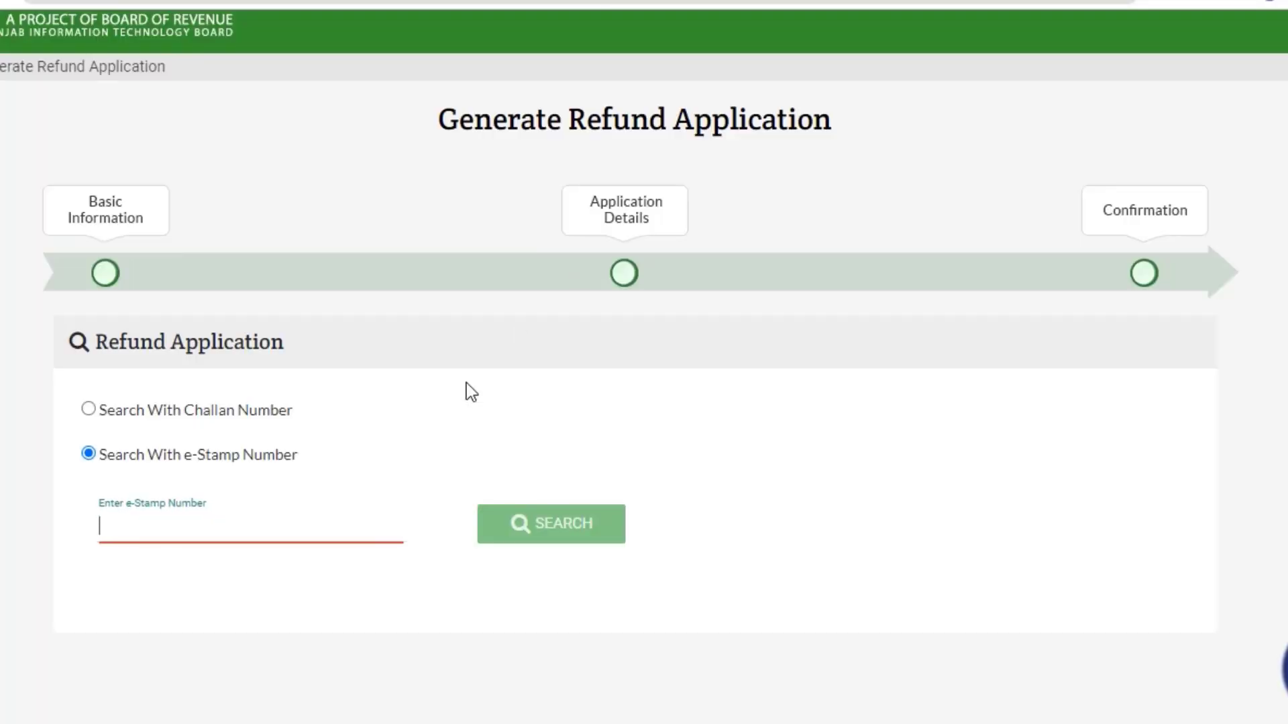
Paste the e-stamp number into the search field and look up the stamp.
key("ctrl+a")
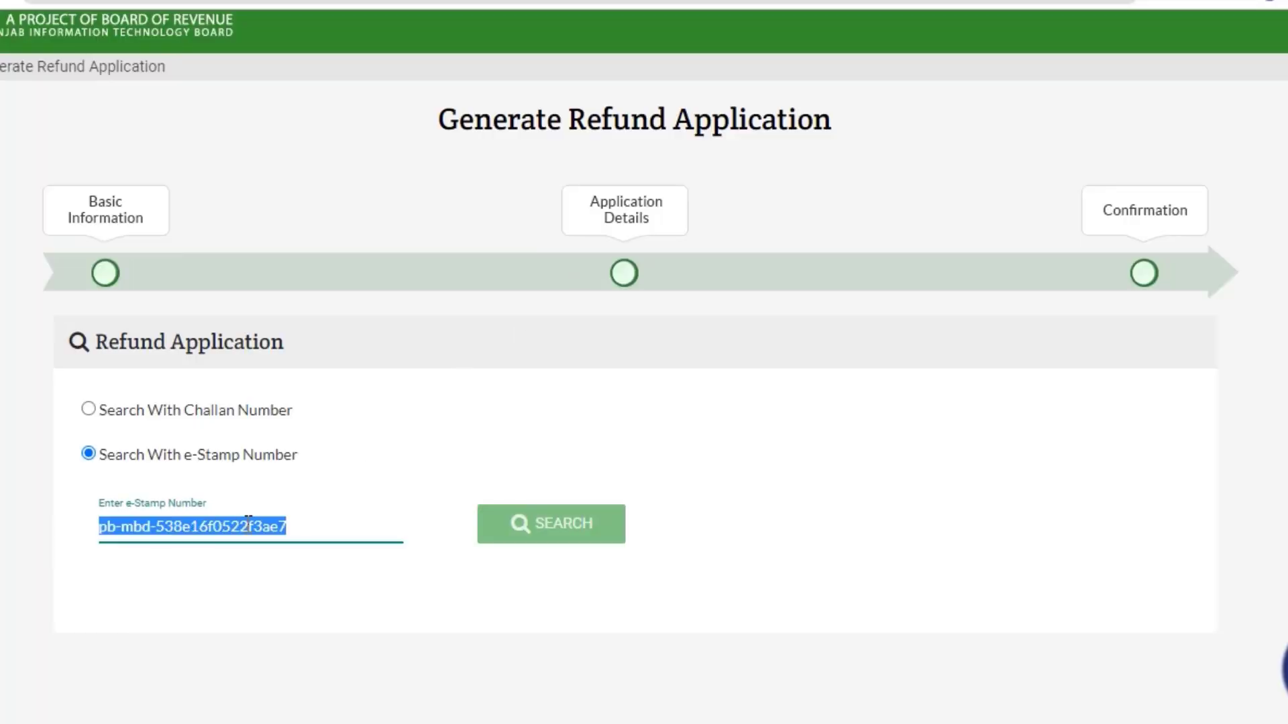
key("BackSpace")
right_click(248, 524)
left_click(342, 352)
left_click(543, 535)
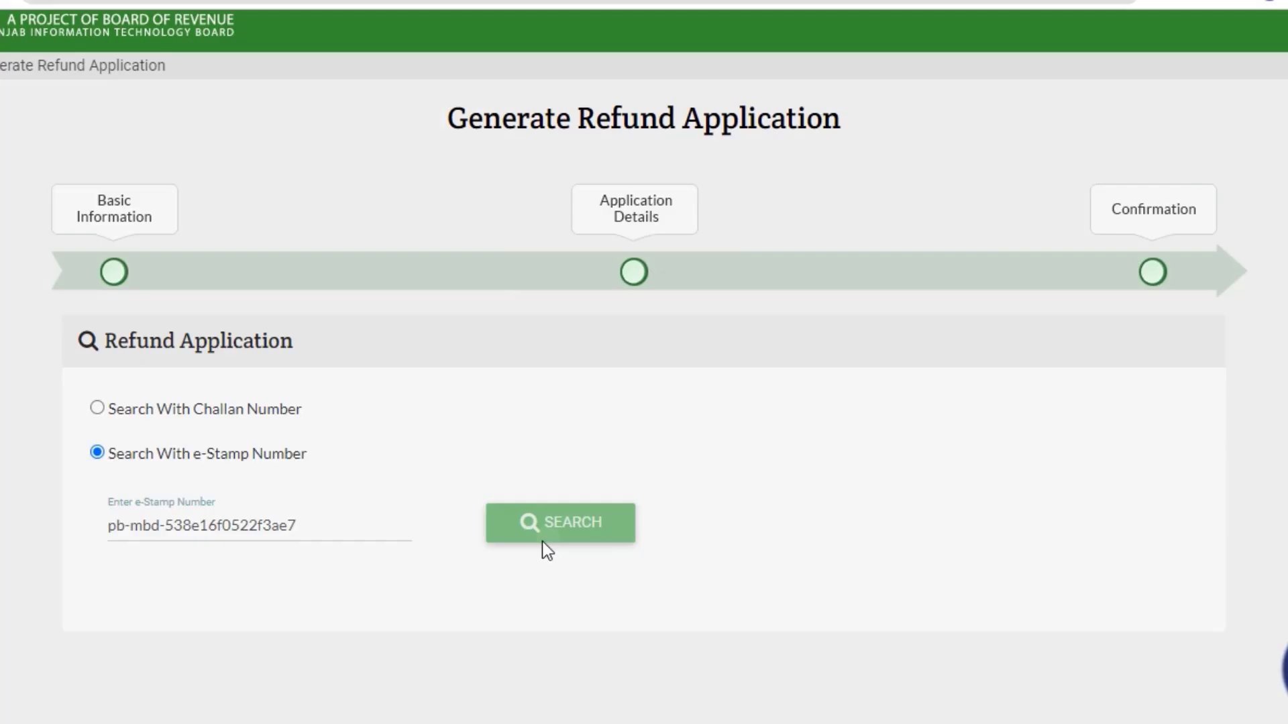
Review the results, highlighting the comparison fee's duty, branch code and payment date.
scroll(553, 505, "down", 5)
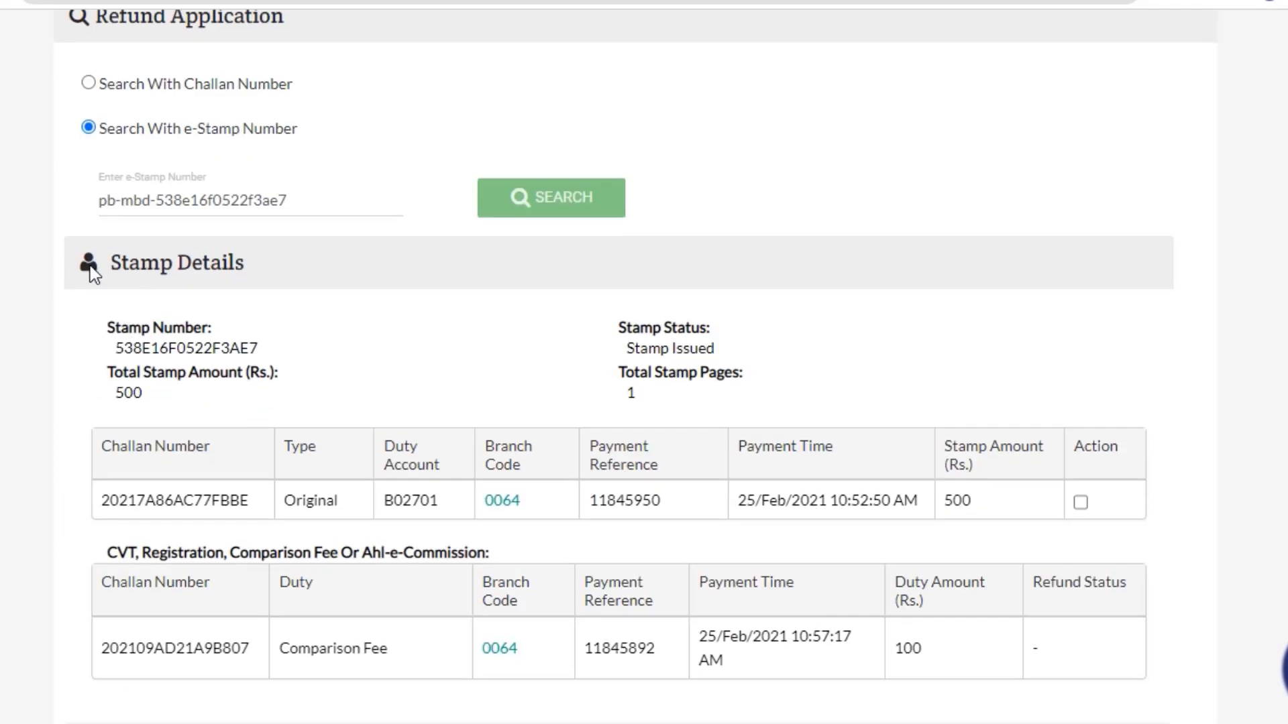
scroll(94, 511, "down", 2)
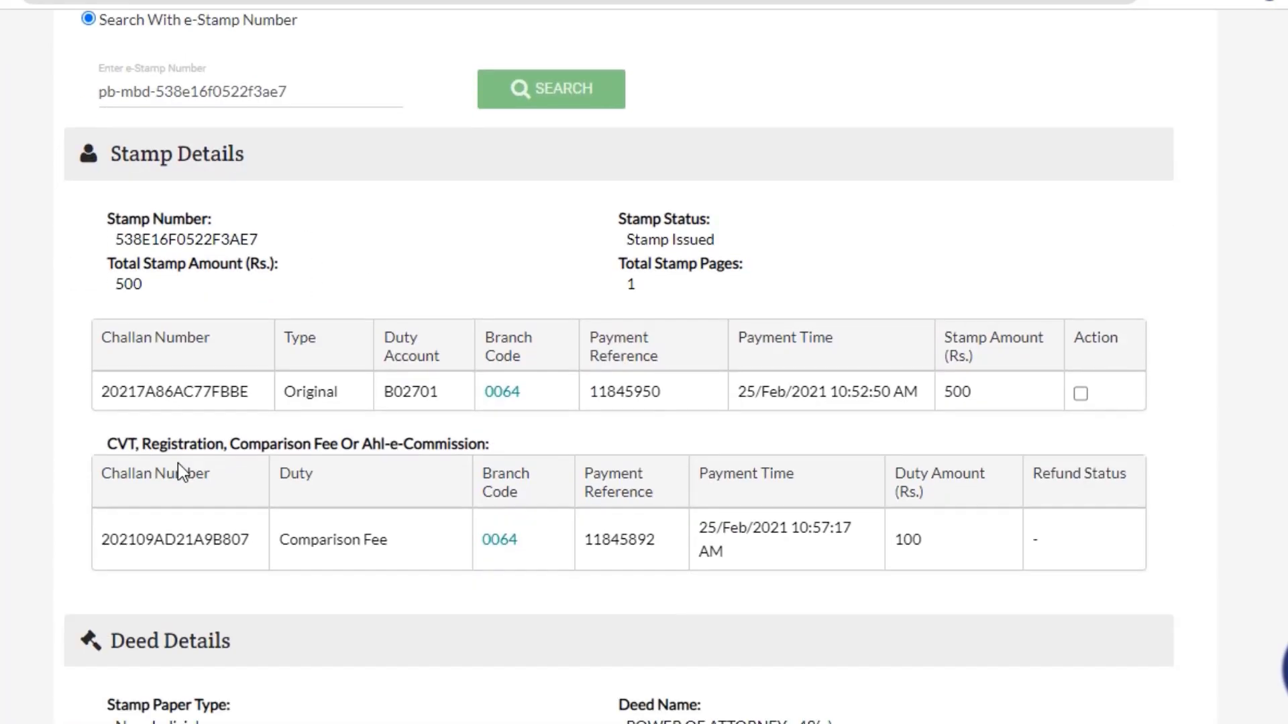
scroll(111, 527, "down", 6)
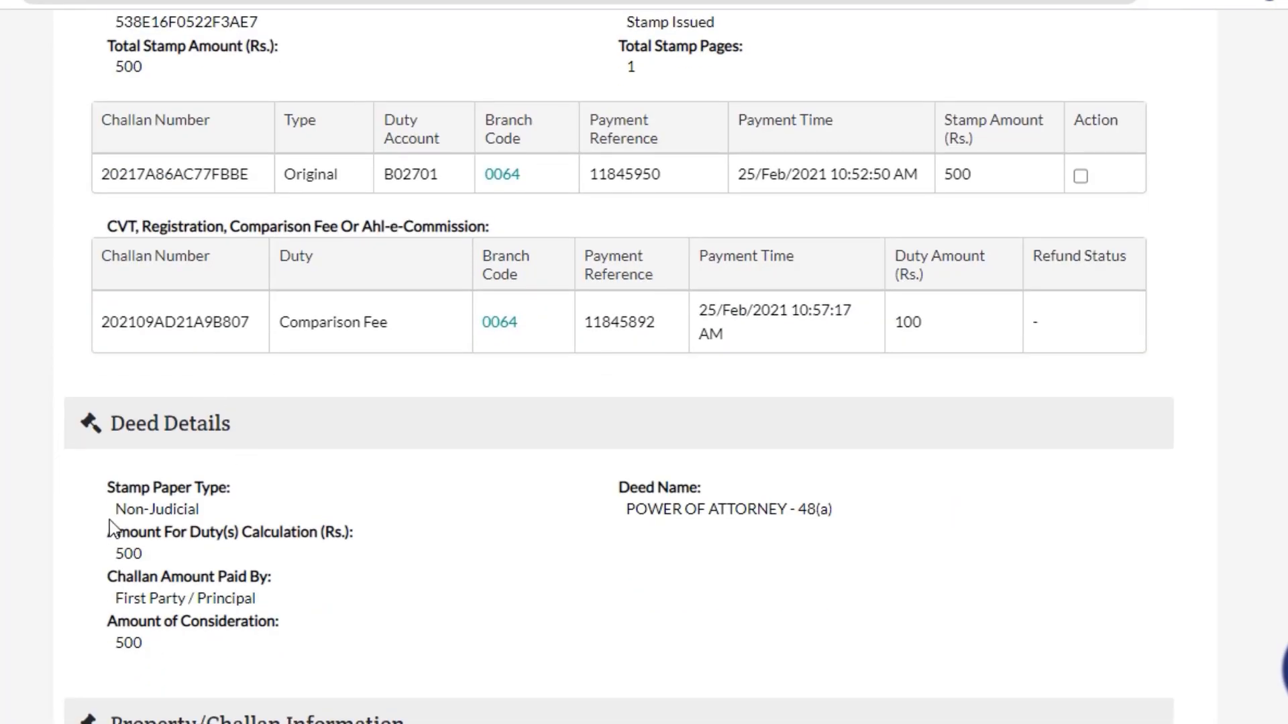
scroll(151, 524, "down", 4)
scroll(193, 523, "up", 10)
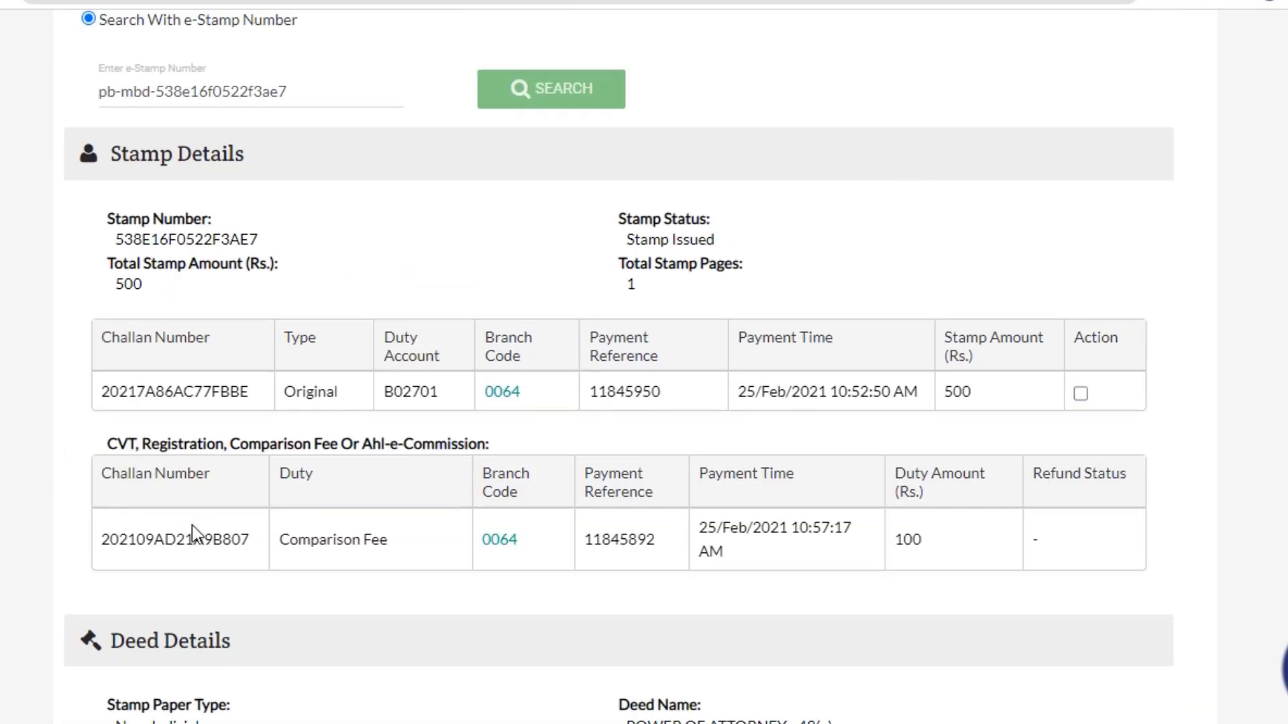
scroll(191, 525, "down", 4)
scroll(188, 383, "down", 6)
scroll(295, 379, "up", 10)
left_click(1000, 396)
left_click_drag(346, 540, 684, 562)
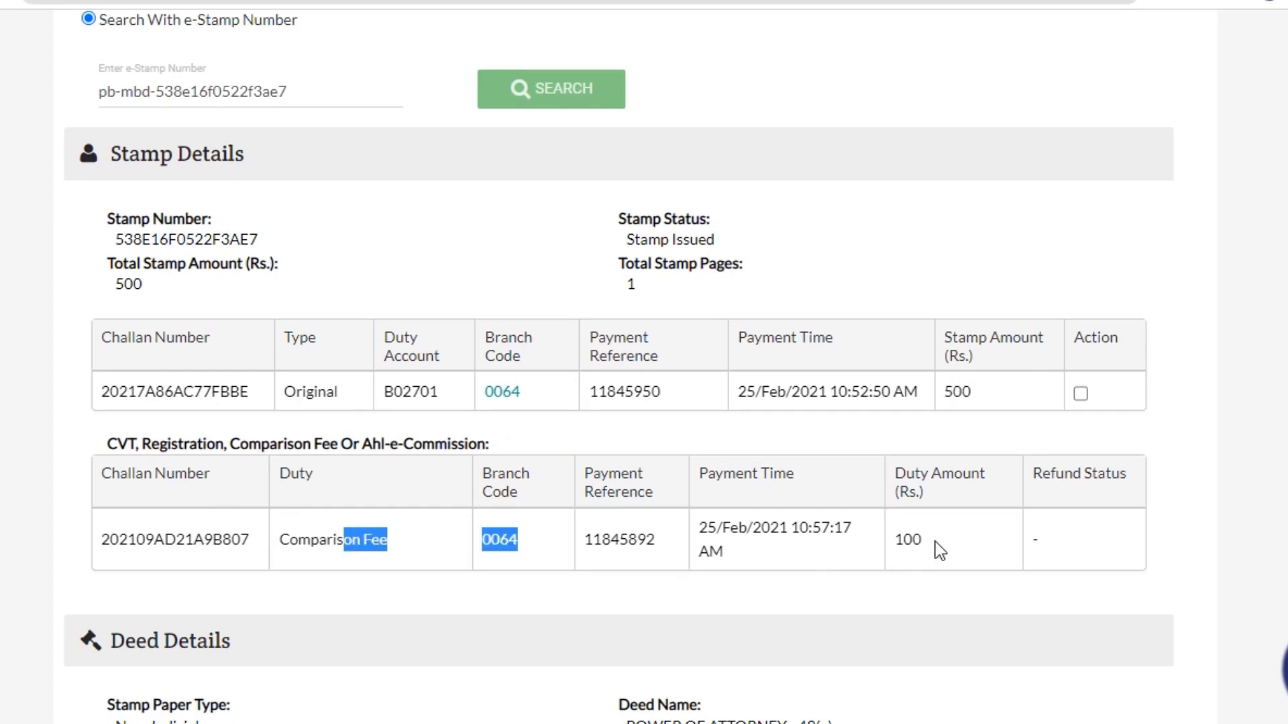
left_click_drag(939, 550, 843, 546)
left_click_drag(699, 526, 792, 532)
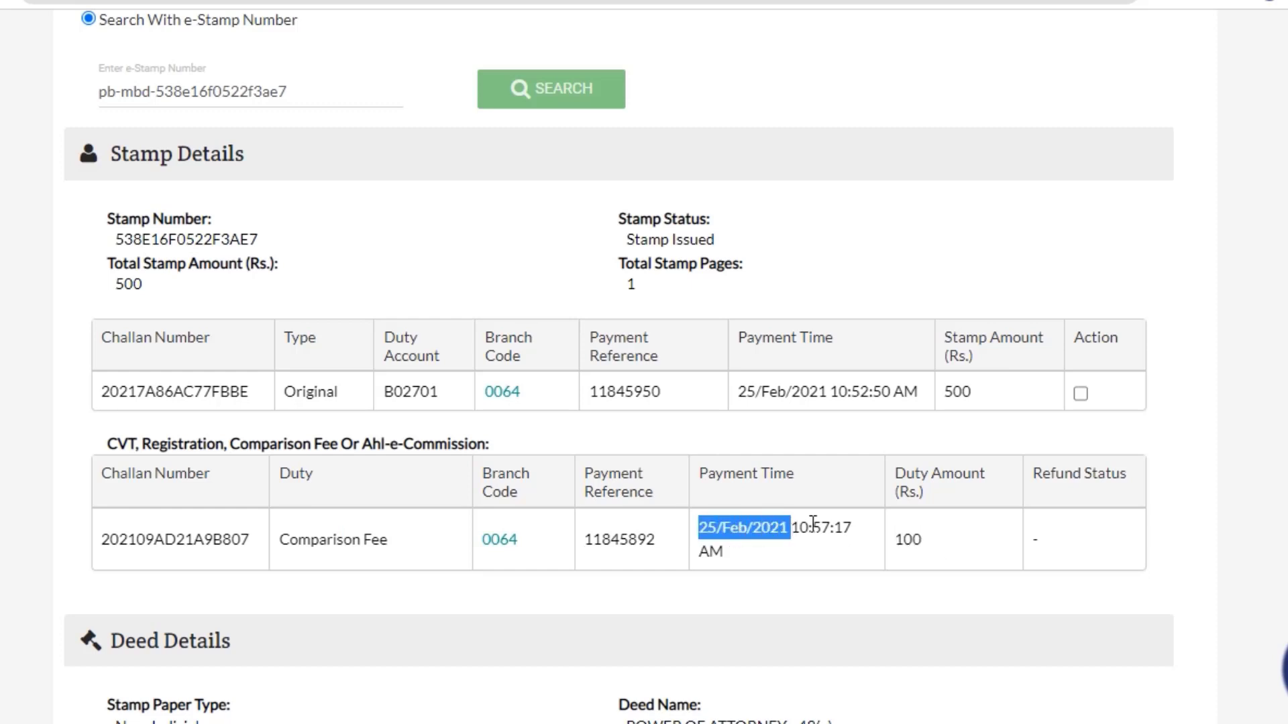
Highlight the Stamp Details and both challan tables, including the original challan row.
left_click_drag(747, 559, 236, 367)
left_click(1177, 534)
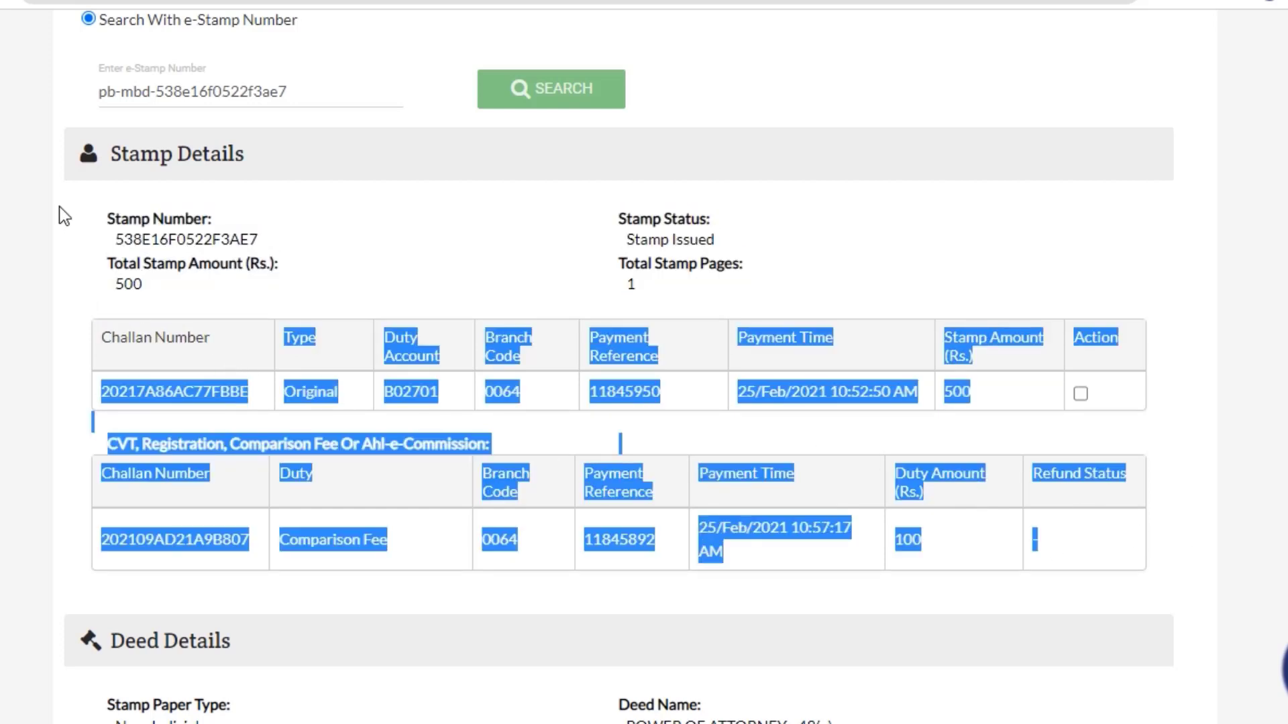
left_click_drag(89, 215, 1184, 545)
left_click(1188, 551)
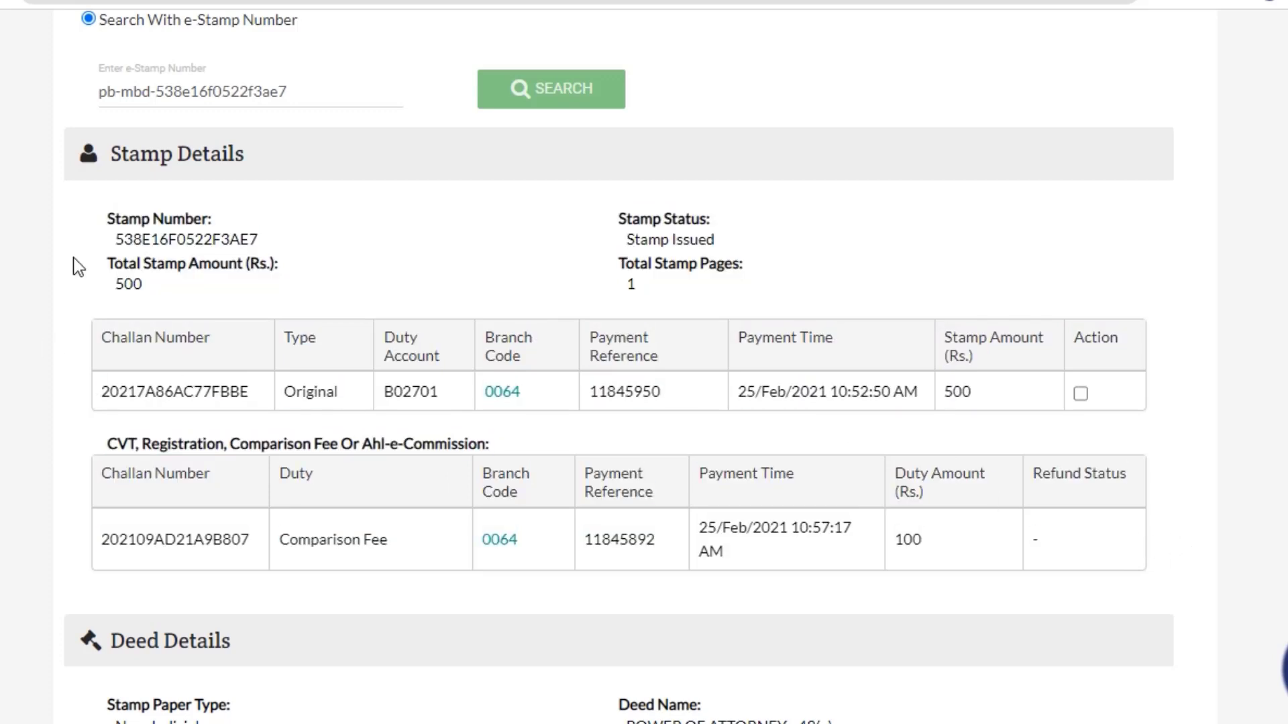
left_click_drag(101, 216, 1102, 550)
left_click(1102, 550)
Tick the original stamp challan for refund and check the first party's name against the 068.jpg scan.
left_click(1080, 394)
scroll(920, 377, "down", 8)
scroll(125, 252, "down", 11)
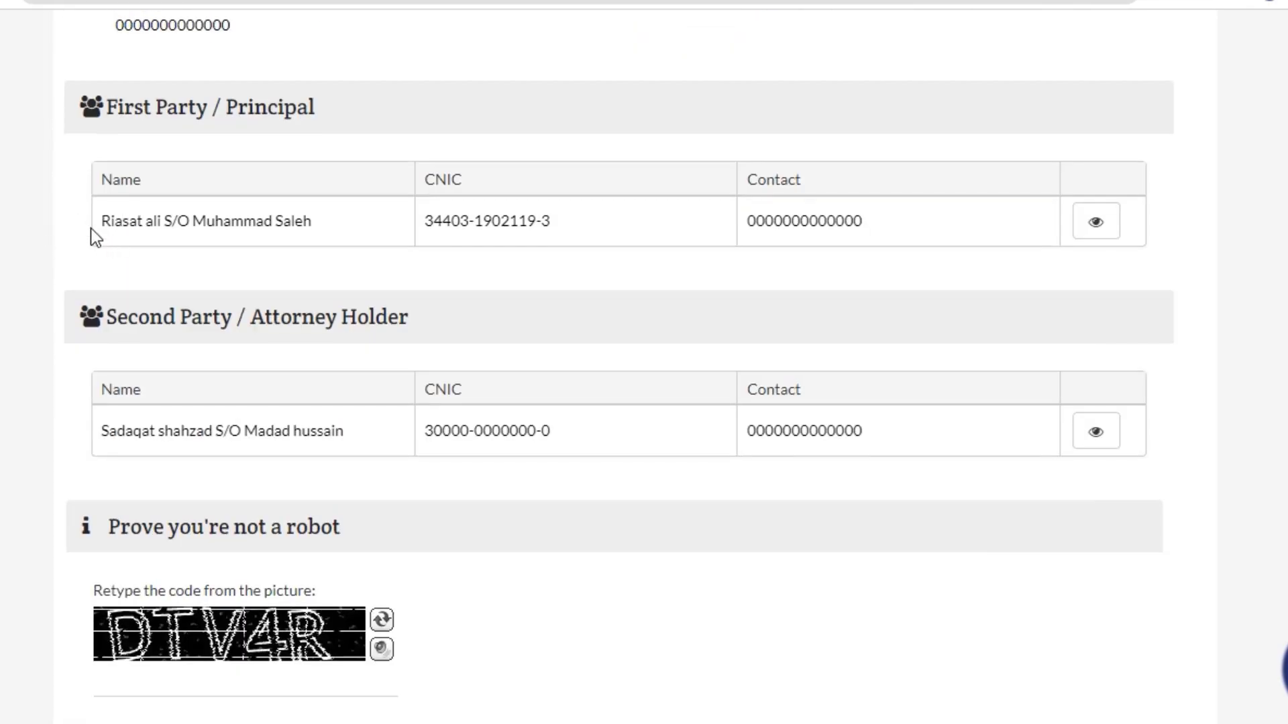
left_click_drag(91, 228, 319, 228)
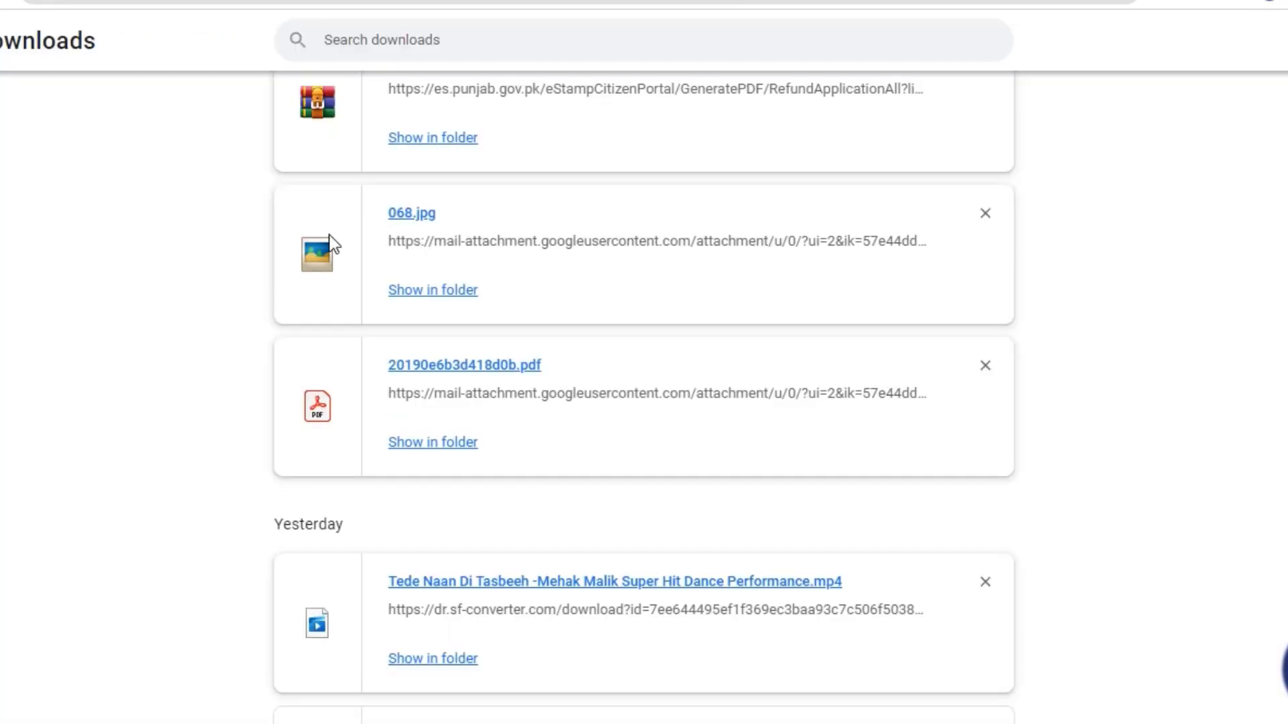
left_click(414, 215)
scroll(685, 328, "up", 5)
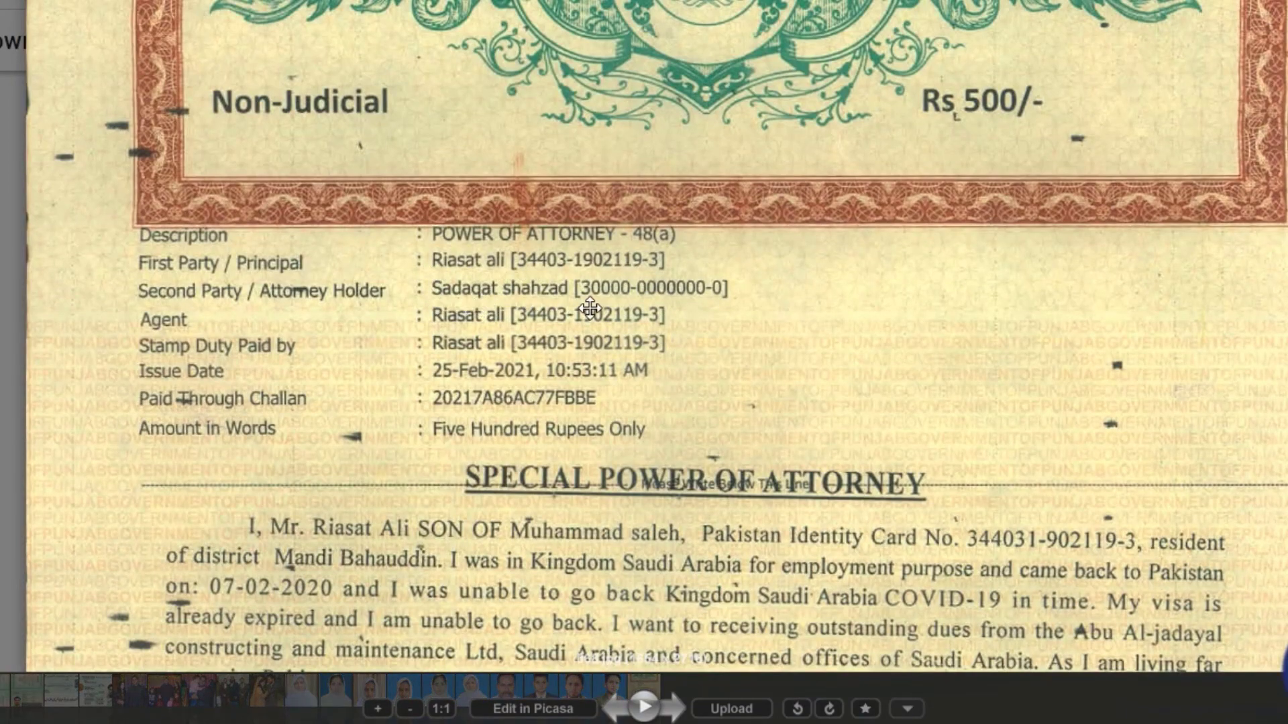
key("Escape")
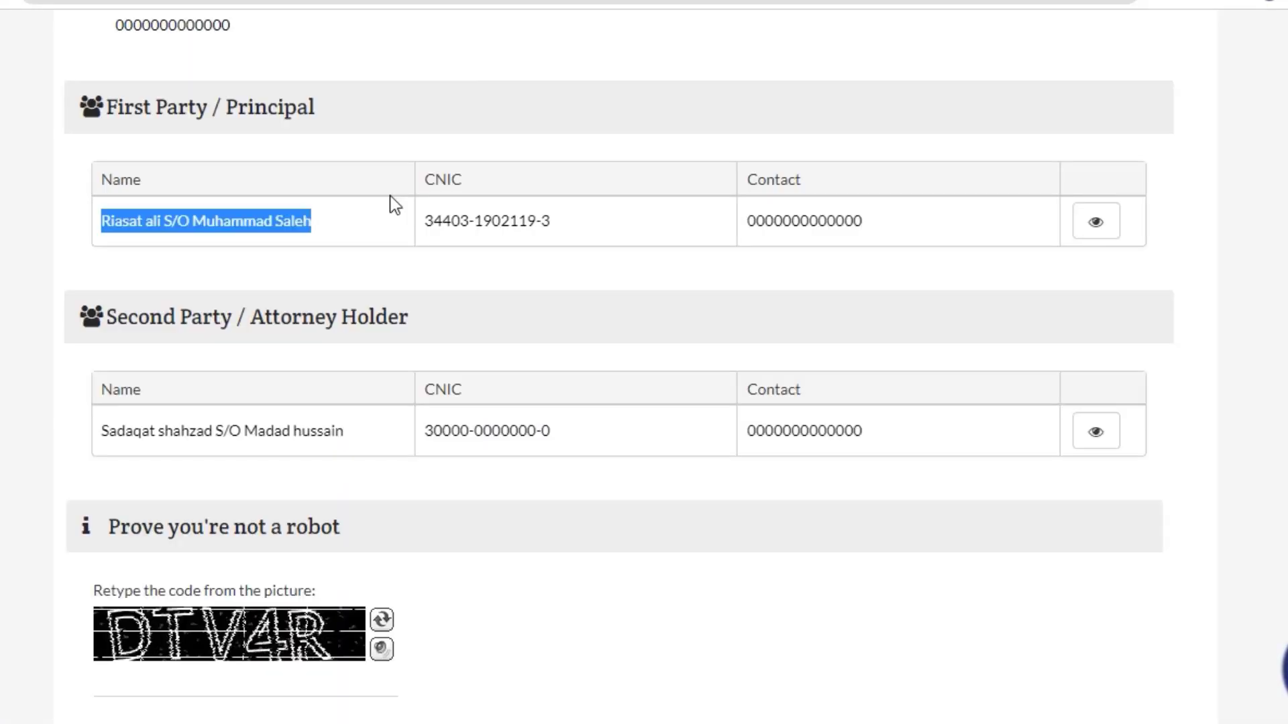
Review the party details, highlighting the first and second parties' names.
left_click_drag(99, 425, 351, 430)
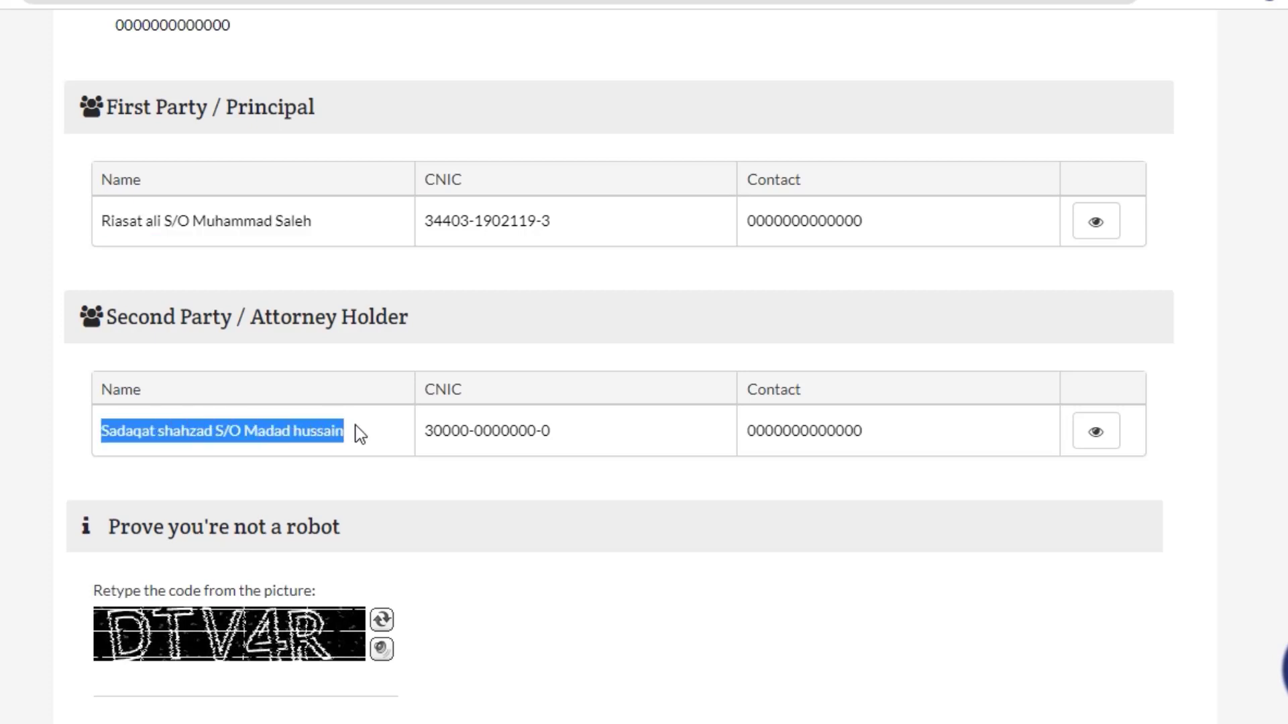
left_click(361, 435)
scroll(473, 297, "up", 15)
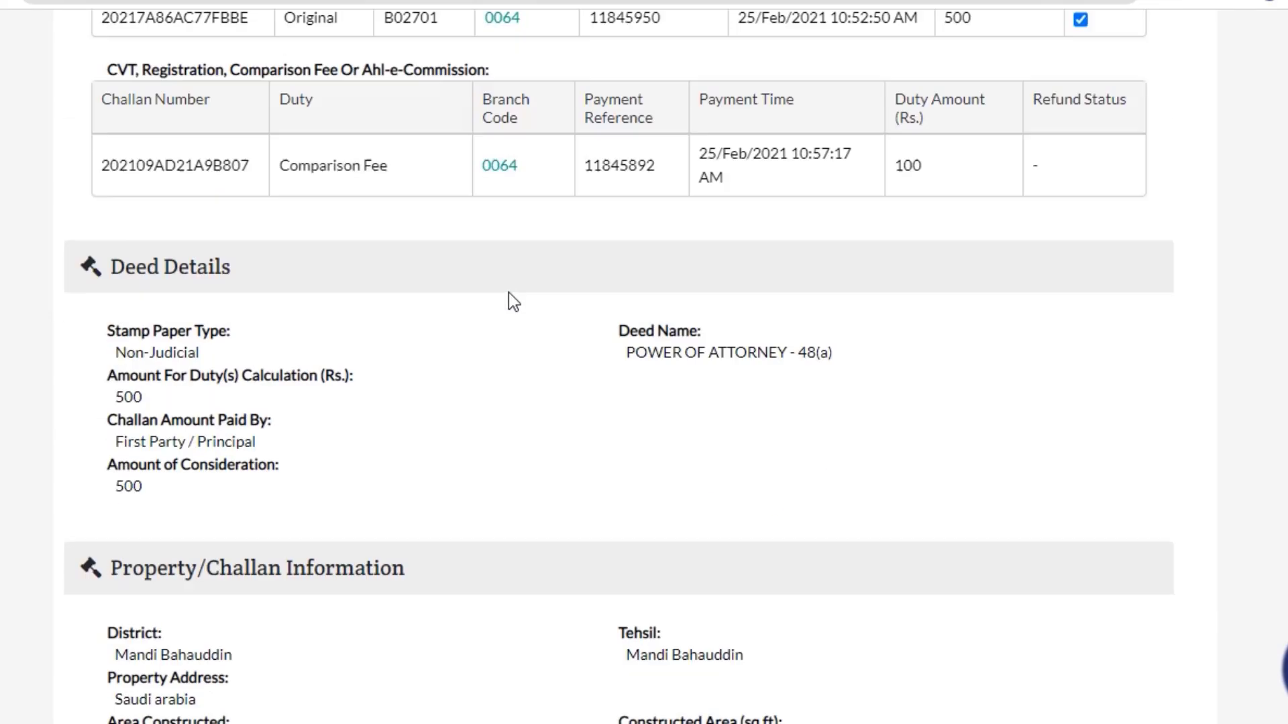
scroll(509, 293, "down", 15)
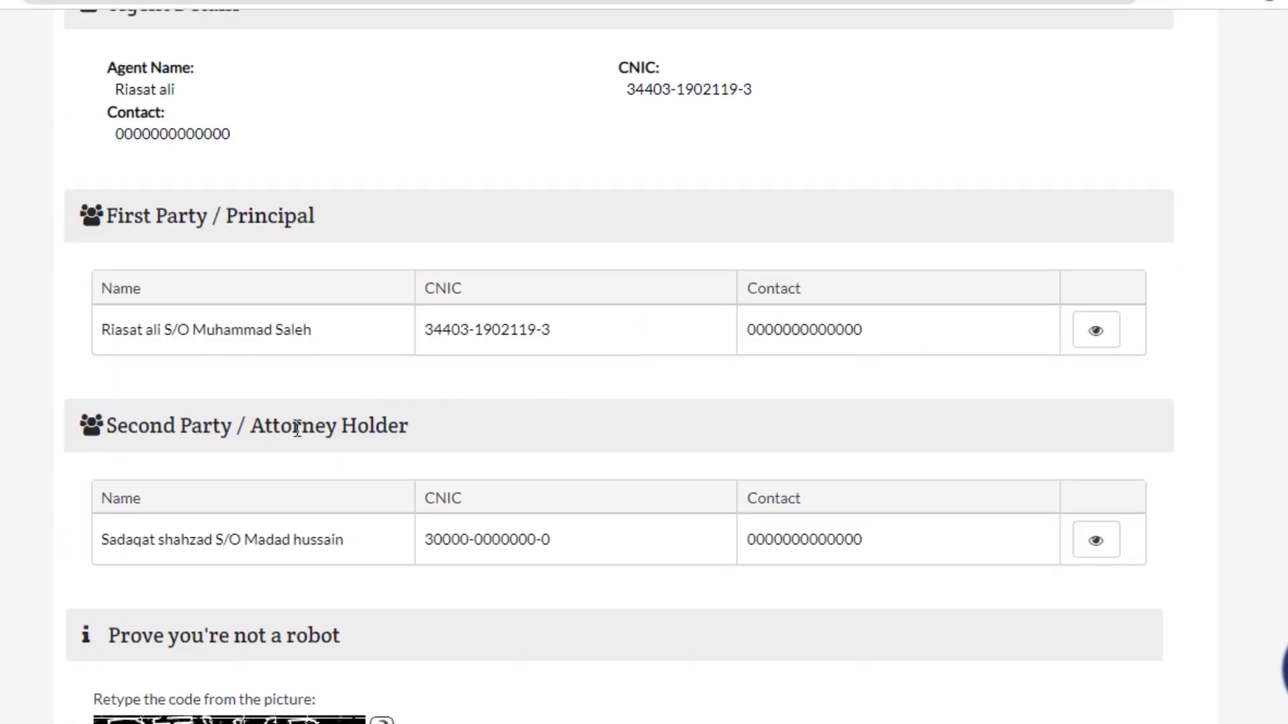
scroll(297, 427, "down", 3)
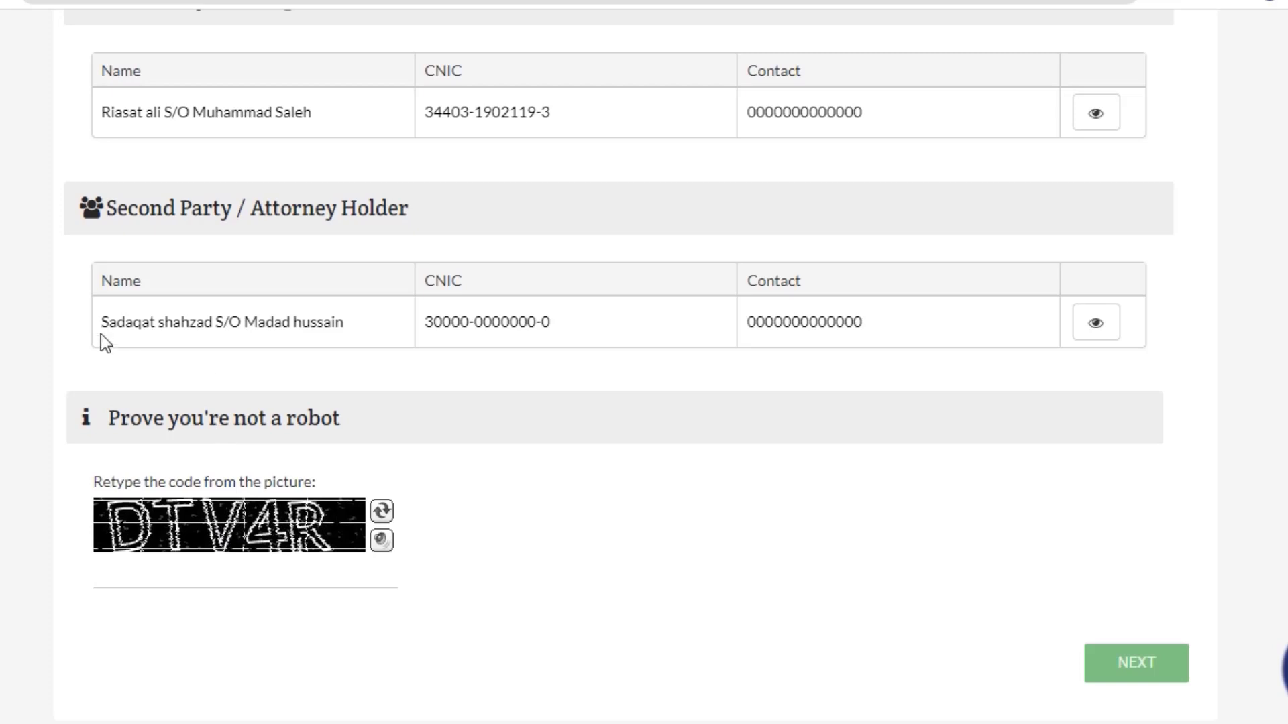
left_click_drag(99, 114, 883, 288)
left_click(919, 469)
left_click_drag(346, 328, 120, 112)
left_click(175, 140)
Enter the captcha and proceed to the application details step.
left_click(236, 581)
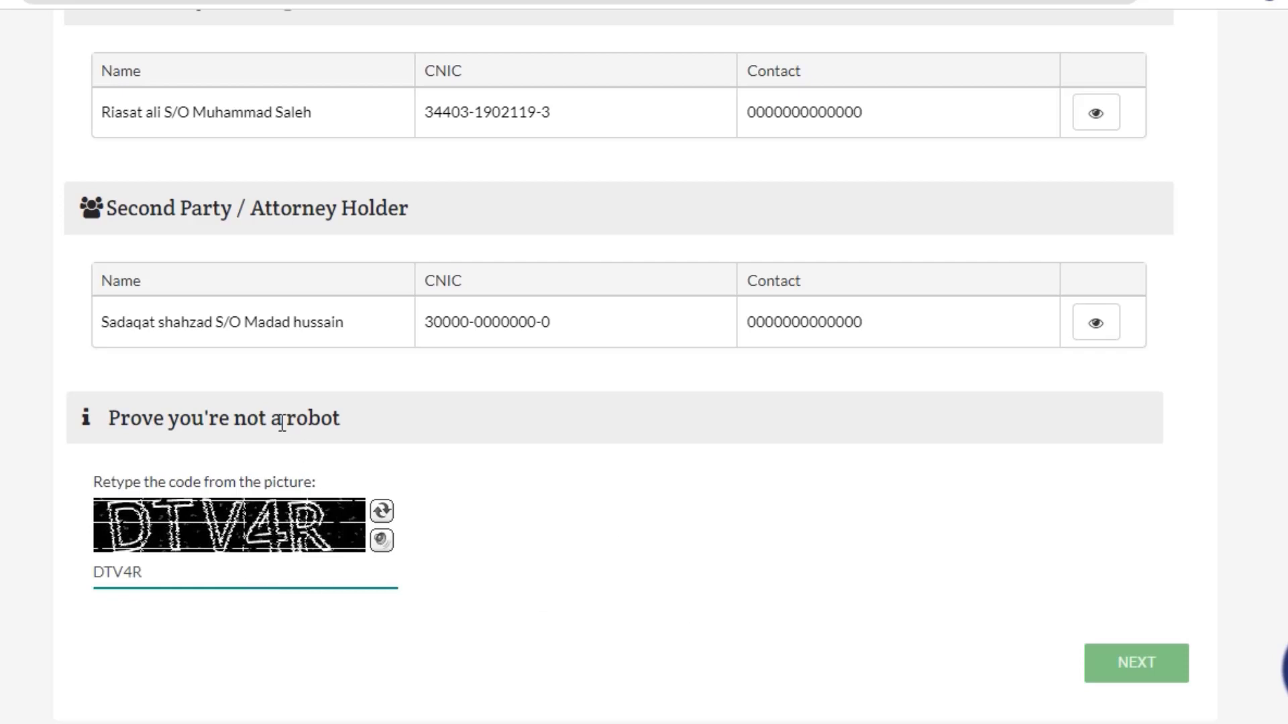
left_click(1137, 663)
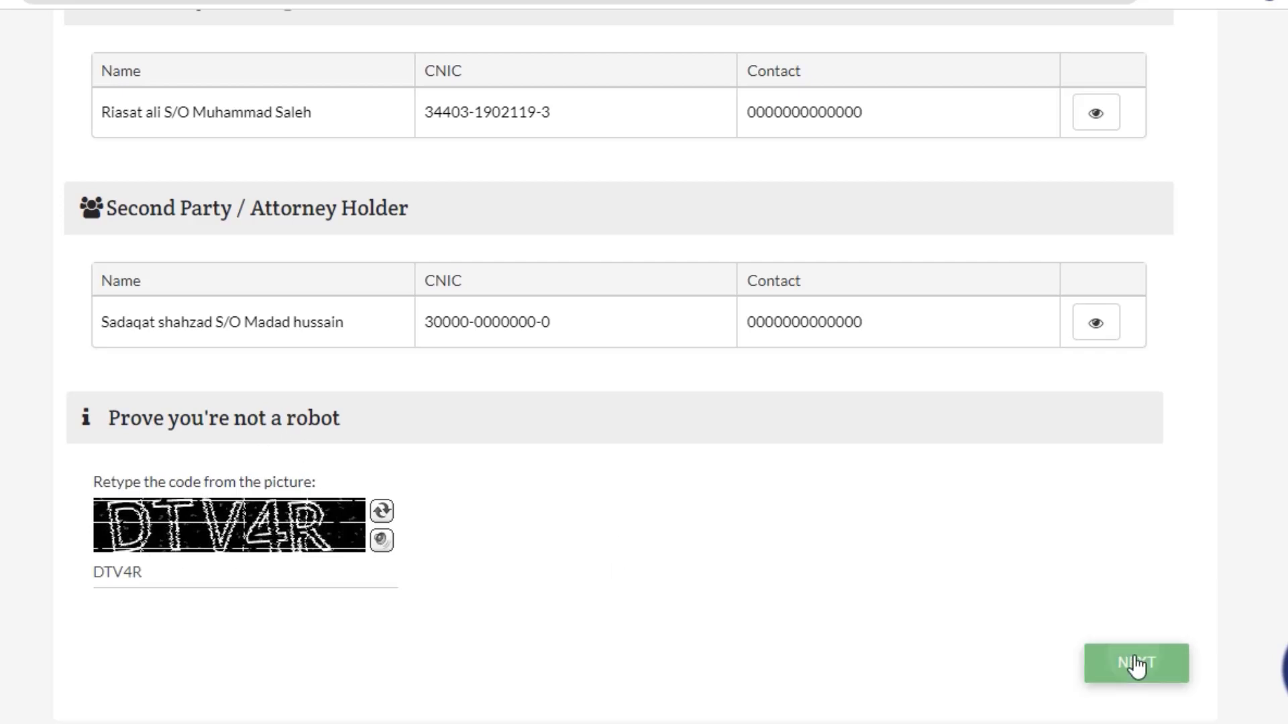
scroll(406, 283, "up", 9)
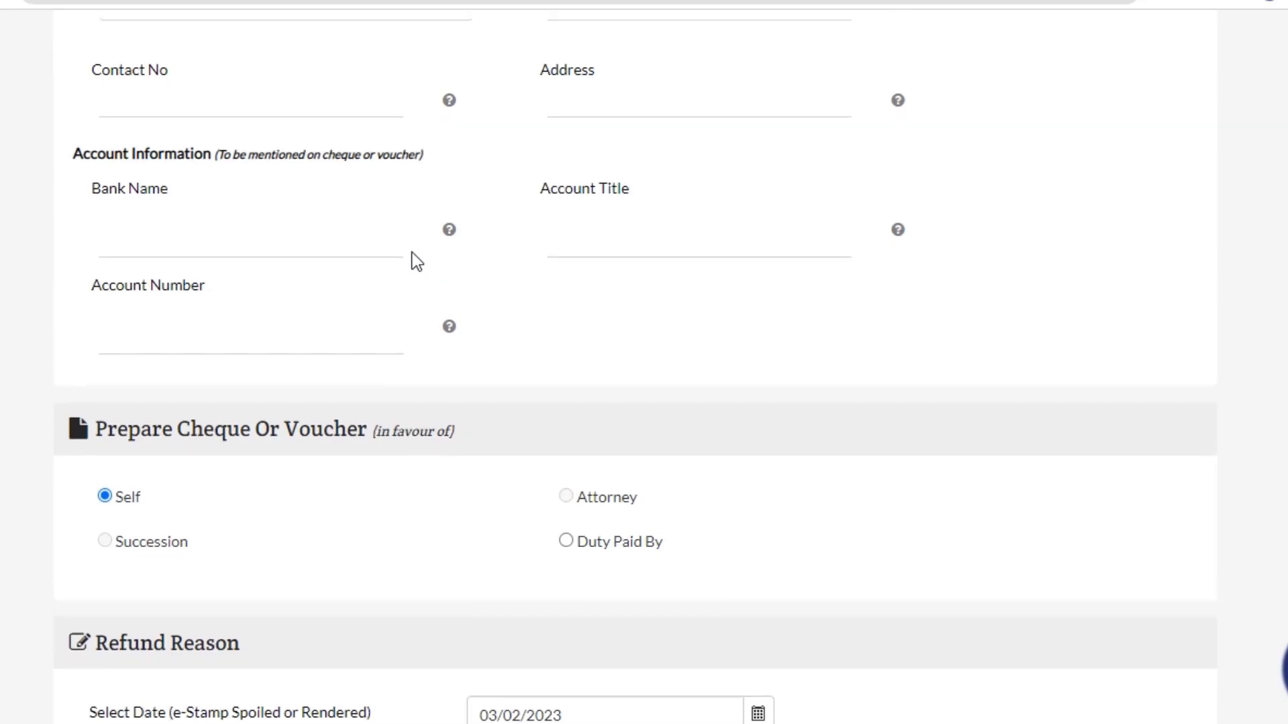
scroll(415, 260, "up", 10)
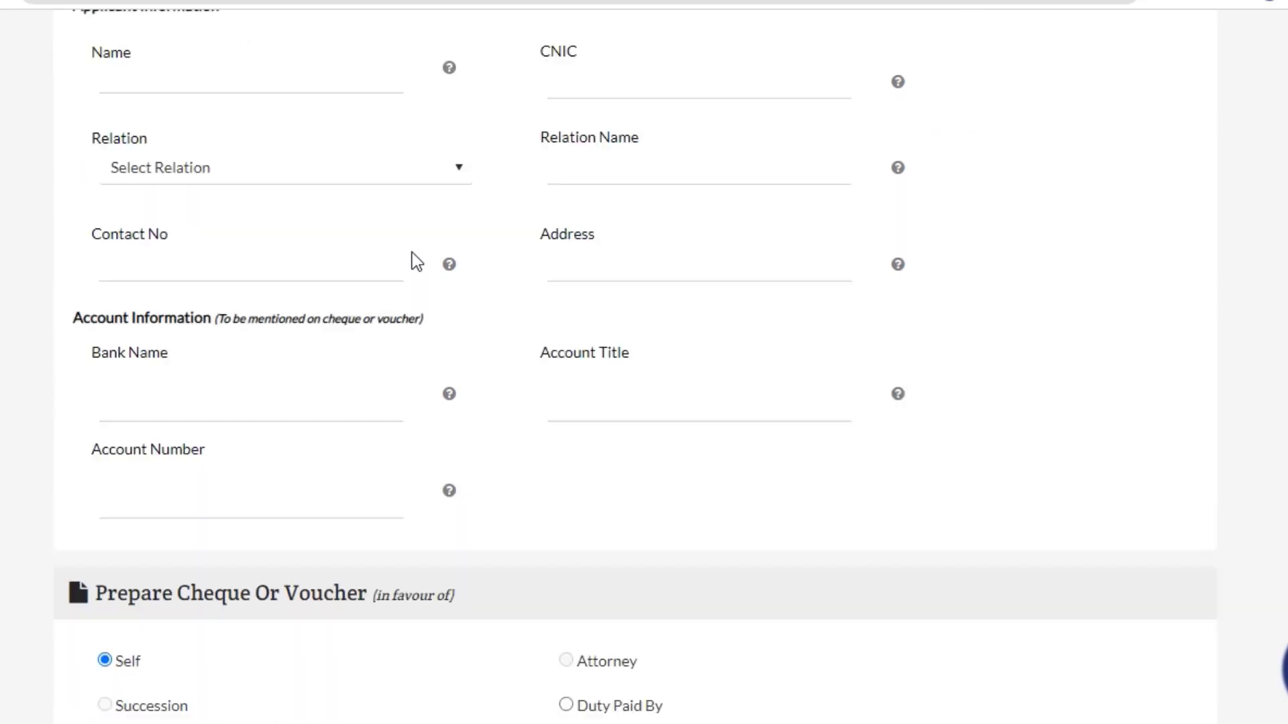
scroll(389, 268, "down", 2)
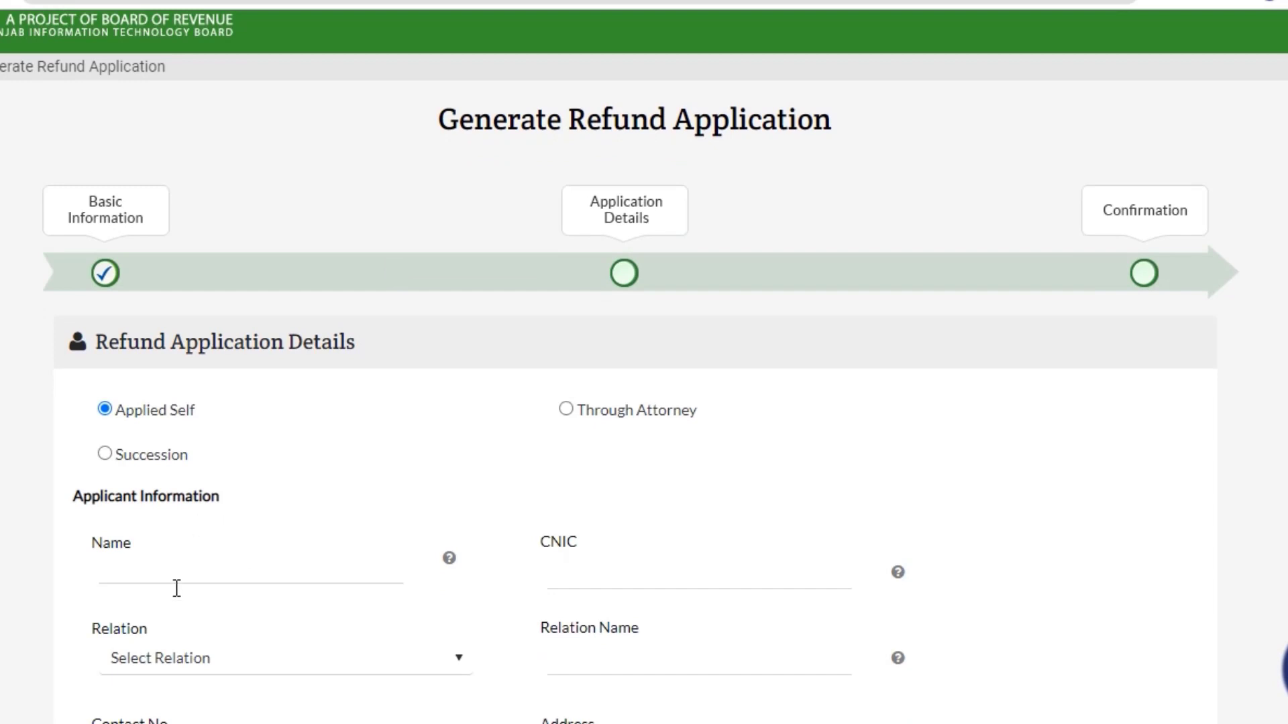
scroll(477, 372, "down", 2)
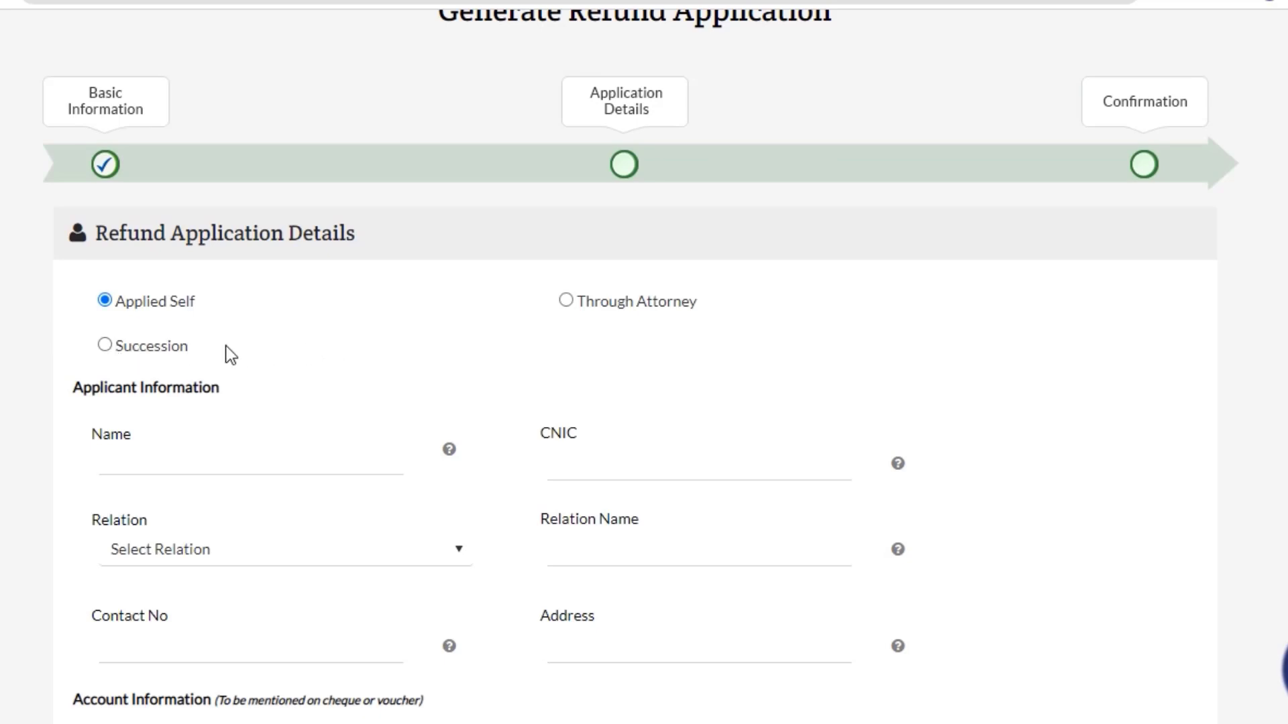
left_click_drag(127, 347, 125, 355)
left_click(118, 356)
left_click(183, 356)
left_click(114, 444)
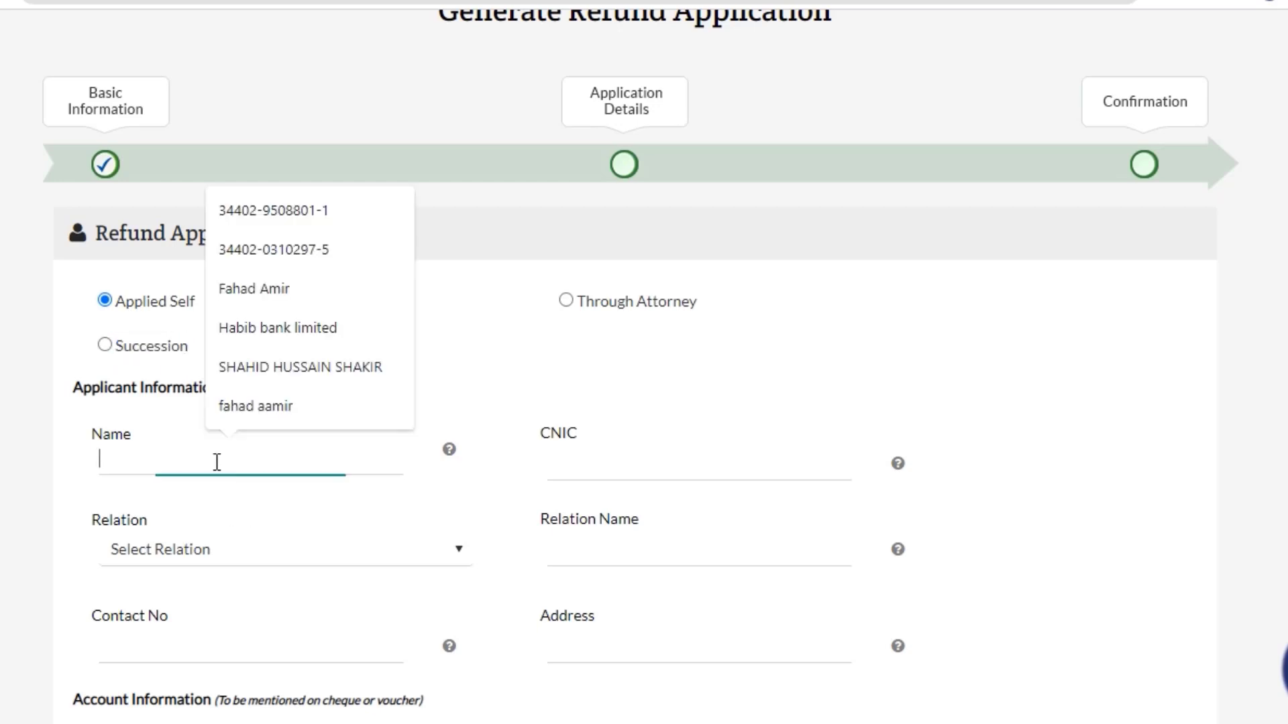
left_click_drag(113, 346, 151, 348)
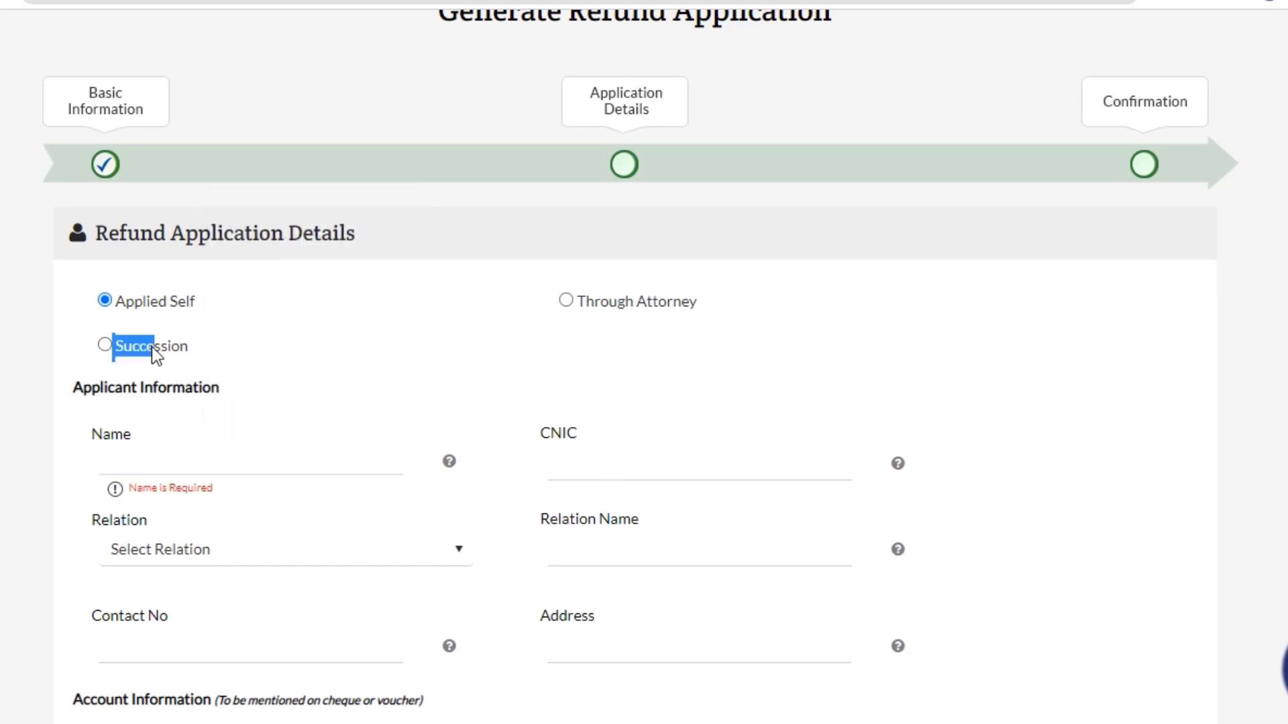
left_click(190, 350)
left_click(270, 457)
left_click(635, 372)
left_click(108, 348)
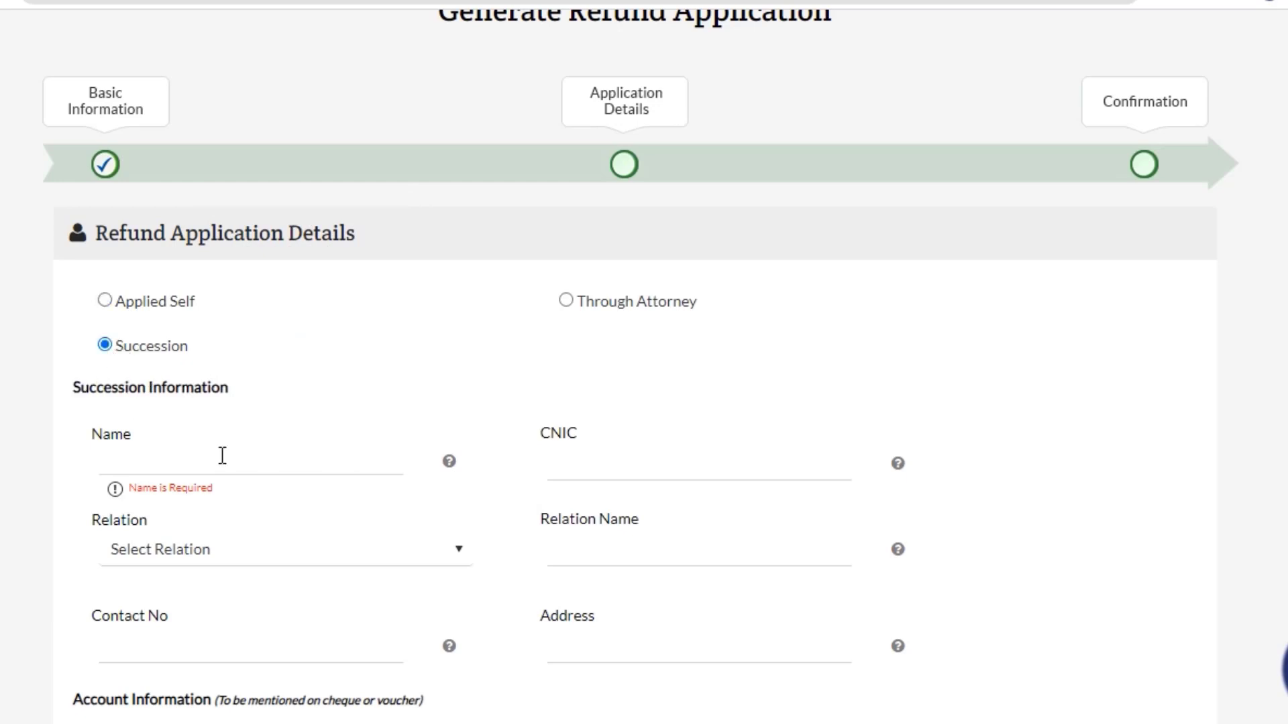
left_click(567, 302)
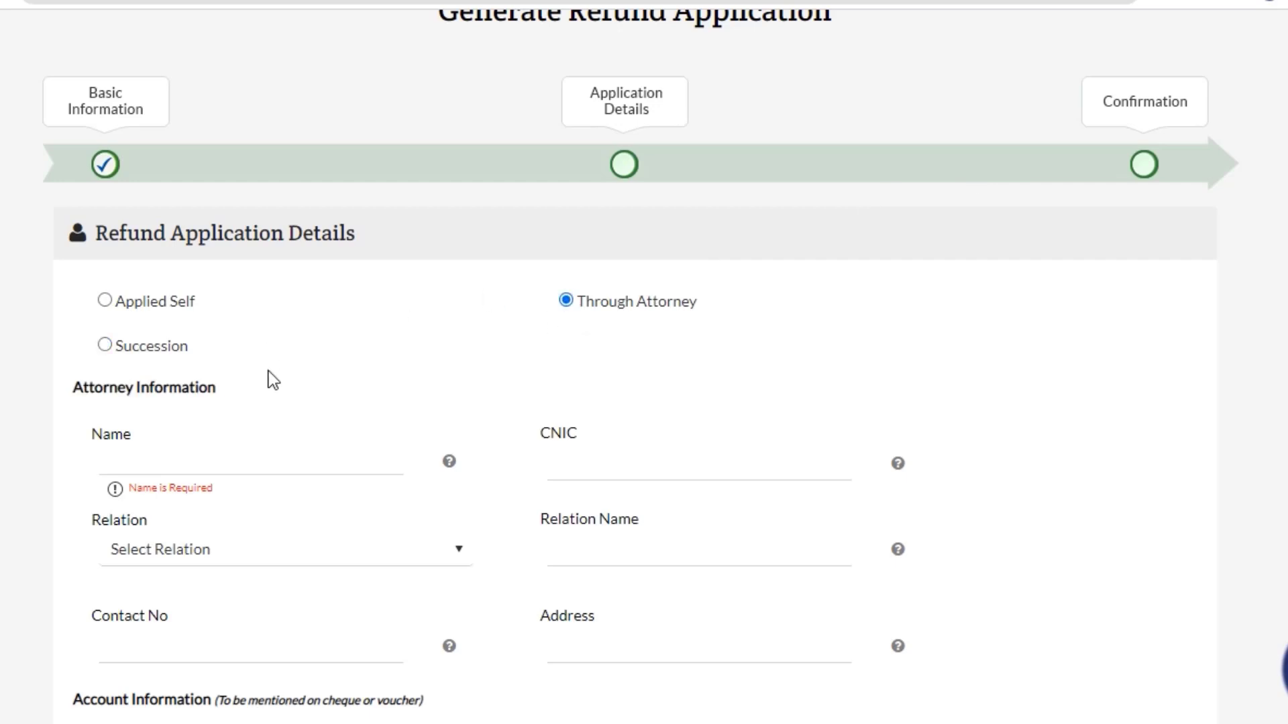
scroll(557, 576, "down", 5)
scroll(386, 540, "up", 5)
left_click(104, 301)
Enter the applicant's full name and CNIC number.
scroll(437, 505, "down", 3)
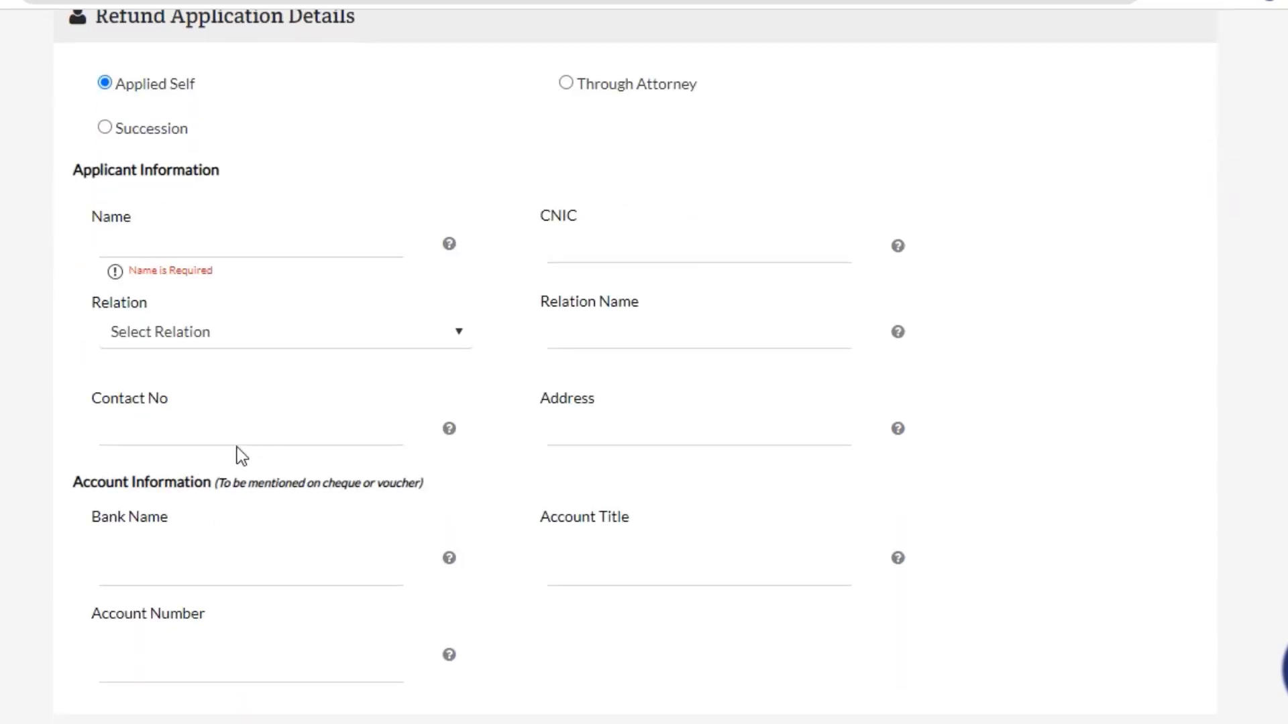
scroll(236, 448, "down", 2)
left_click(199, 139)
type("d")
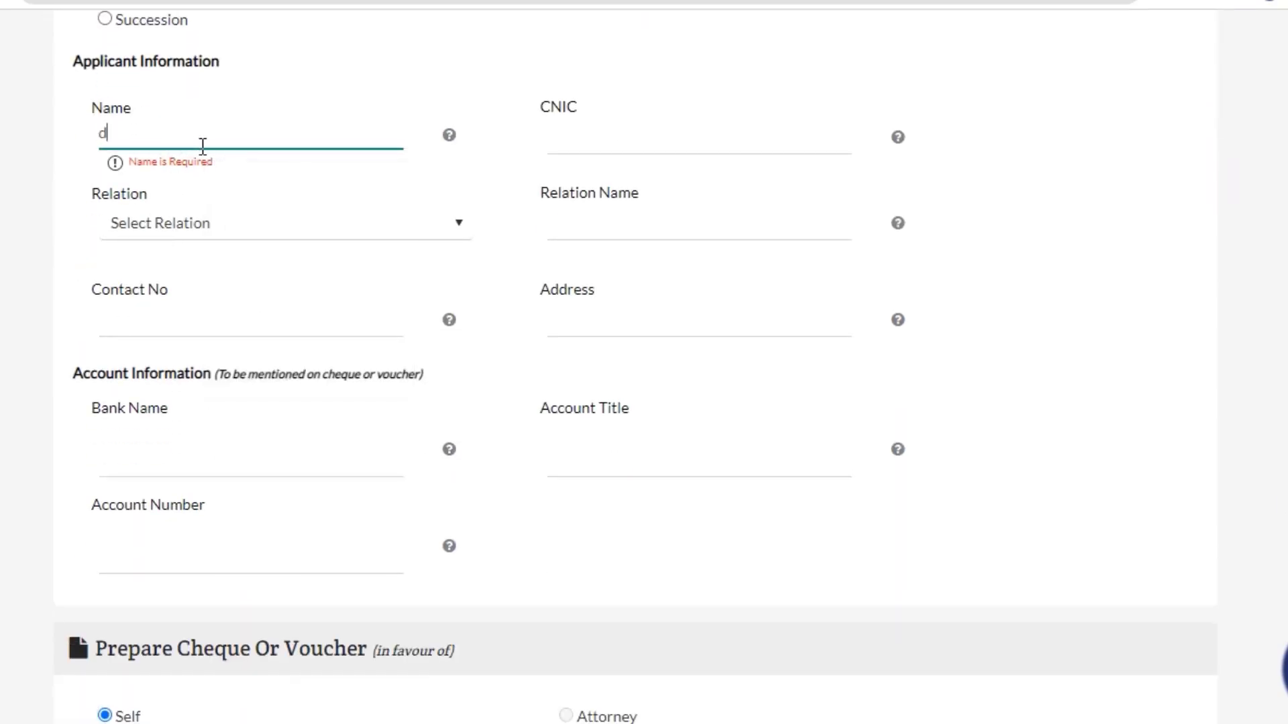
key("BackSpace")
key("Tab")
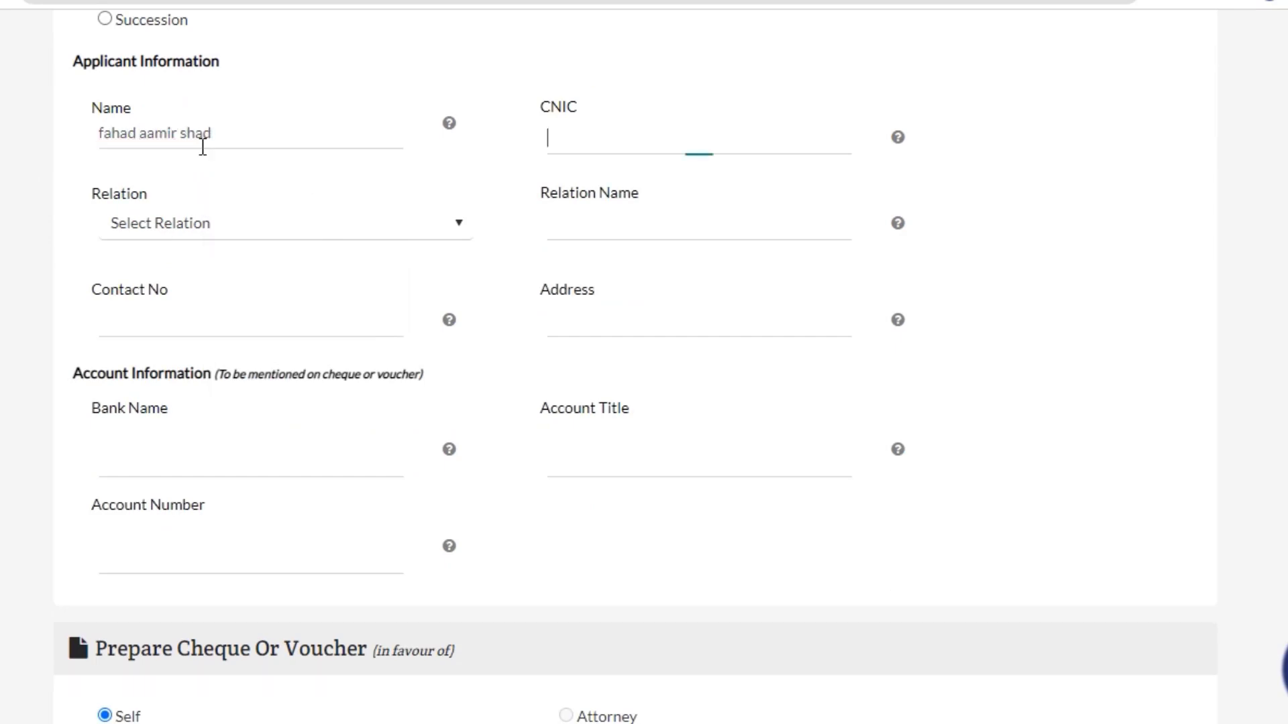
type("3400000000000-0")
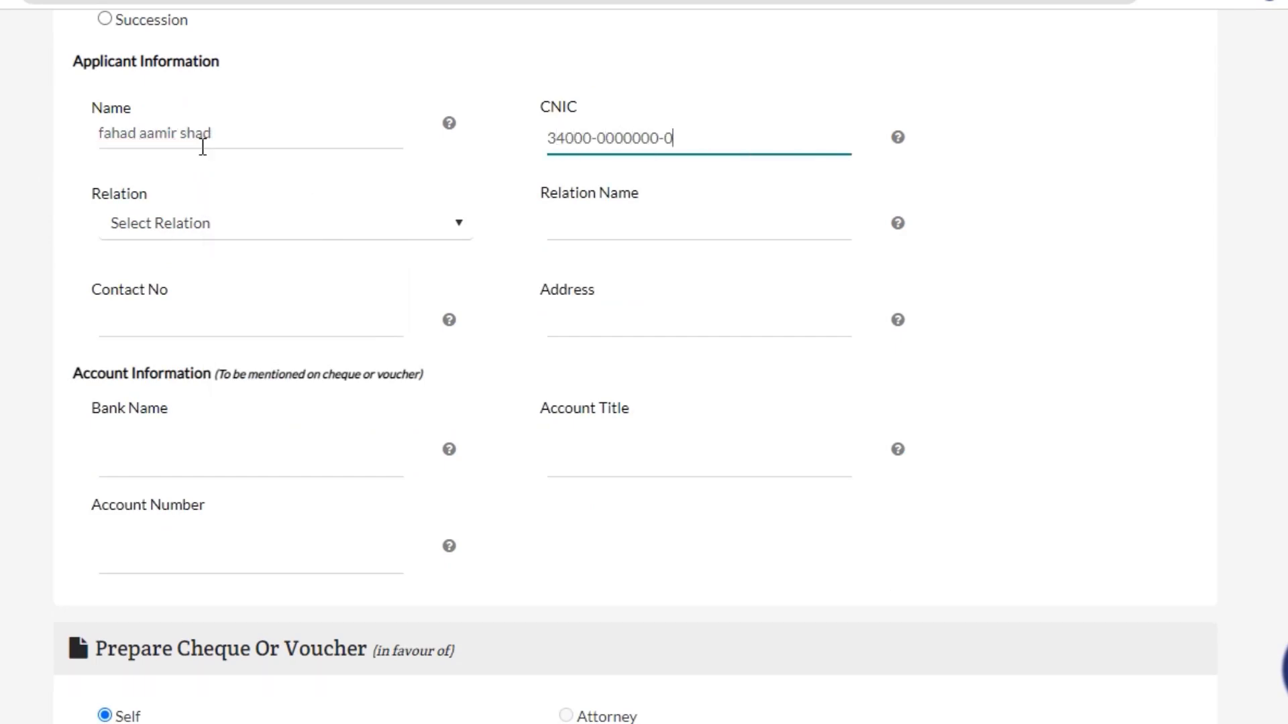
Set relation to S/O and fill in the father's name, contact number and address.
key("Tab")
key("s")
key("Tab")
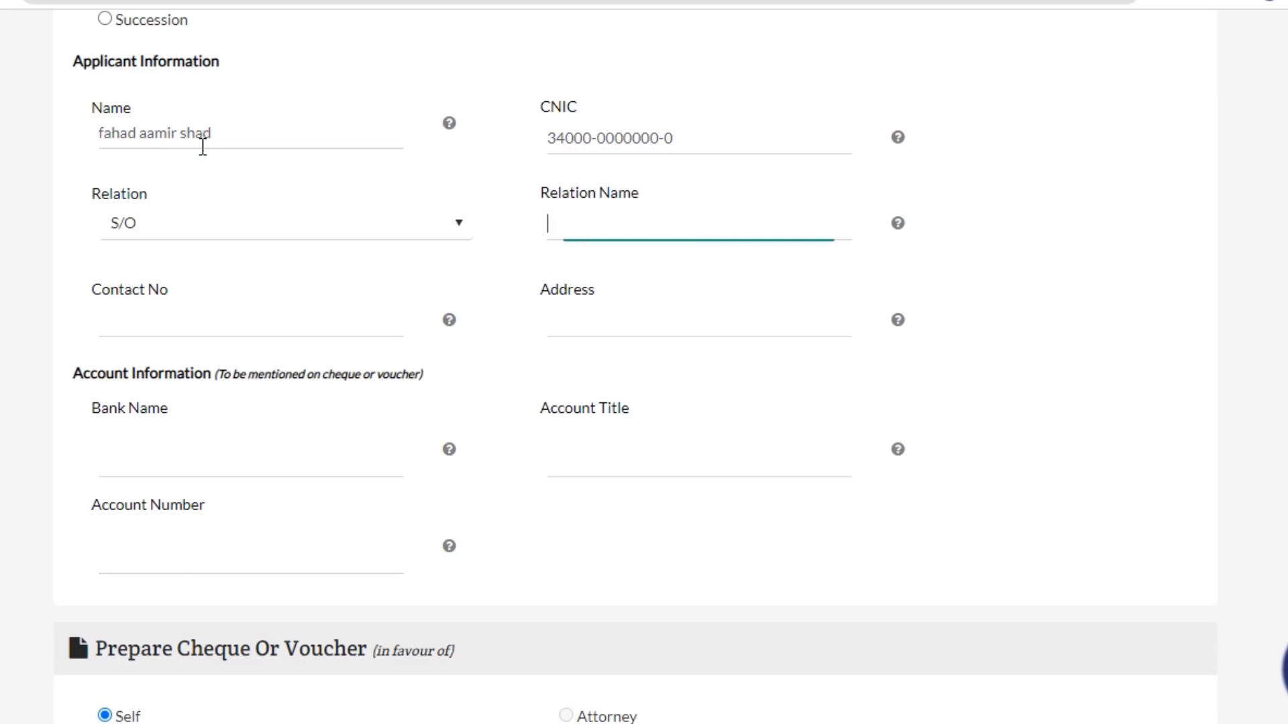
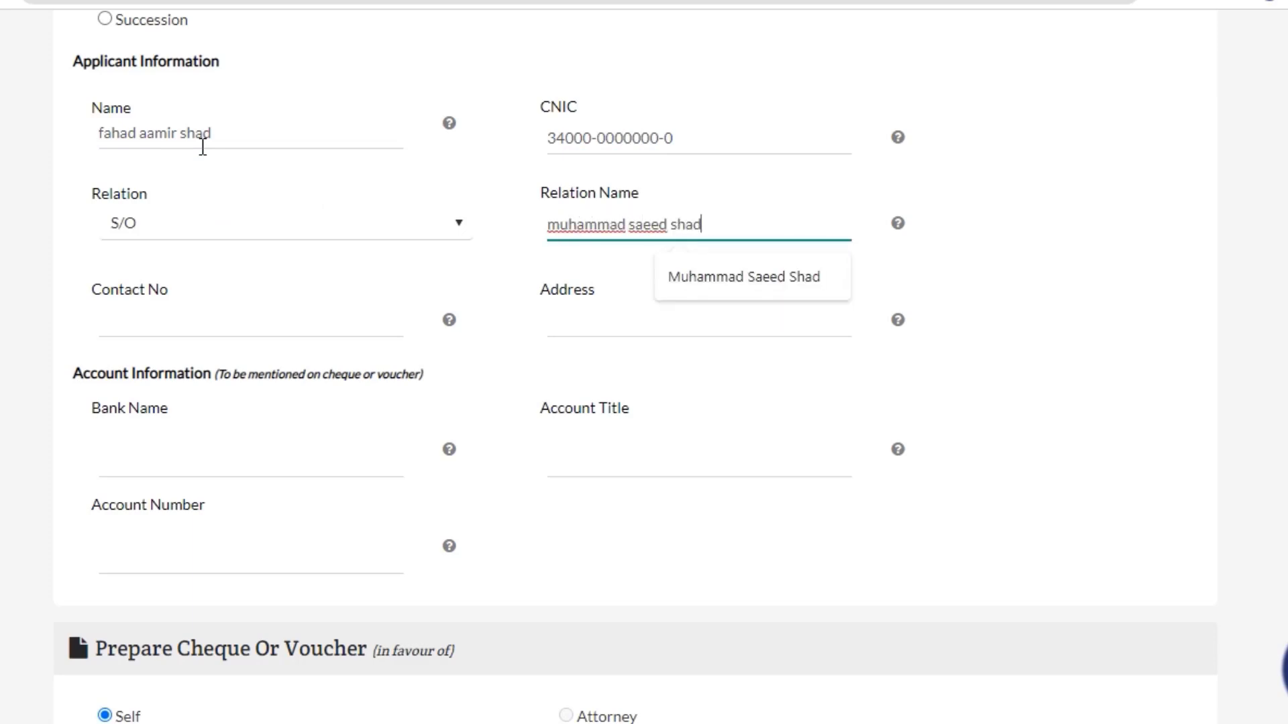
key("Tab")
type("03000000000")
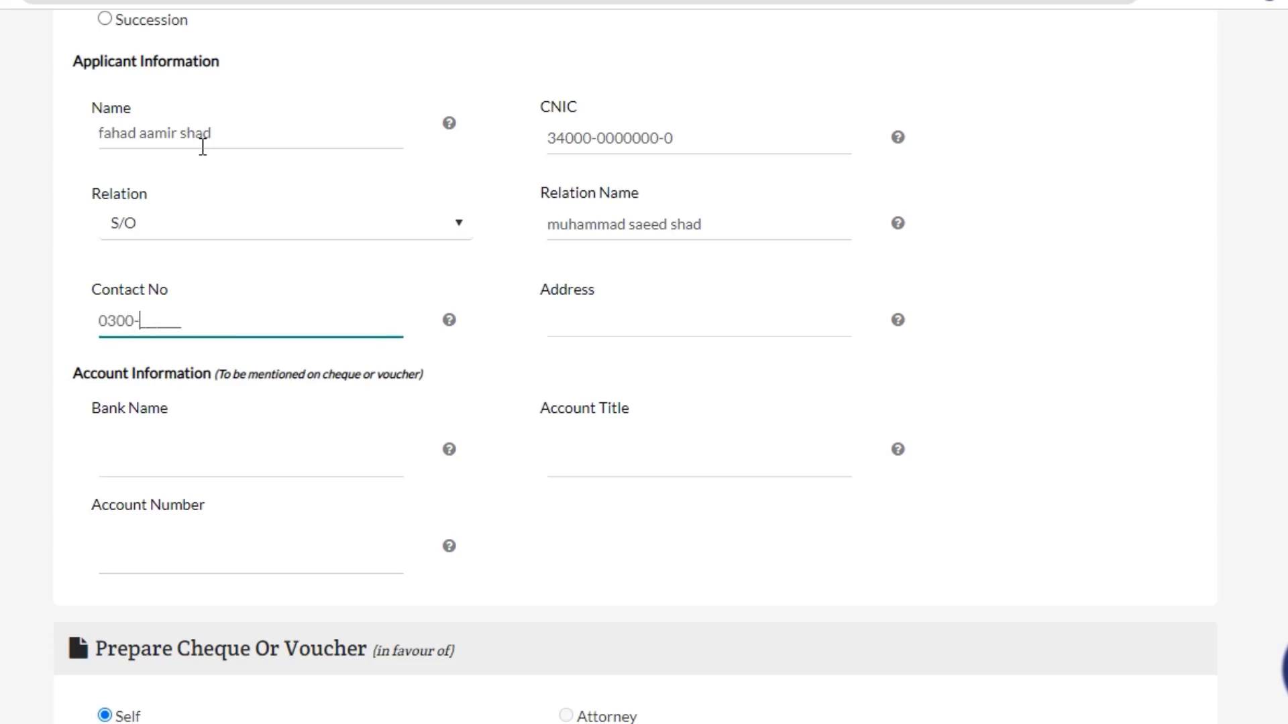
key("Tab")
type("mandi bahauddin")
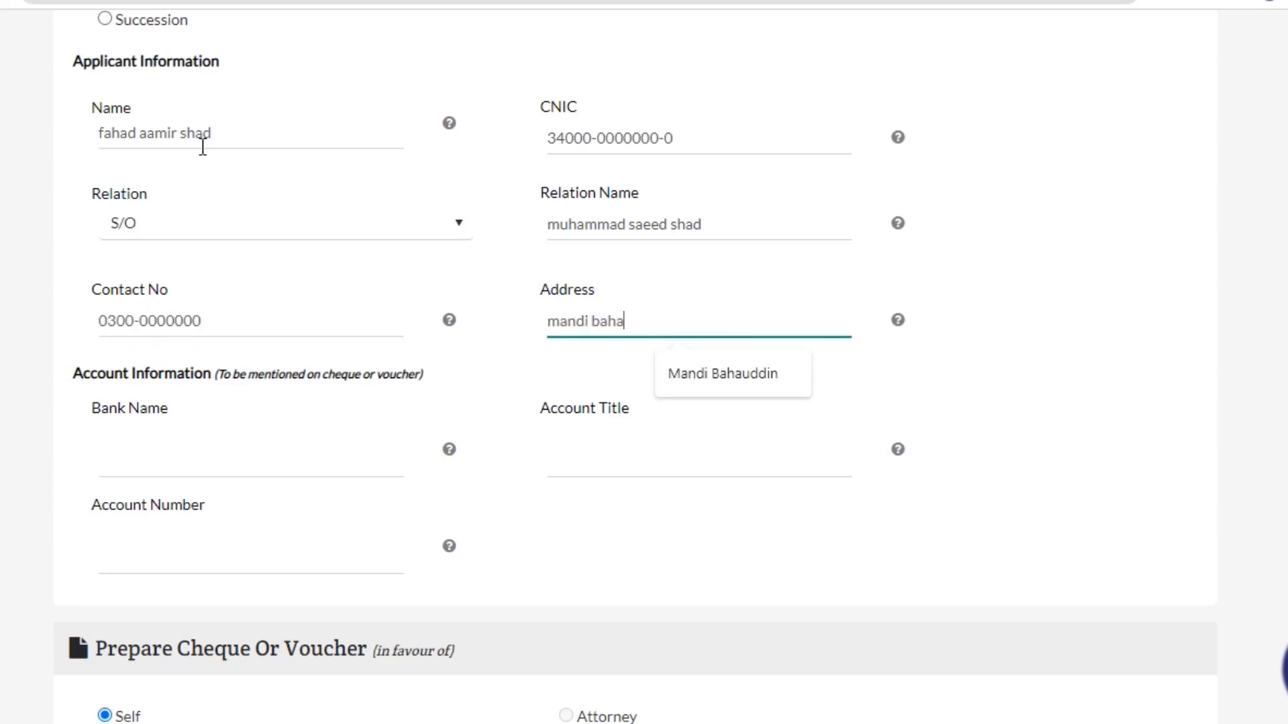
key("Tab")
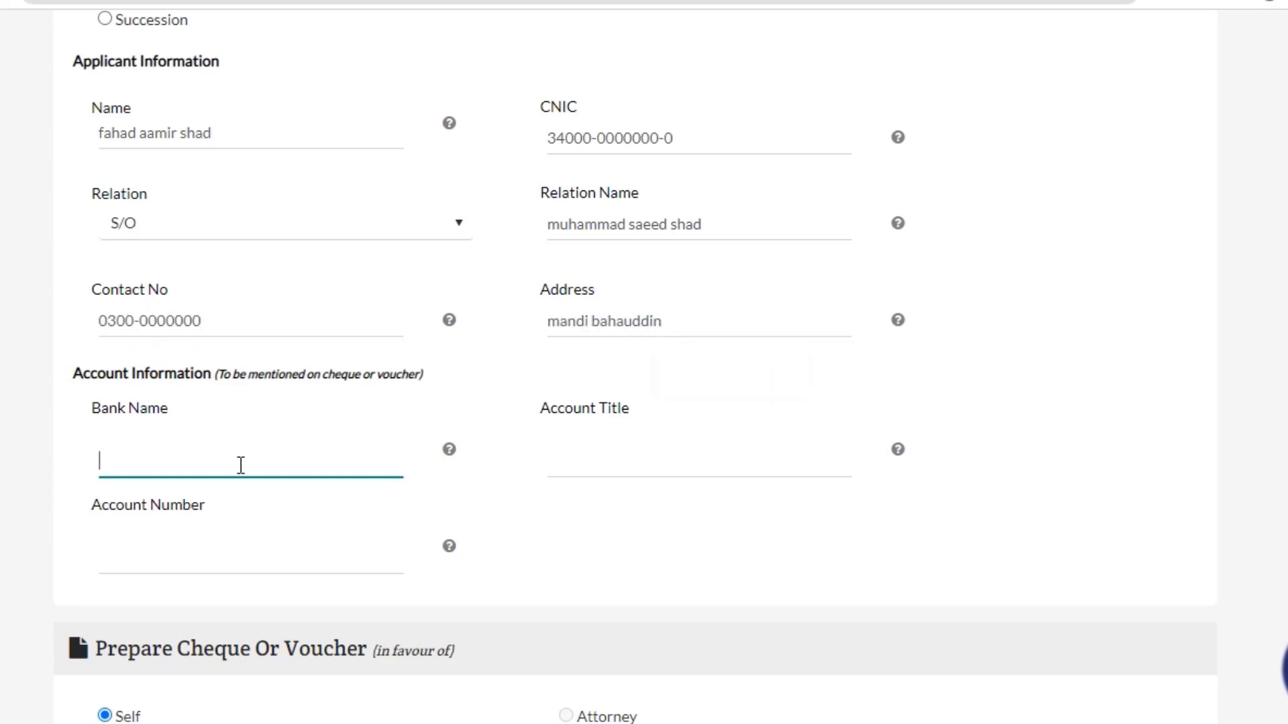
Fill bank name HBL, account title Current and the account number from saved autofill.
left_click(239, 465)
left_click(1078, 336)
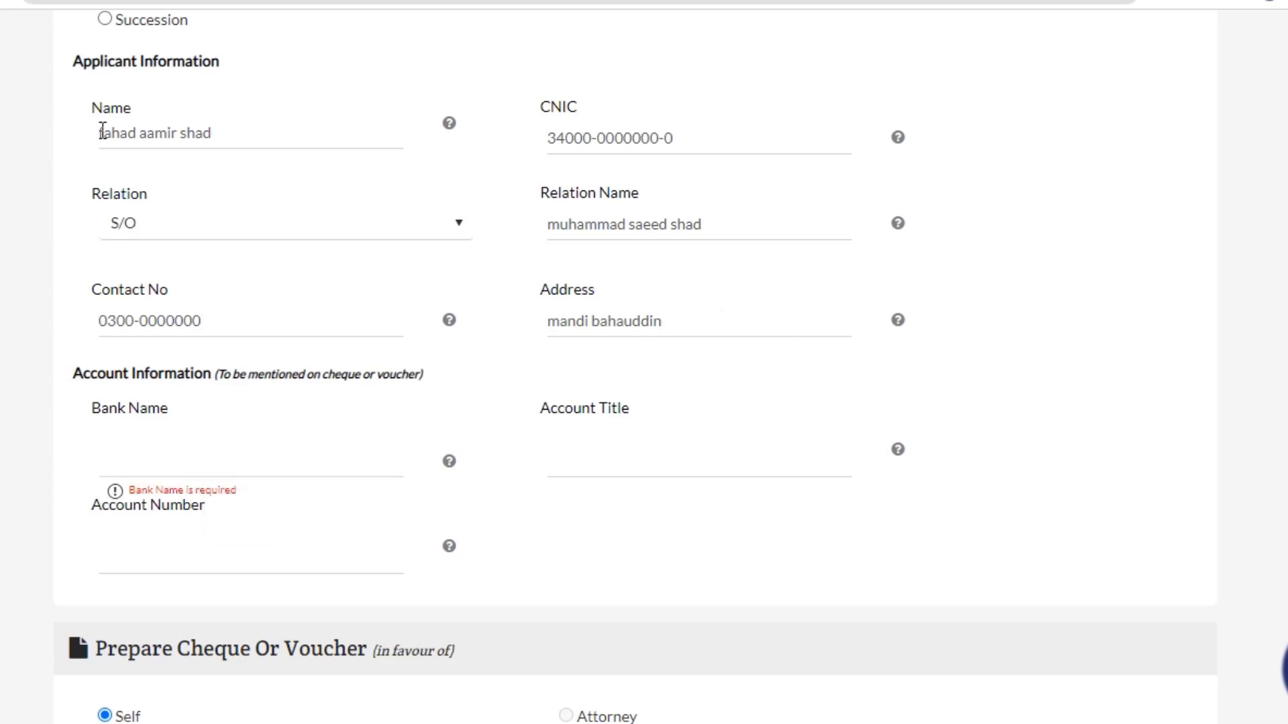
left_click_drag(102, 131, 221, 133)
left_click(219, 463)
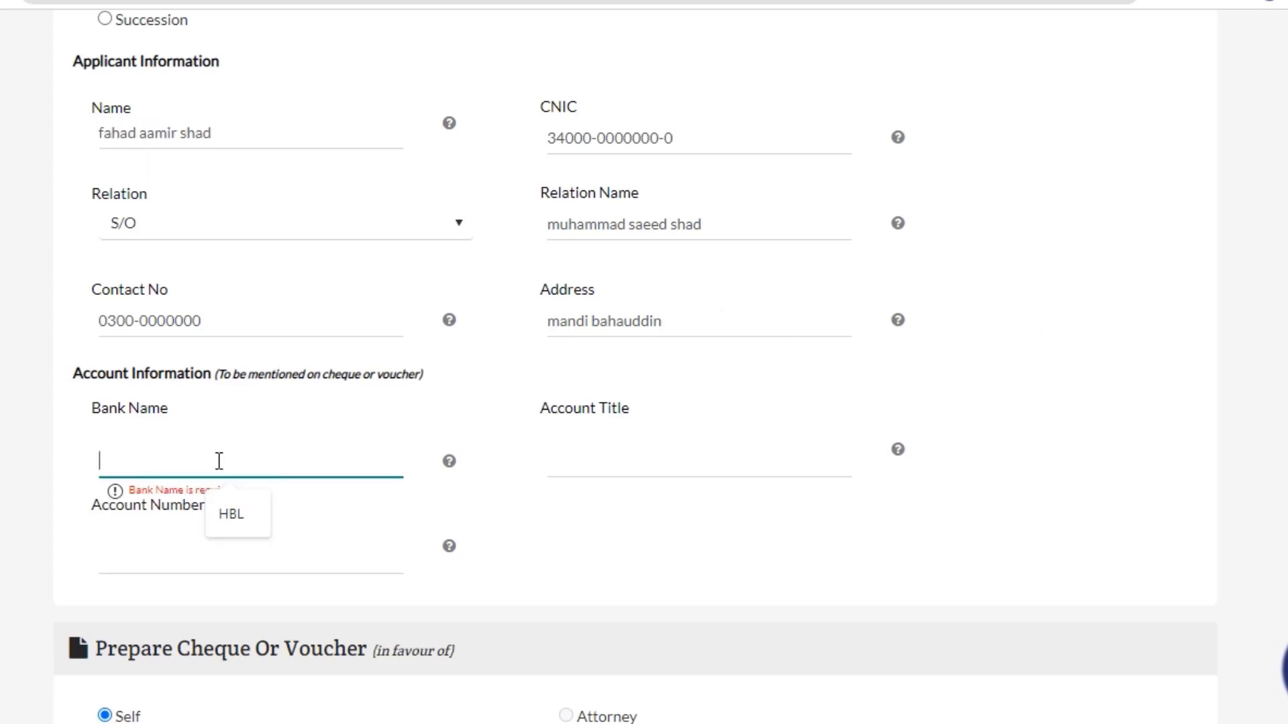
left_click(251, 522)
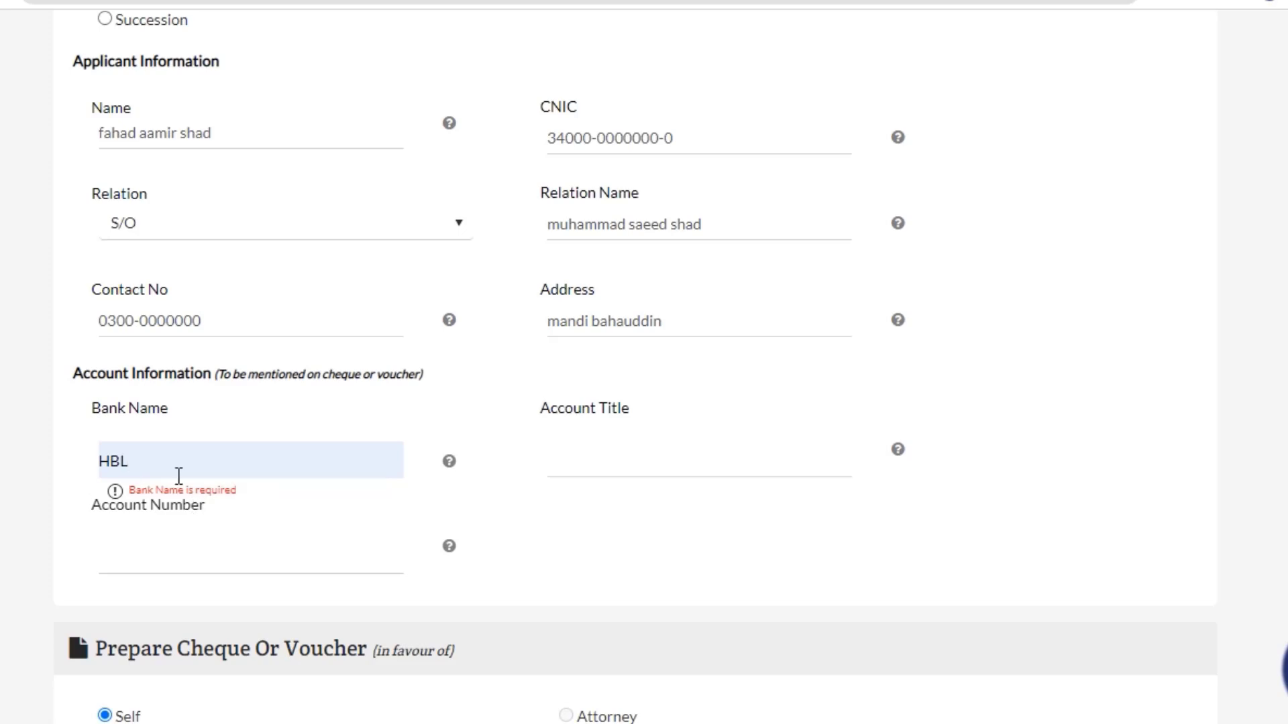
left_click(589, 459)
left_click(695, 517)
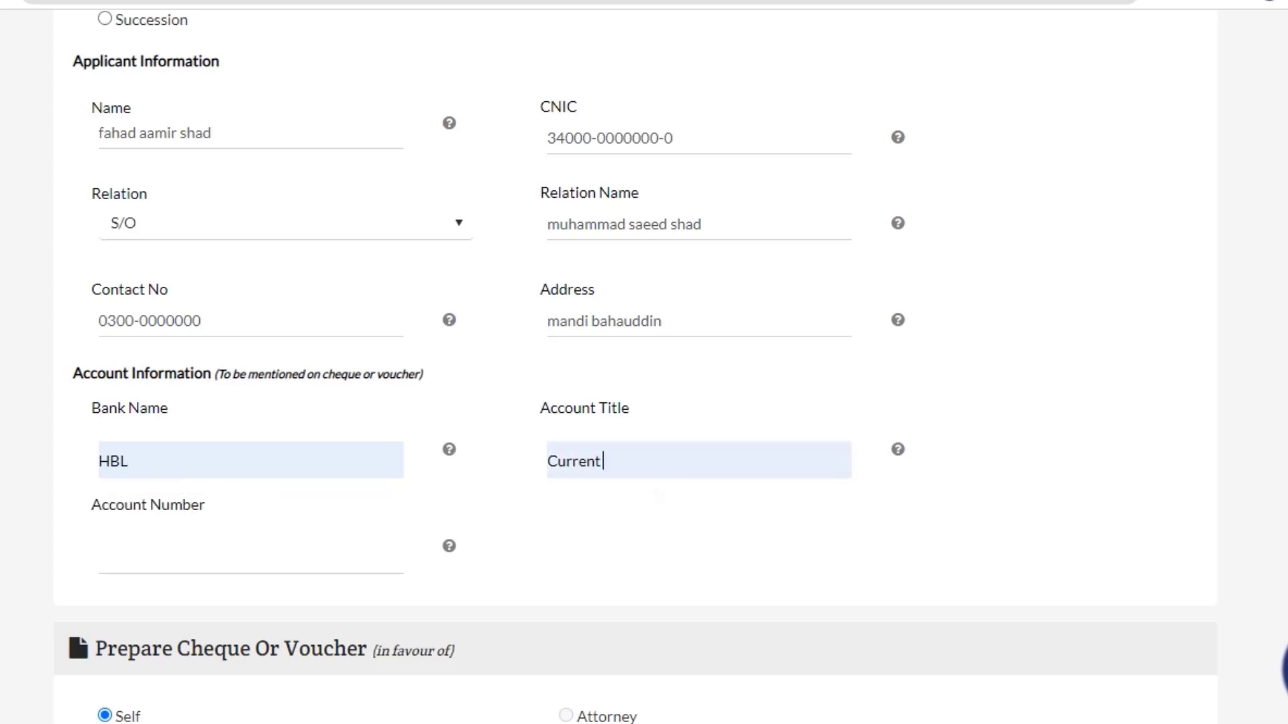
left_click(153, 551)
left_click(295, 613)
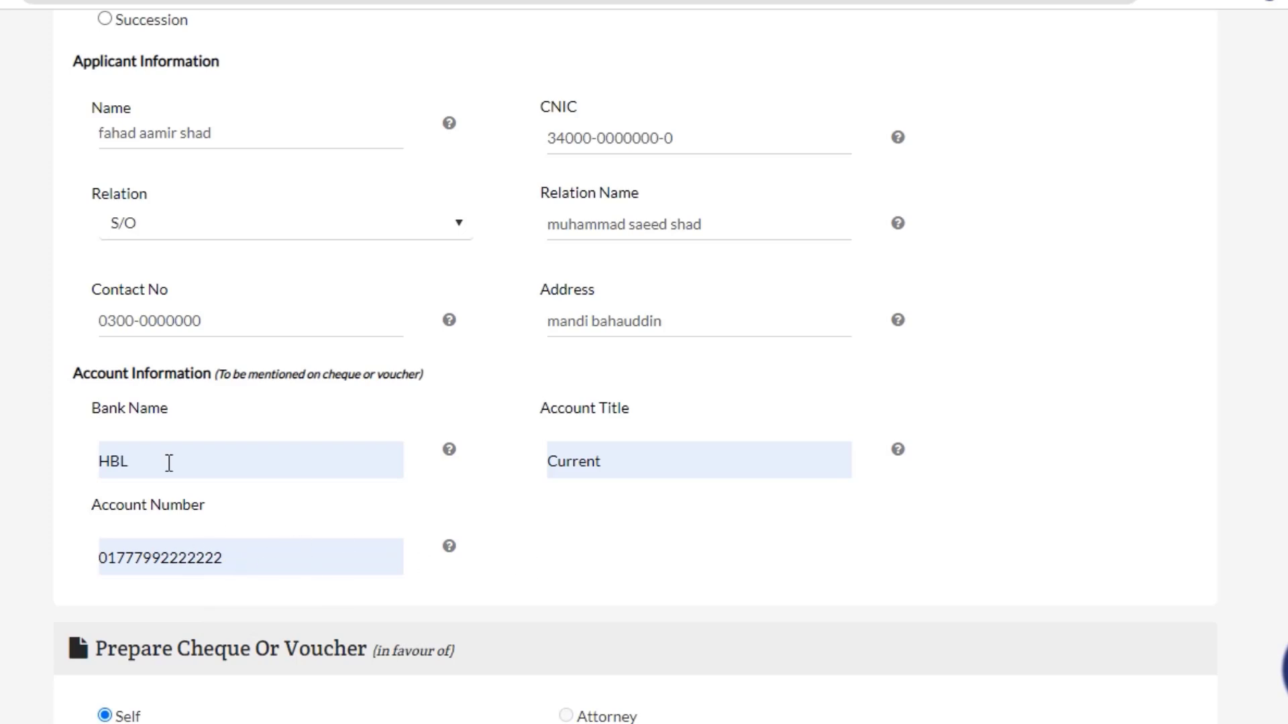
Replace the bank name HBL with HABIB BANK LTD.
left_click_drag(312, 564, 93, 561)
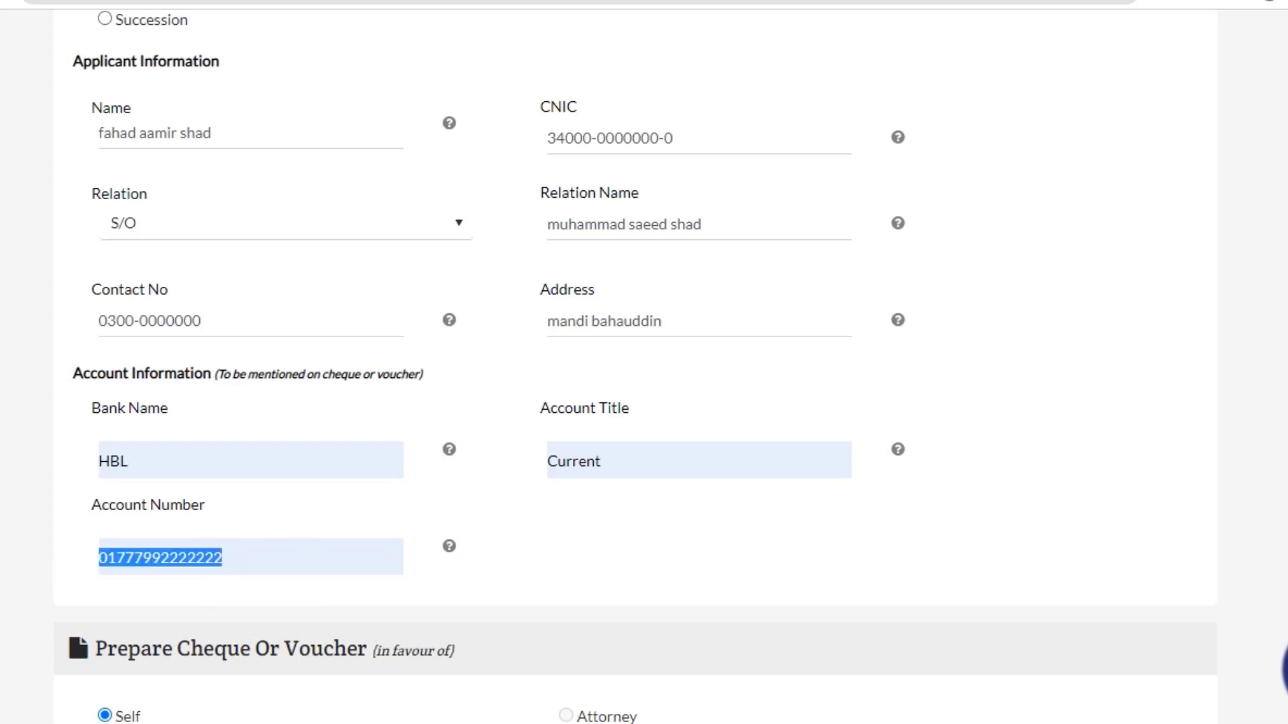
left_click_drag(800, 551, 71, 381)
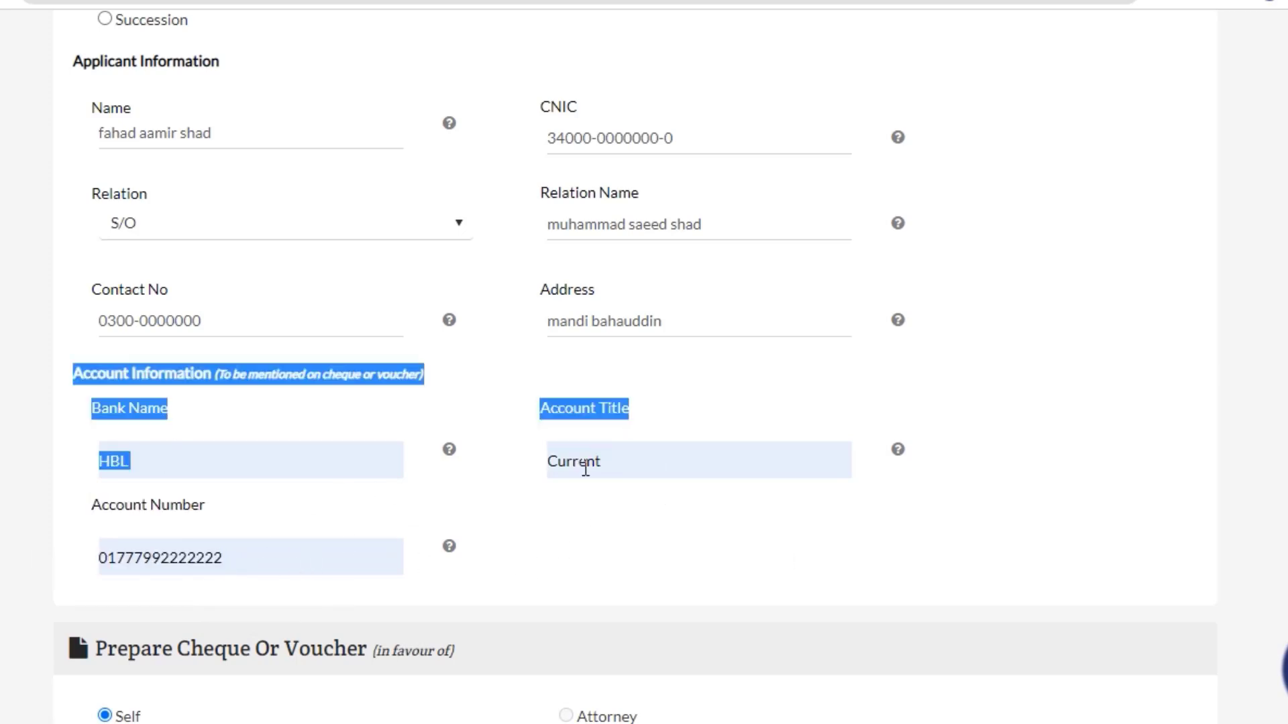
left_click(205, 463)
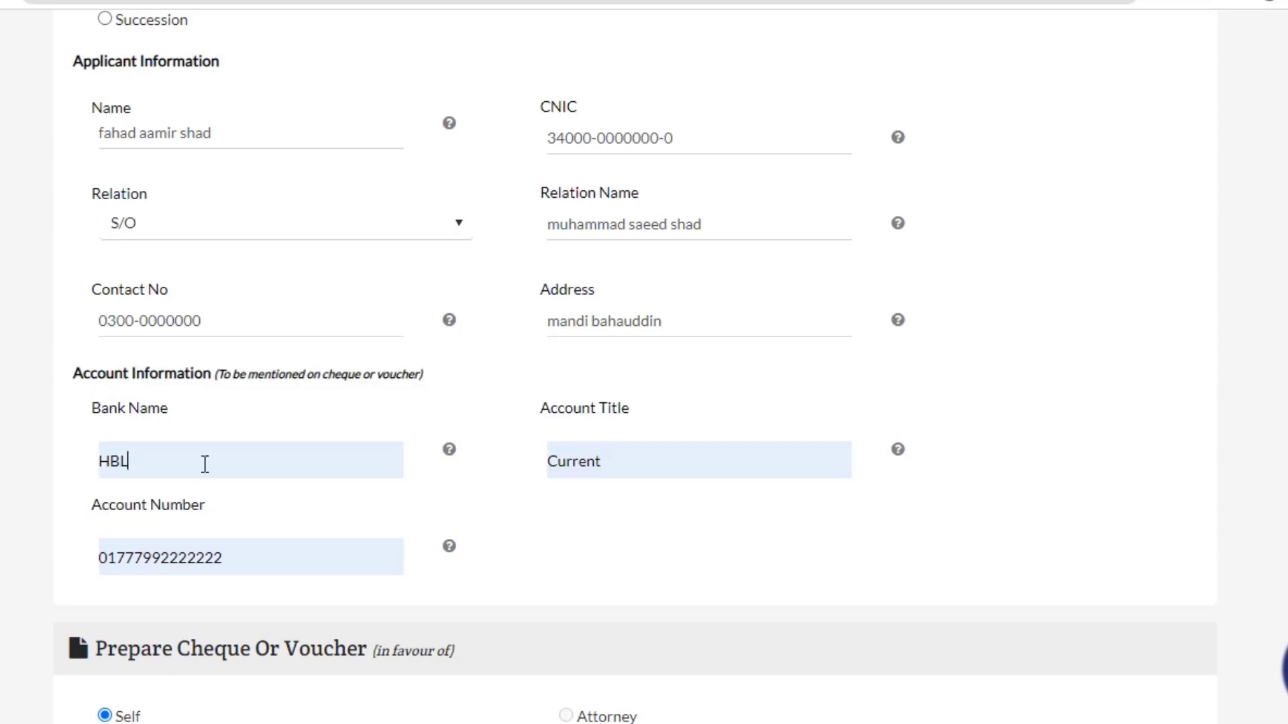
triple_click(99, 401)
left_click_drag(202, 458, 75, 463)
type("H")
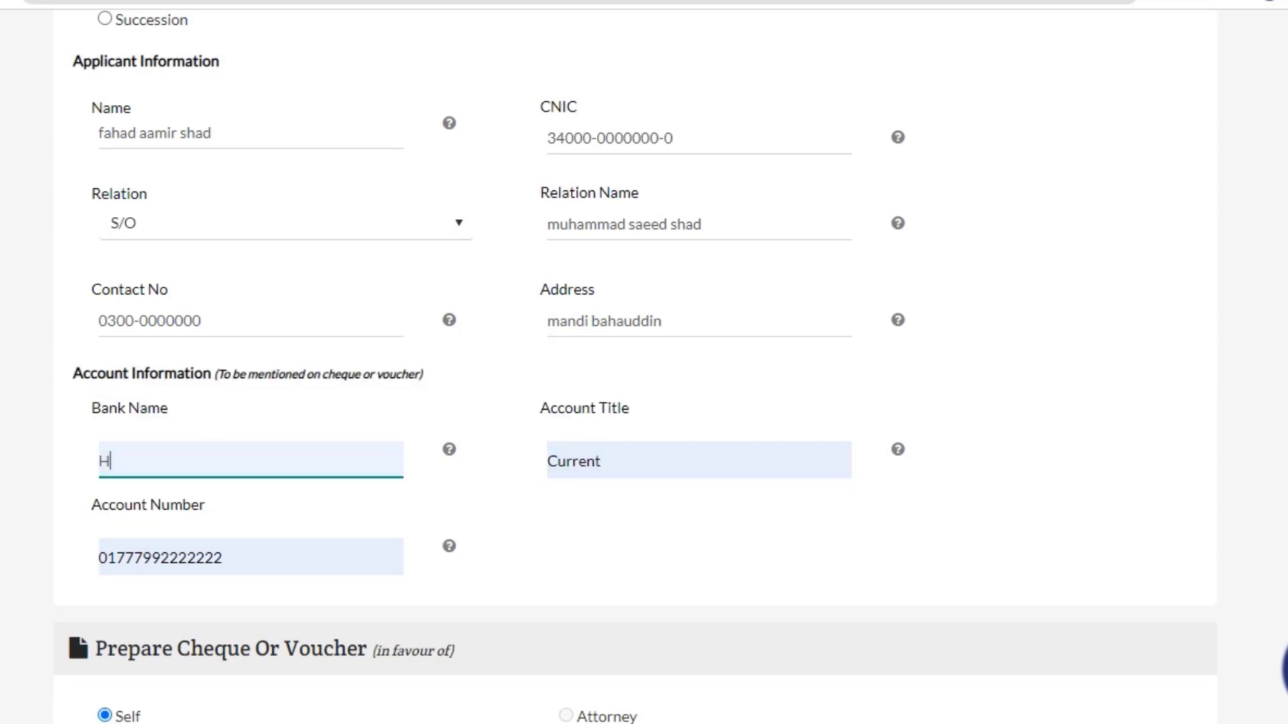
type("BAB")
key("BackSpace")
key("BackSpace")
key("BackSpace")
type("AB")
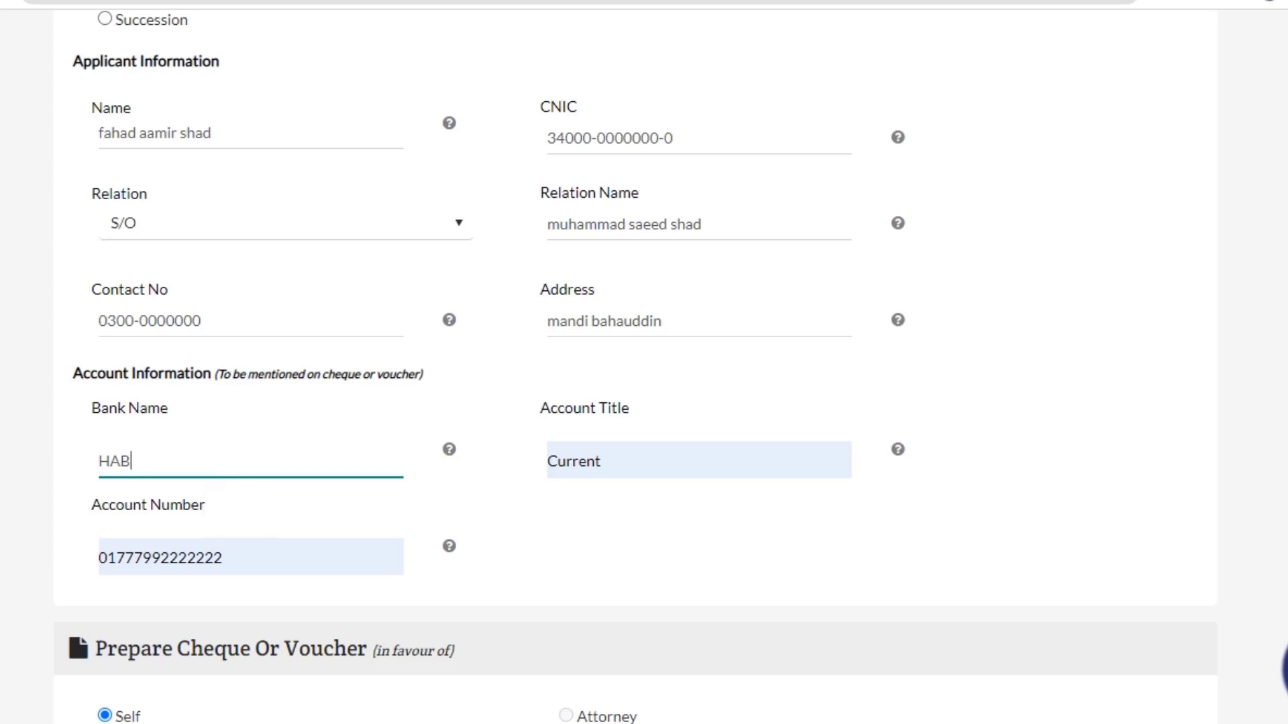
type("IB BANK LTD")
key("Tab")
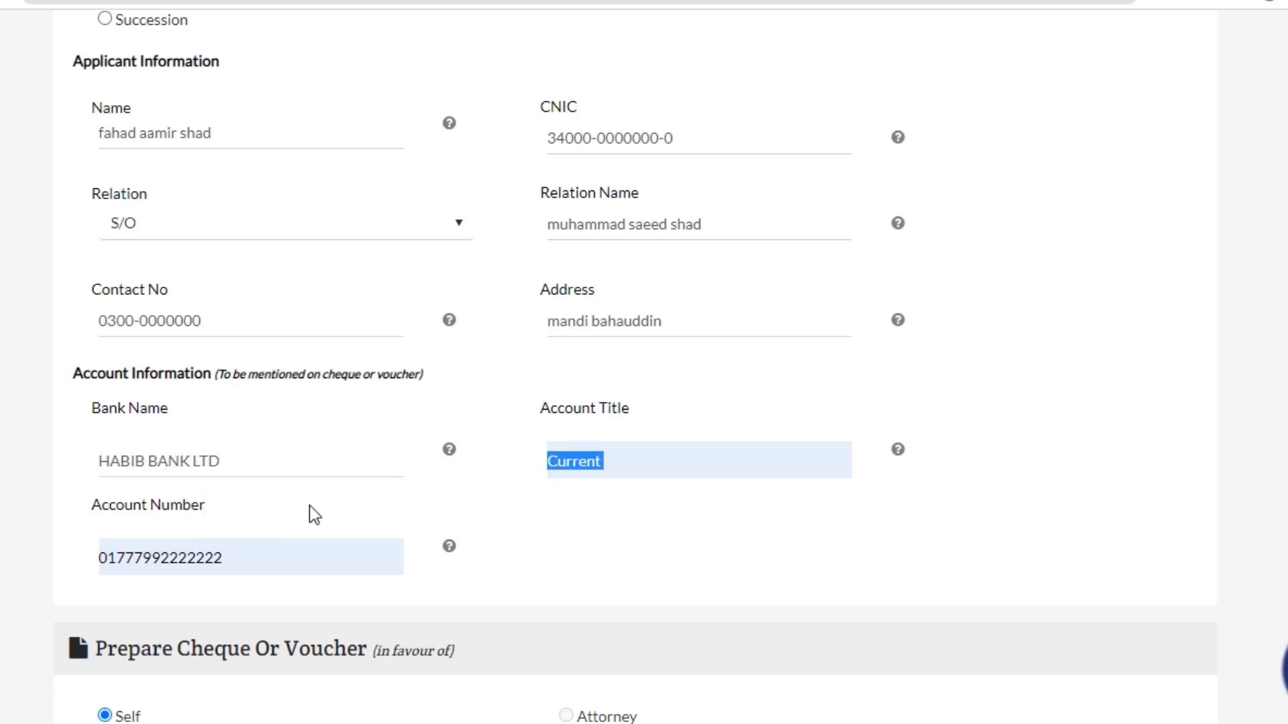
left_click(541, 416)
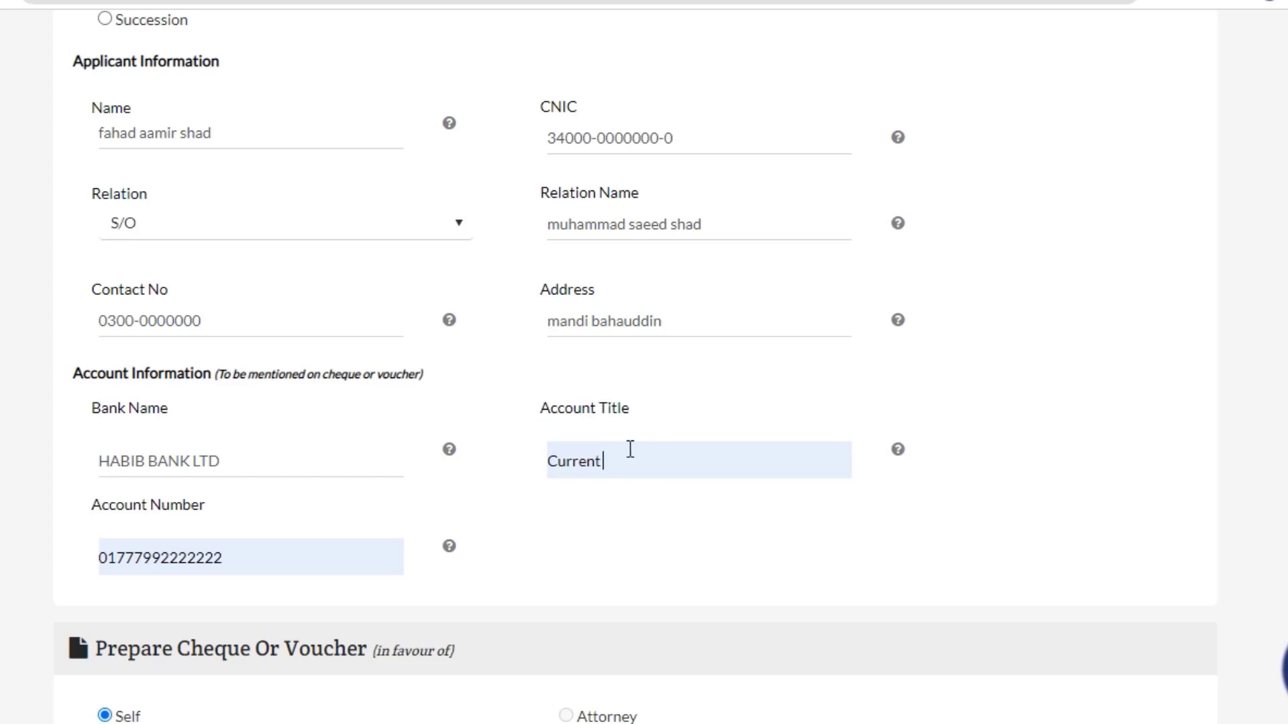
Edit the account number so it carries no PK prefix.
left_click(204, 565)
left_click_drag(46, 523, 222, 537)
left_click(262, 552)
double_click(206, 558)
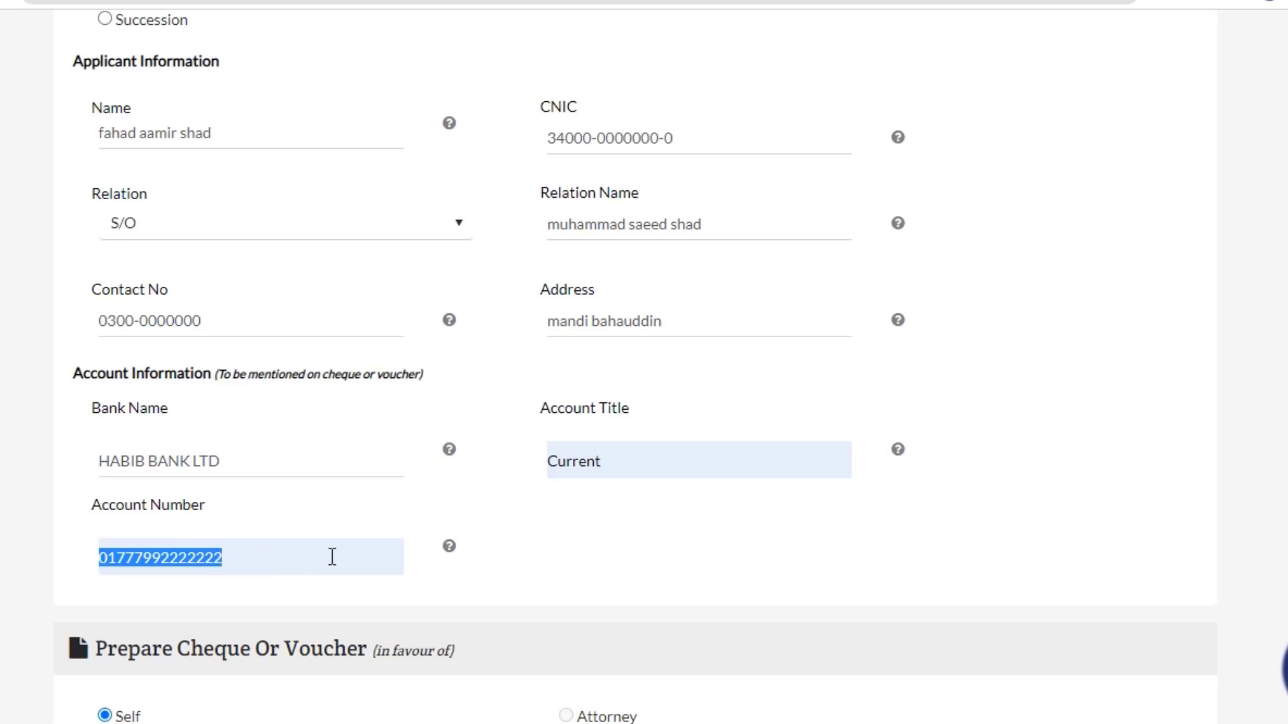
left_click(100, 558)
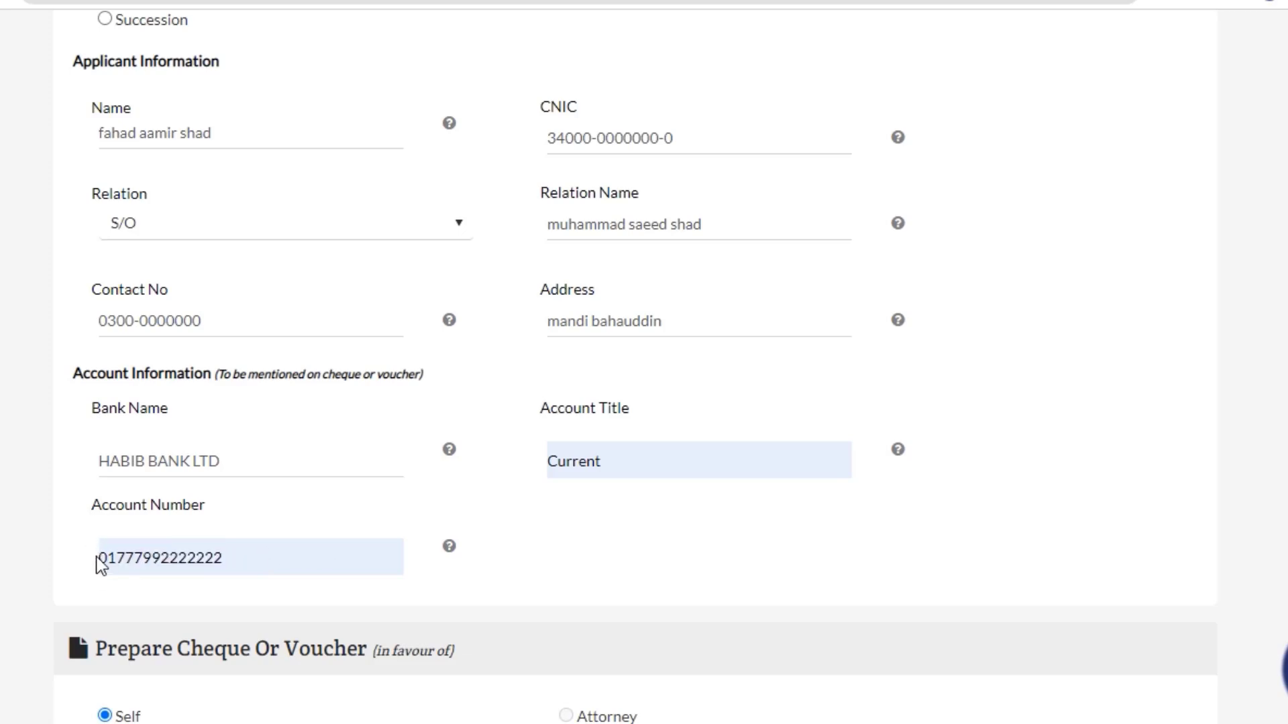
type("PK")
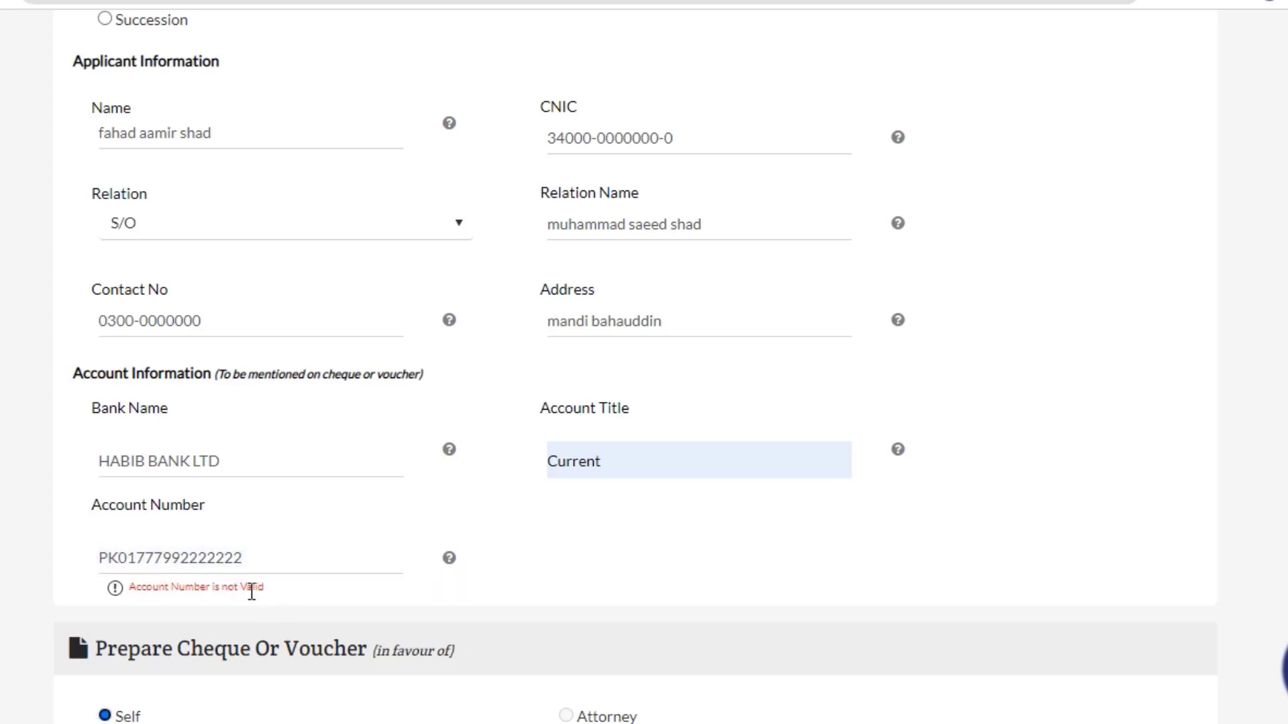
left_click_drag(118, 558, 39, 574)
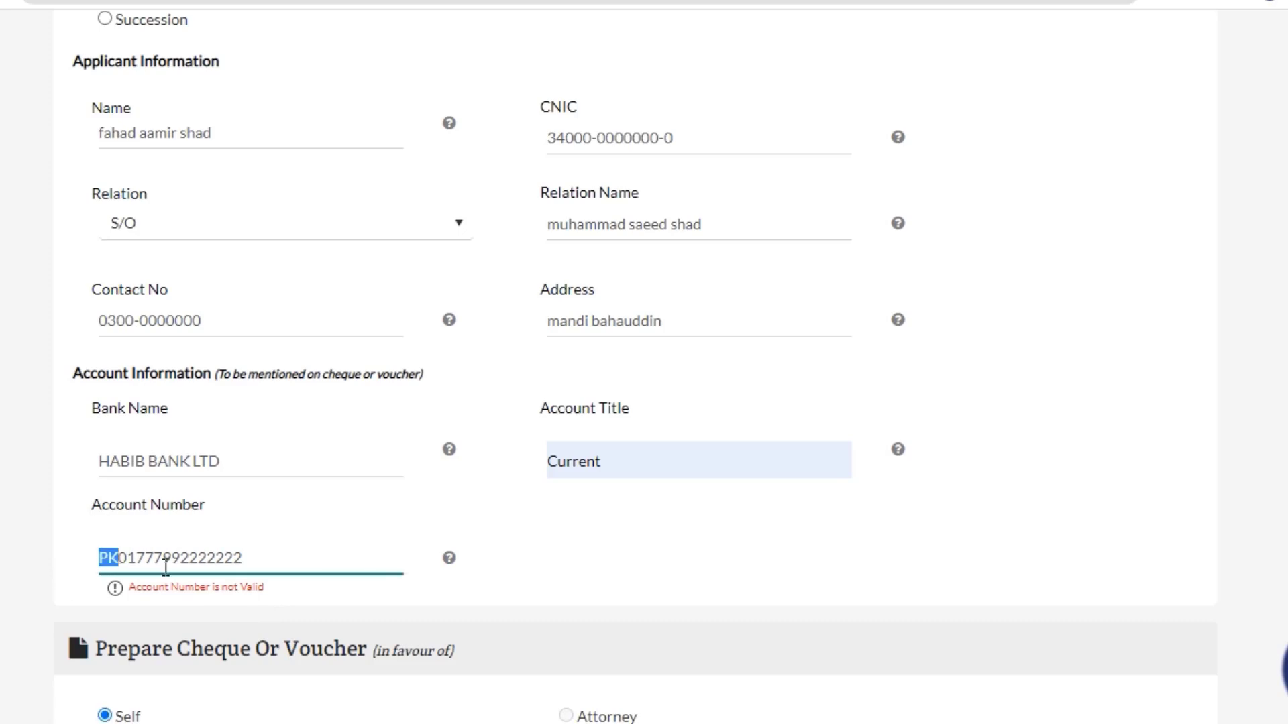
key("BackSpace")
left_click(880, 567)
scroll(496, 530, "down", 1)
scroll(497, 522, "down", 4)
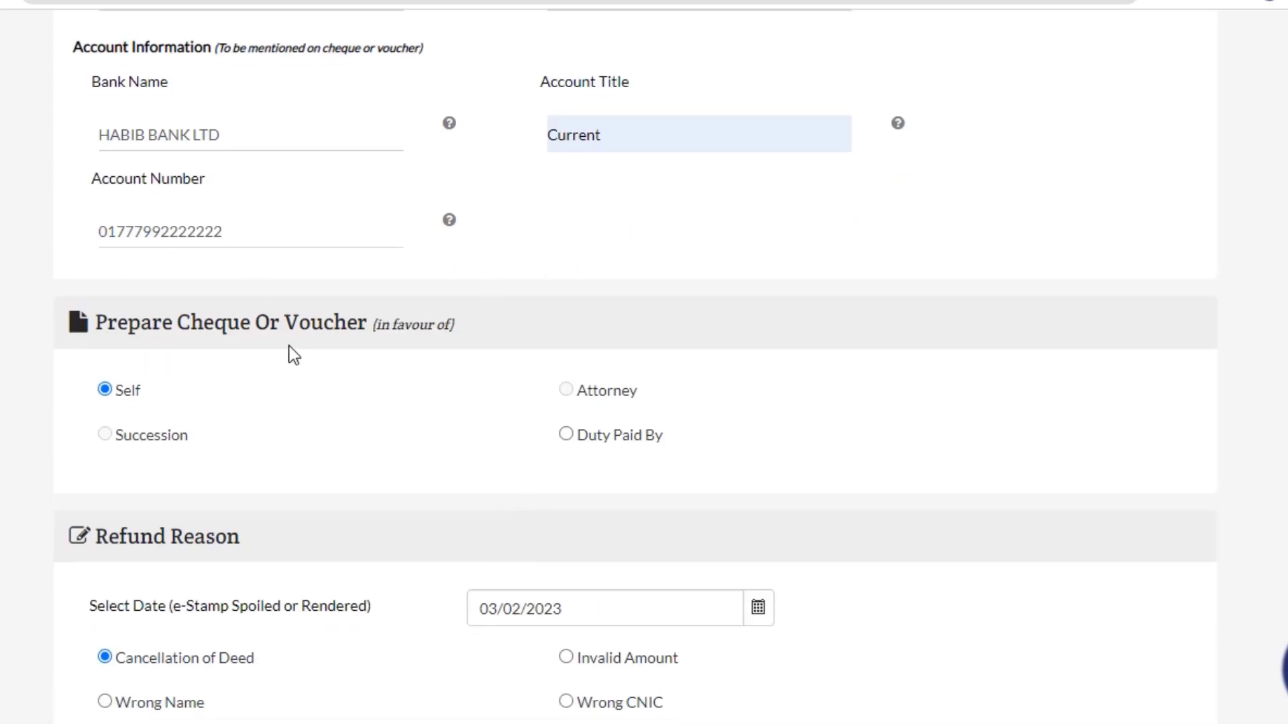
Set the cheque to be prepared in favour of Duty Paid By.
scroll(164, 312, "down", 2)
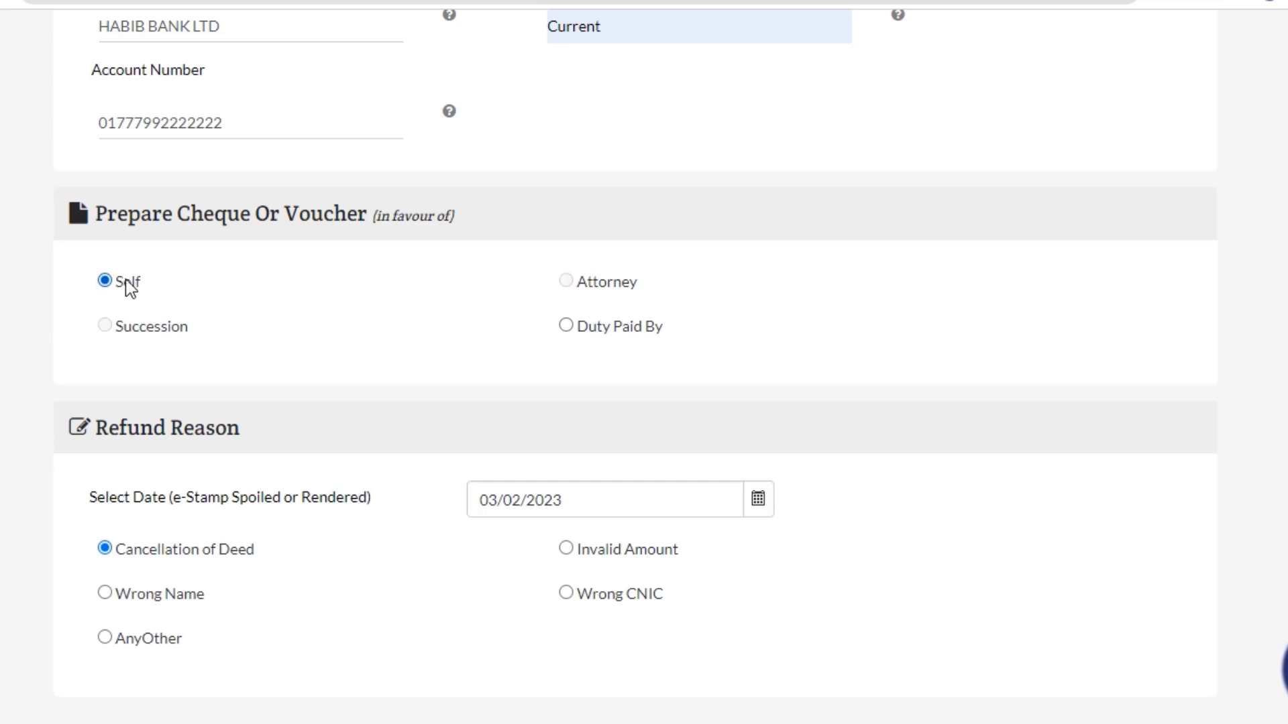
left_click(566, 326)
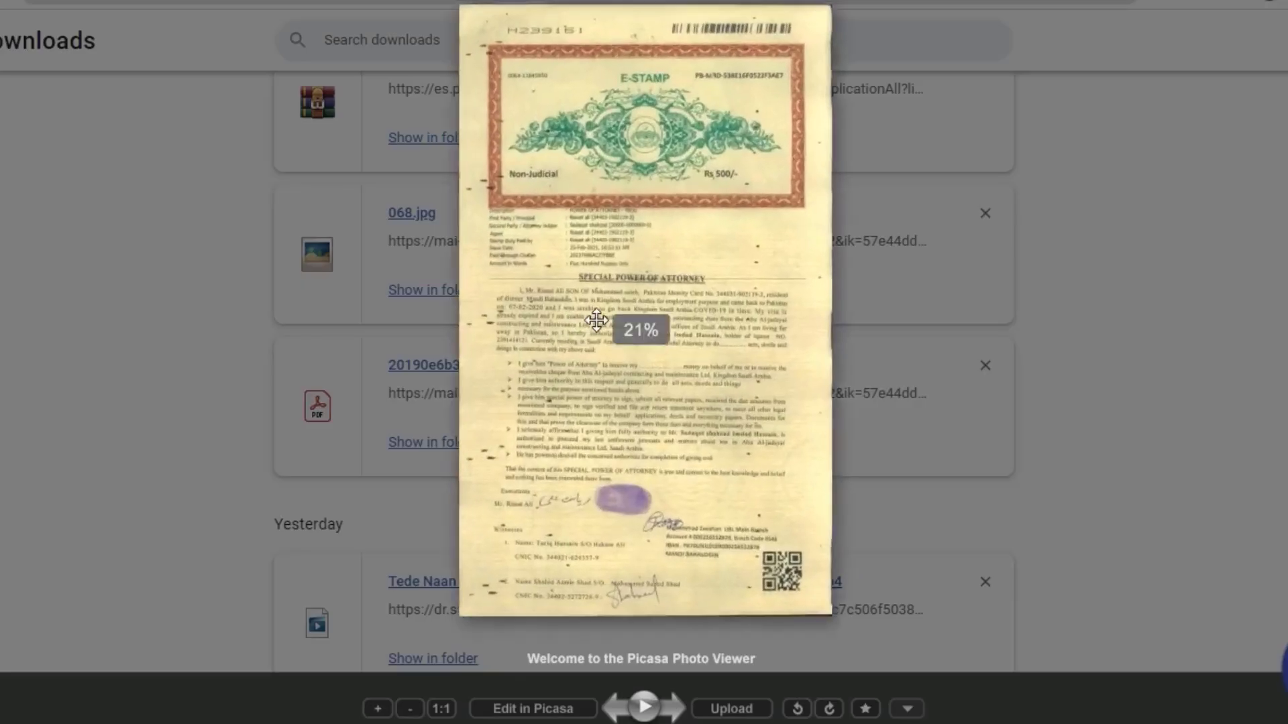
Zoom into the 068.jpg stamp scan to read its details, then close it.
scroll(313, 214, "up", 5)
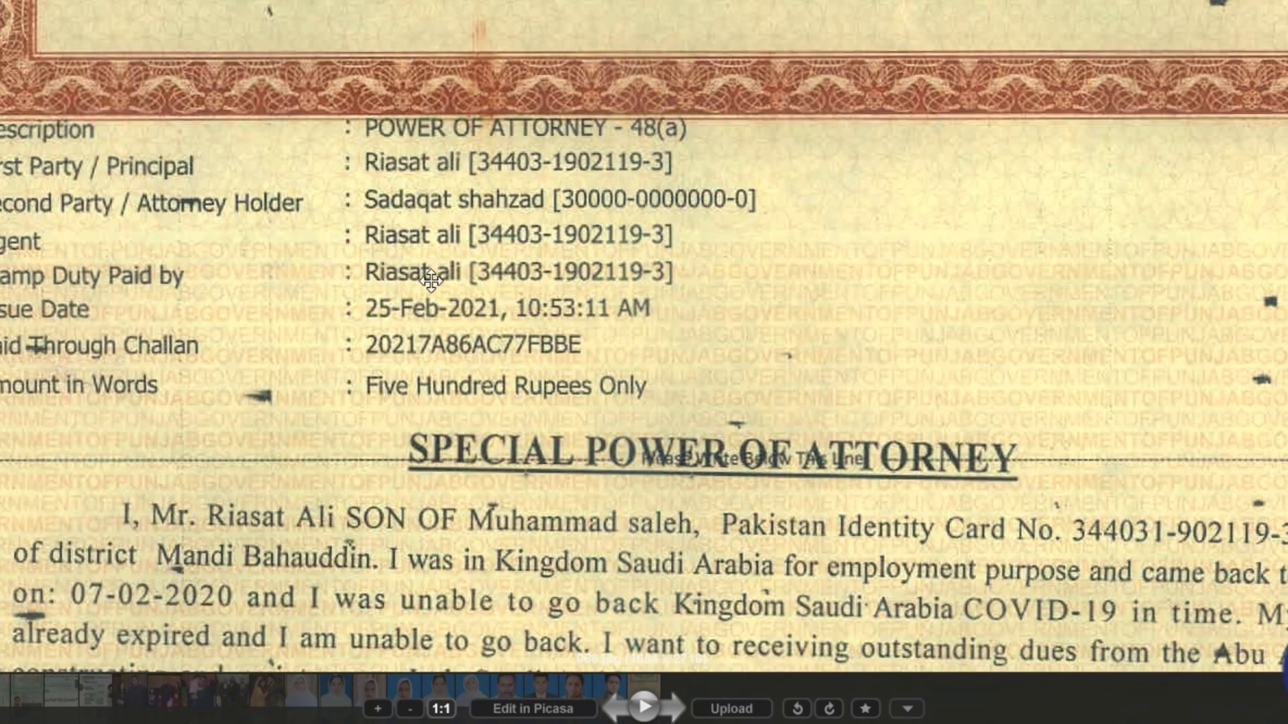
key("Escape")
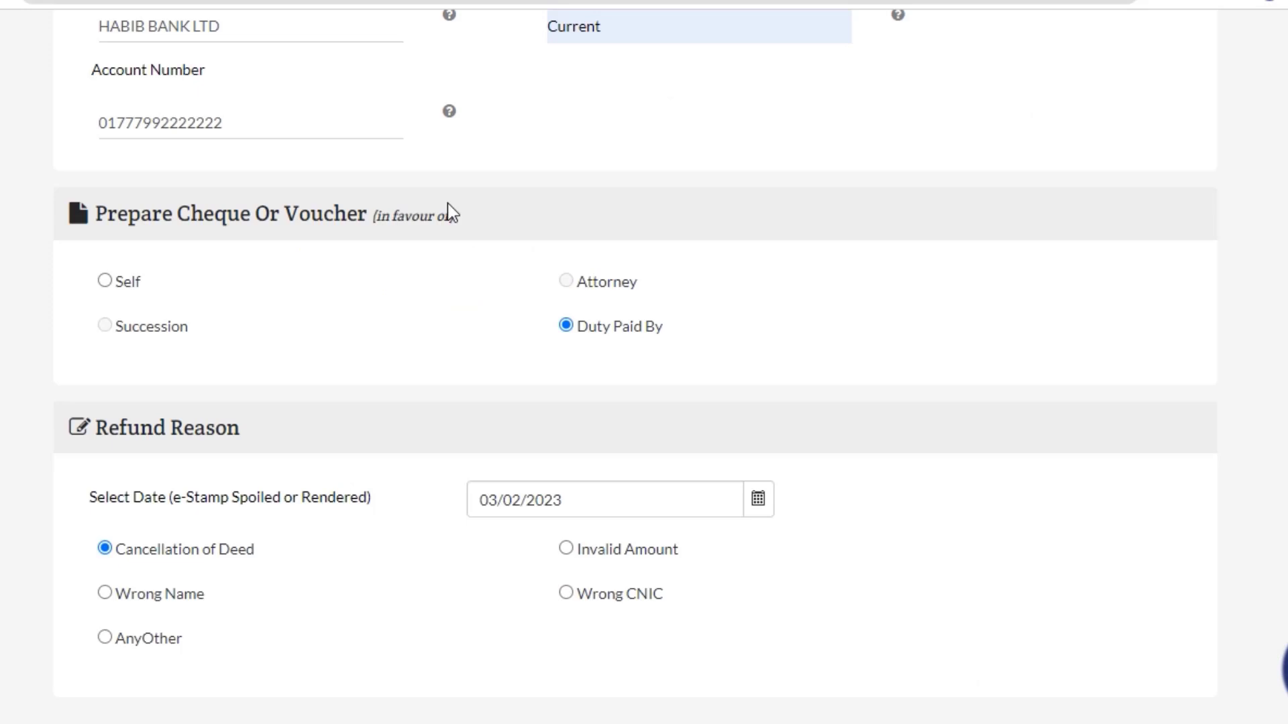
In the Refund Reason section, check that the spoil date stays 03/02/2023.
scroll(92, 331, "up", 2)
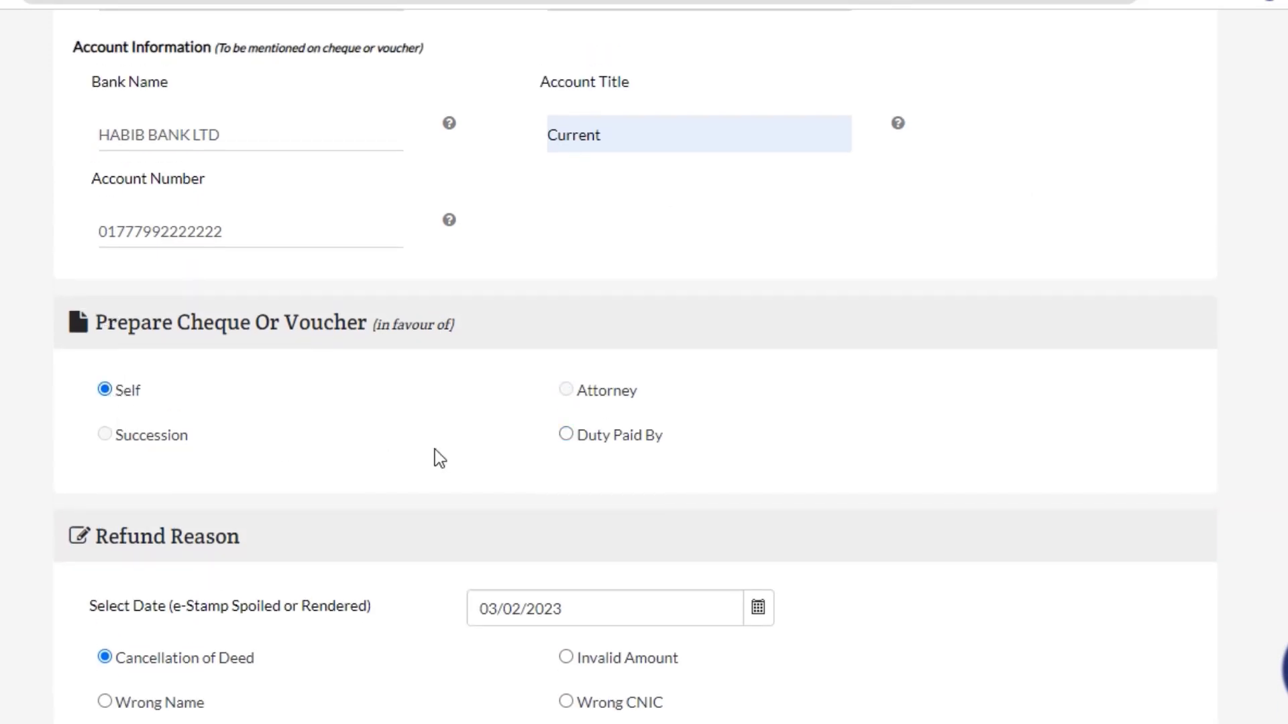
scroll(438, 409, "up", 8)
scroll(438, 409, "down", 5)
scroll(442, 414, "down", 5)
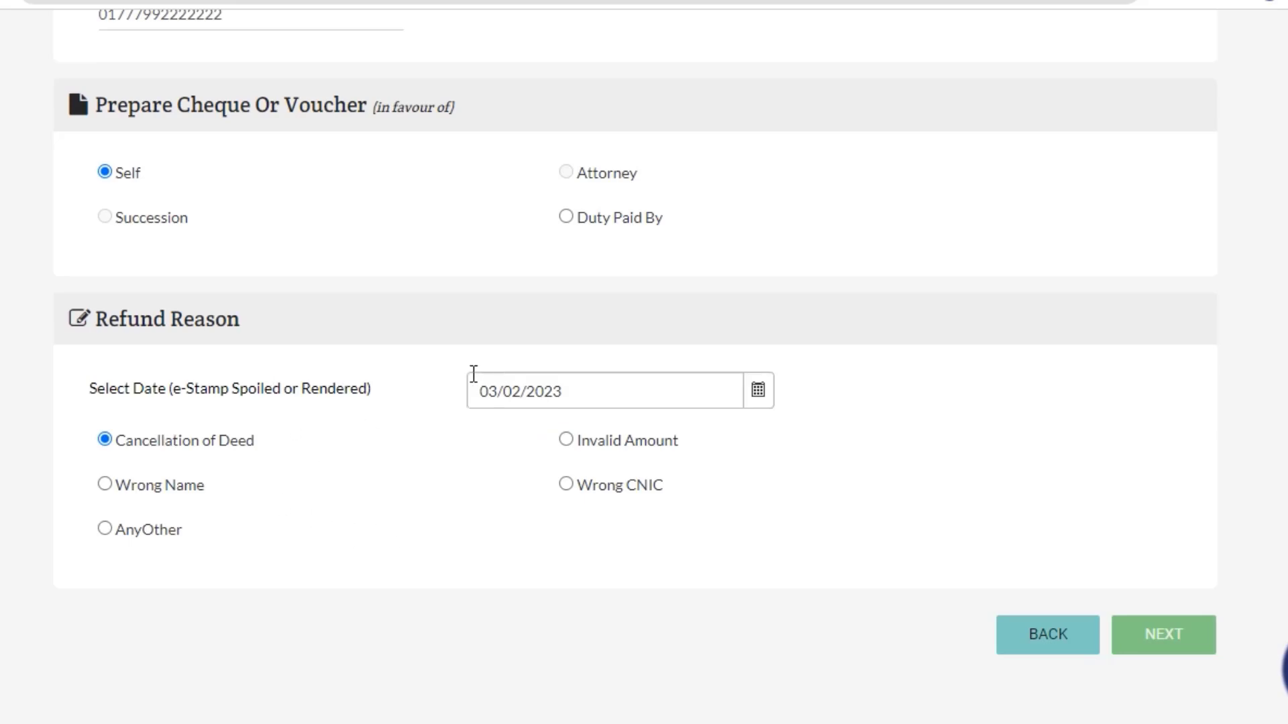
left_click(517, 394)
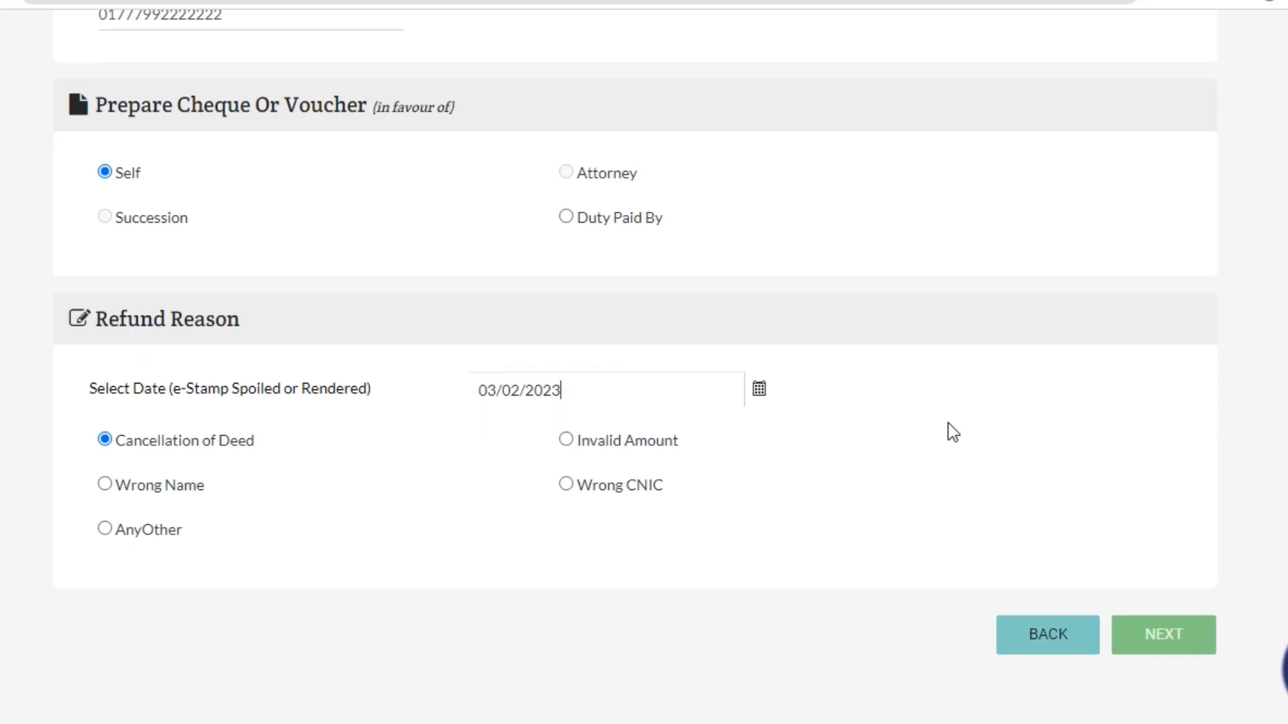
left_click(770, 390)
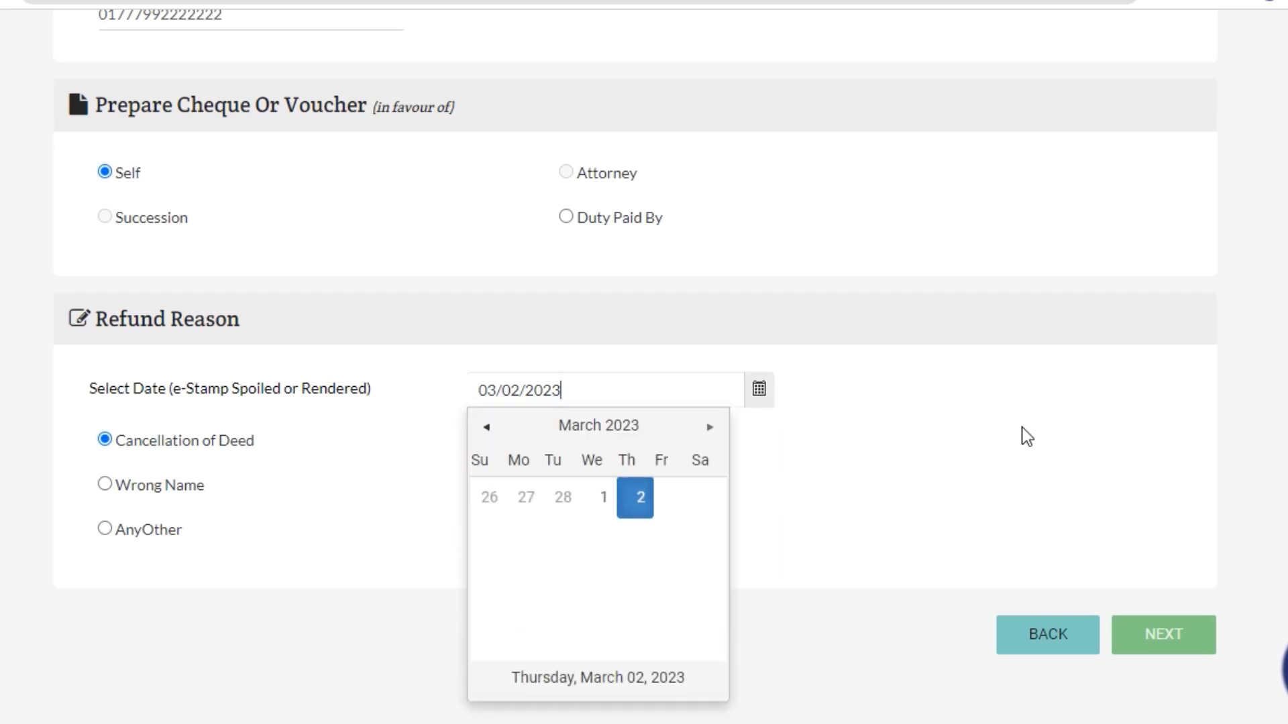
left_click(335, 434)
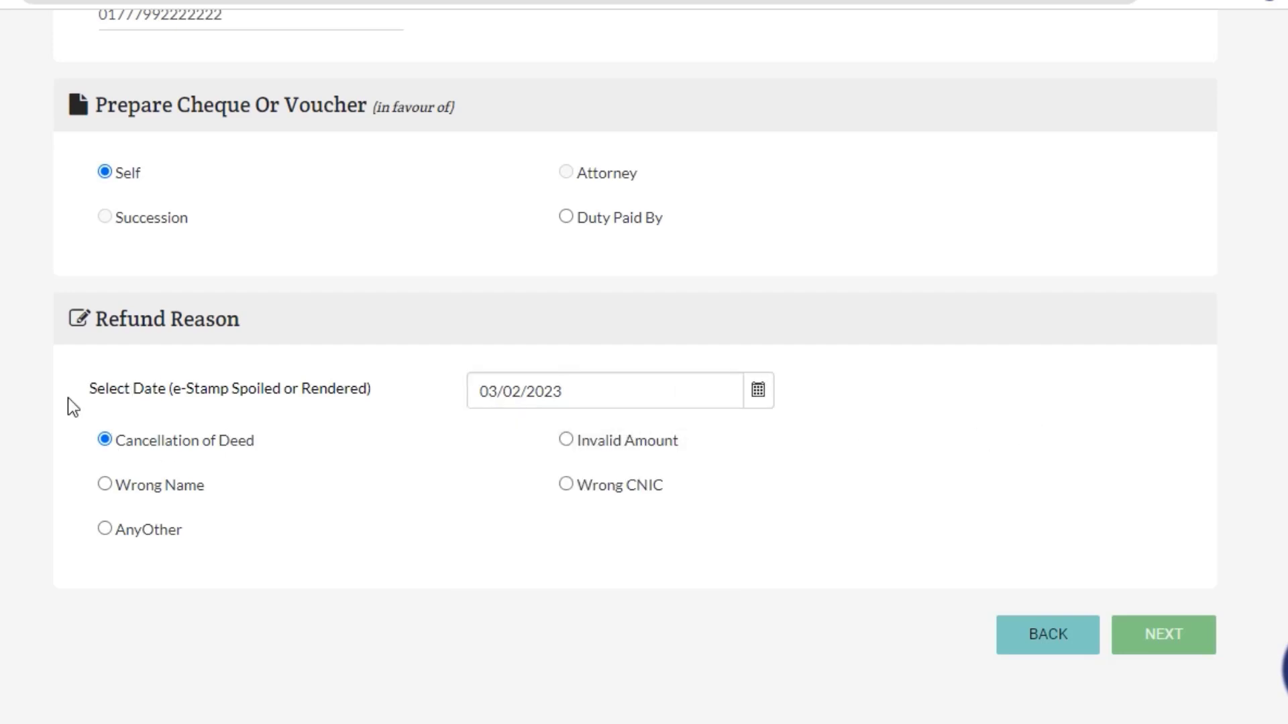
scroll(274, 469, "down", 1)
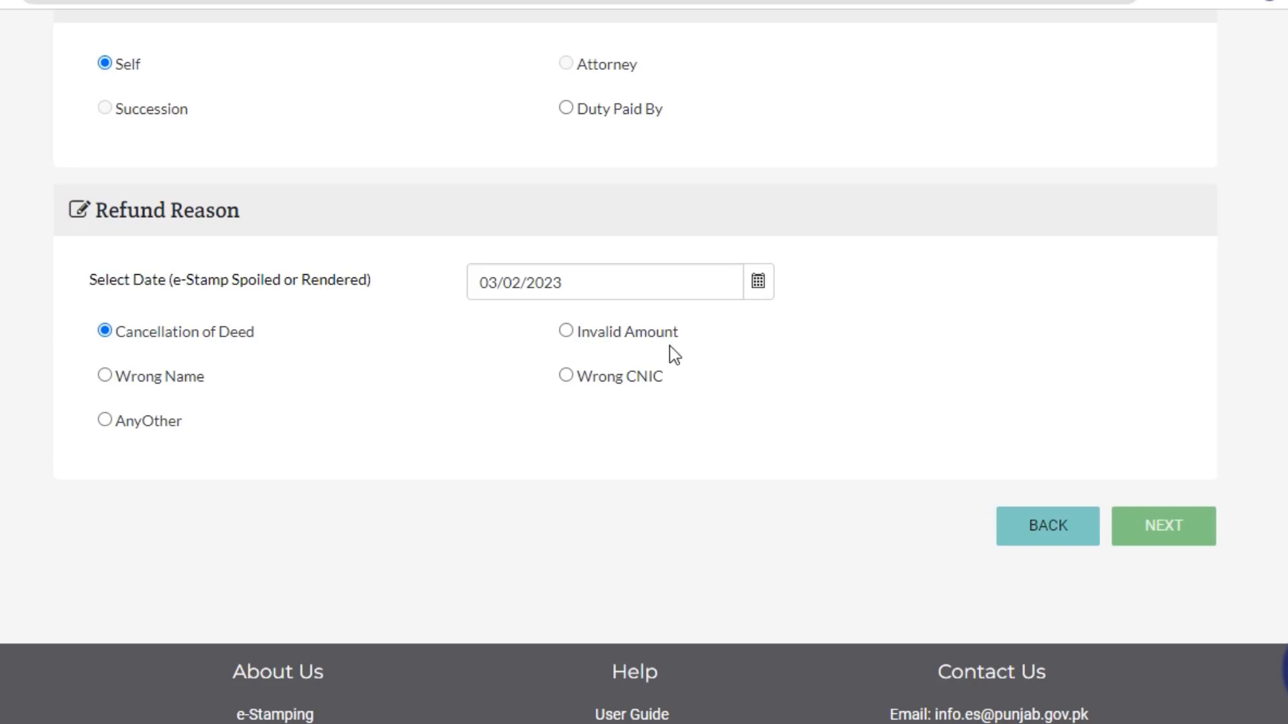
left_click(567, 336)
left_click(105, 377)
left_click(567, 375)
left_click(105, 421)
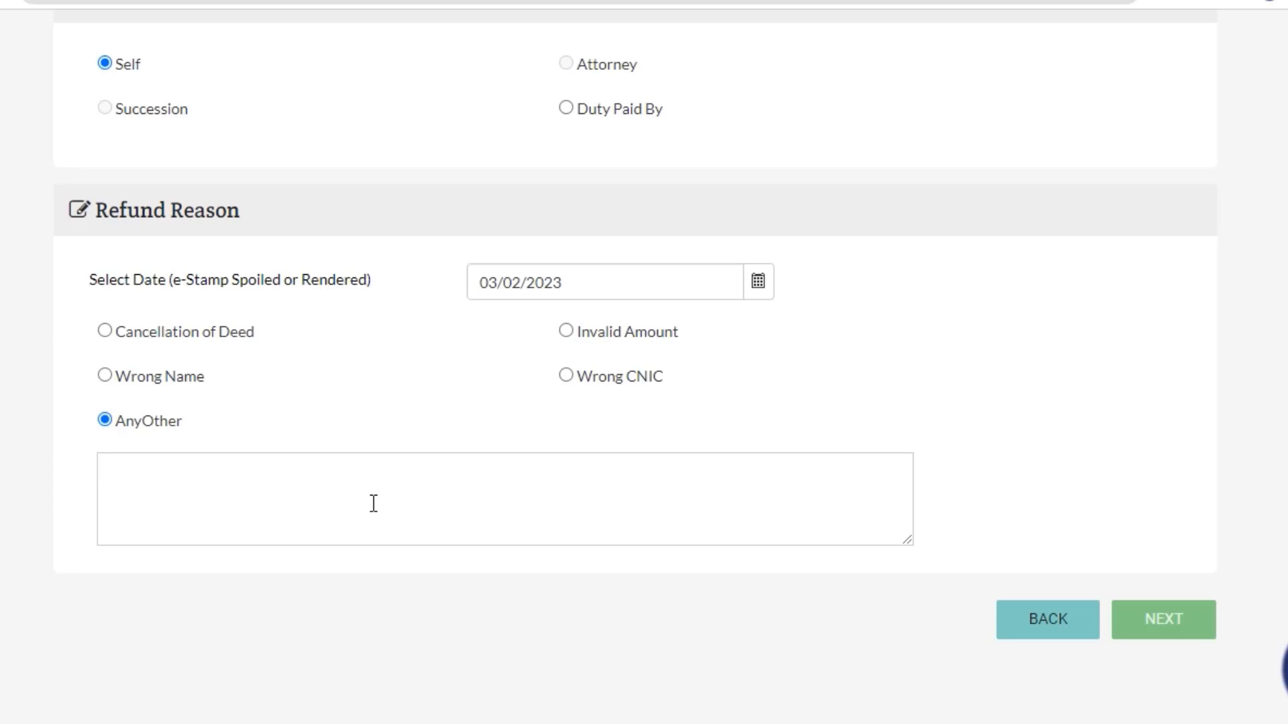
left_click(105, 331)
scroll(1059, 412, "up", 2)
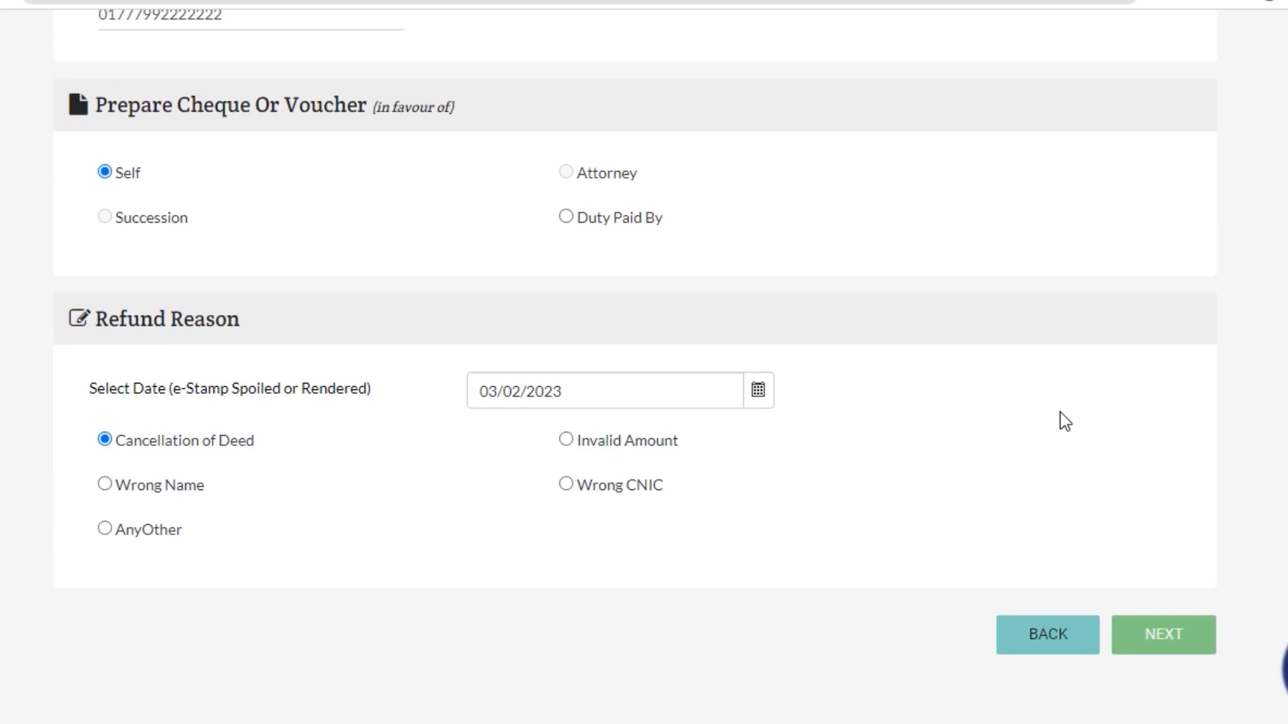
scroll(1060, 412, "up", 8)
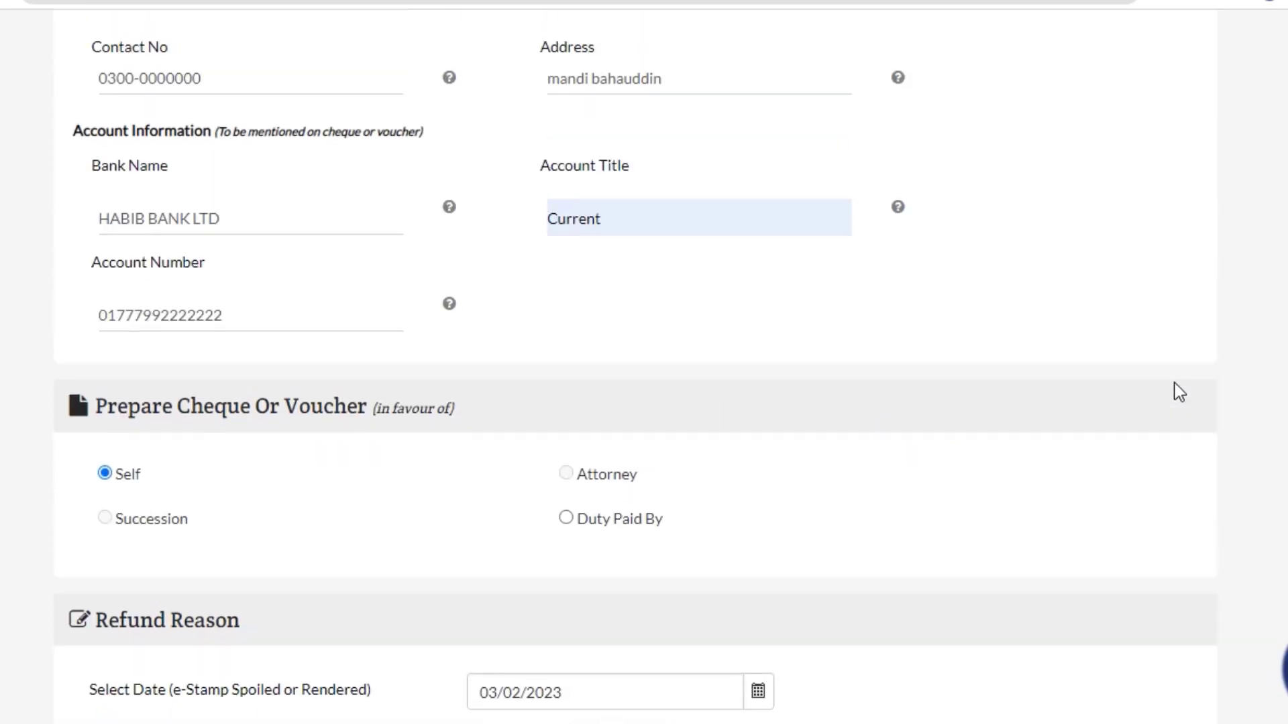
scroll(1180, 369, "down", 8)
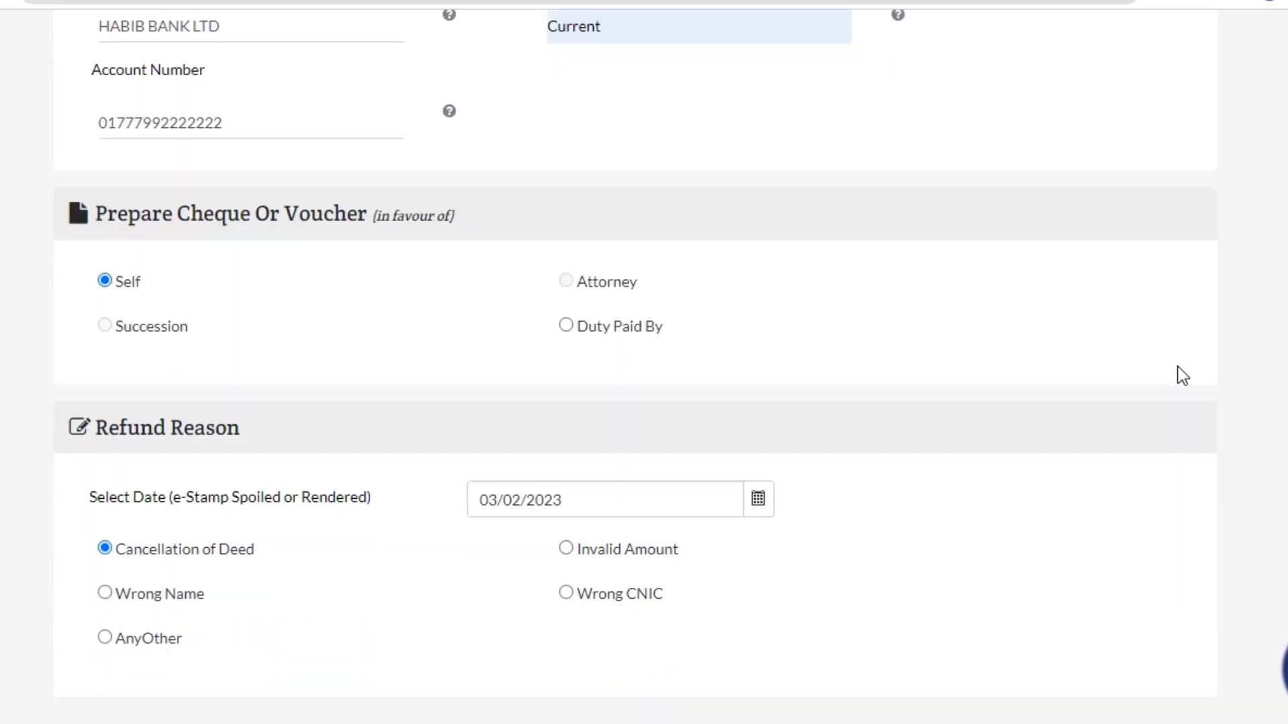
scroll(1180, 362, "up", 3)
scroll(1179, 364, "down", 3)
scroll(216, 557, "down", 2)
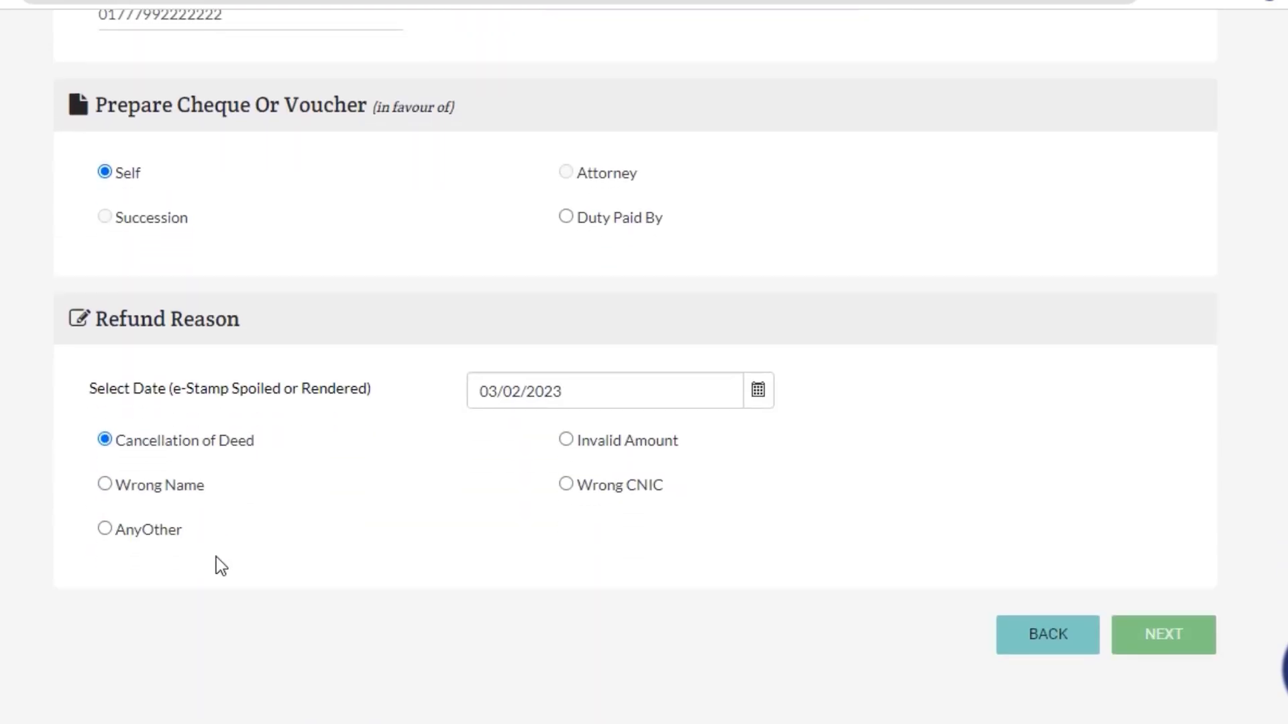
Advance to the review page and look over the duty, applicant and deed details.
left_click(1186, 637)
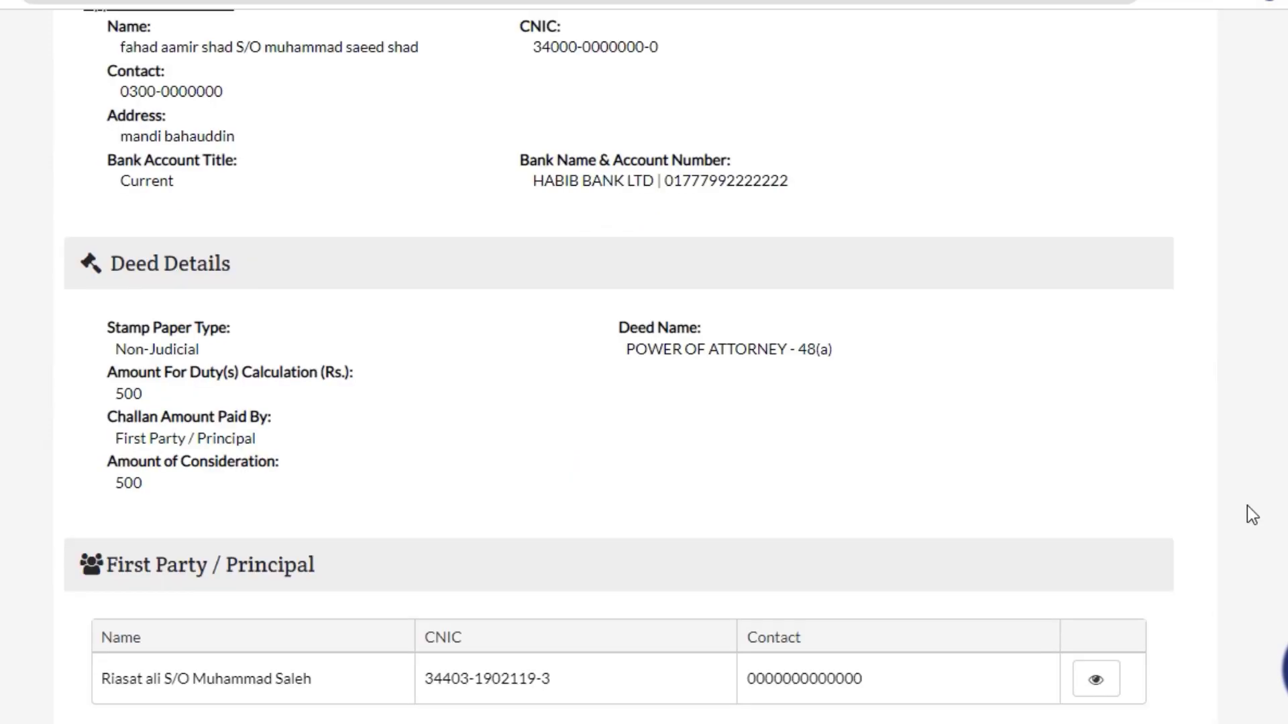
scroll(963, 448, "up", 12)
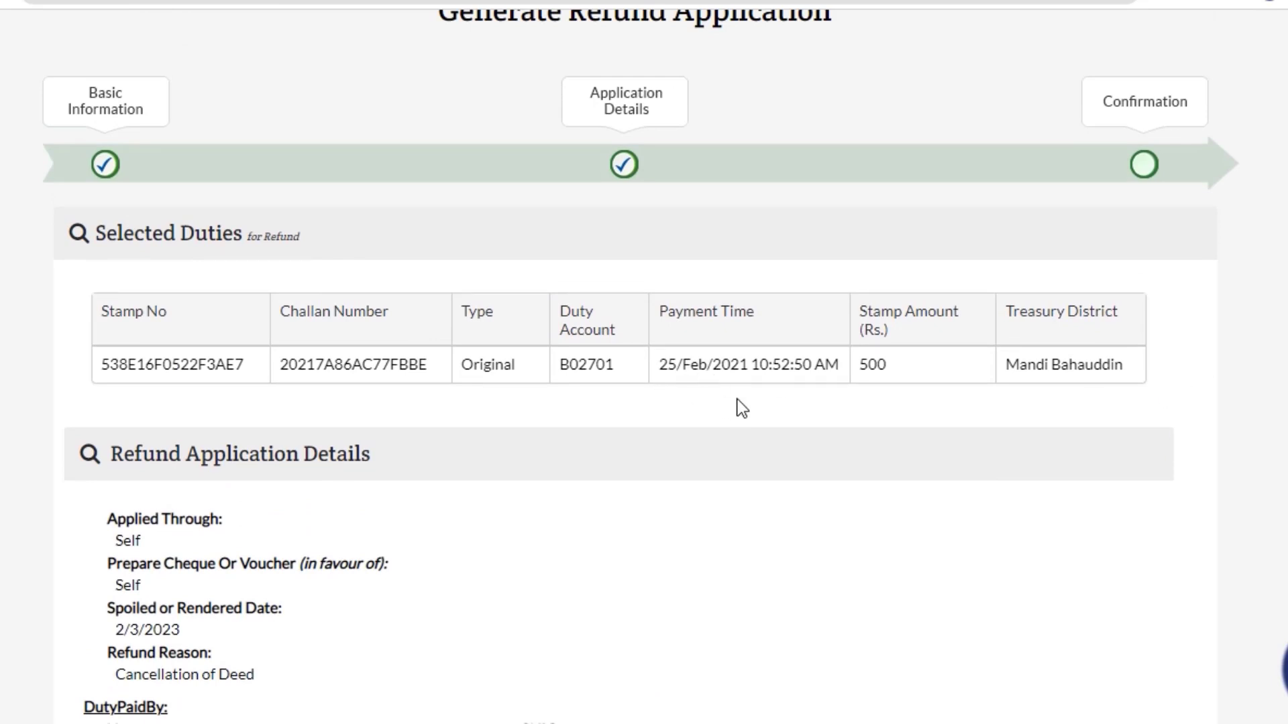
scroll(704, 405, "down", 3)
scroll(703, 402, "down", 20)
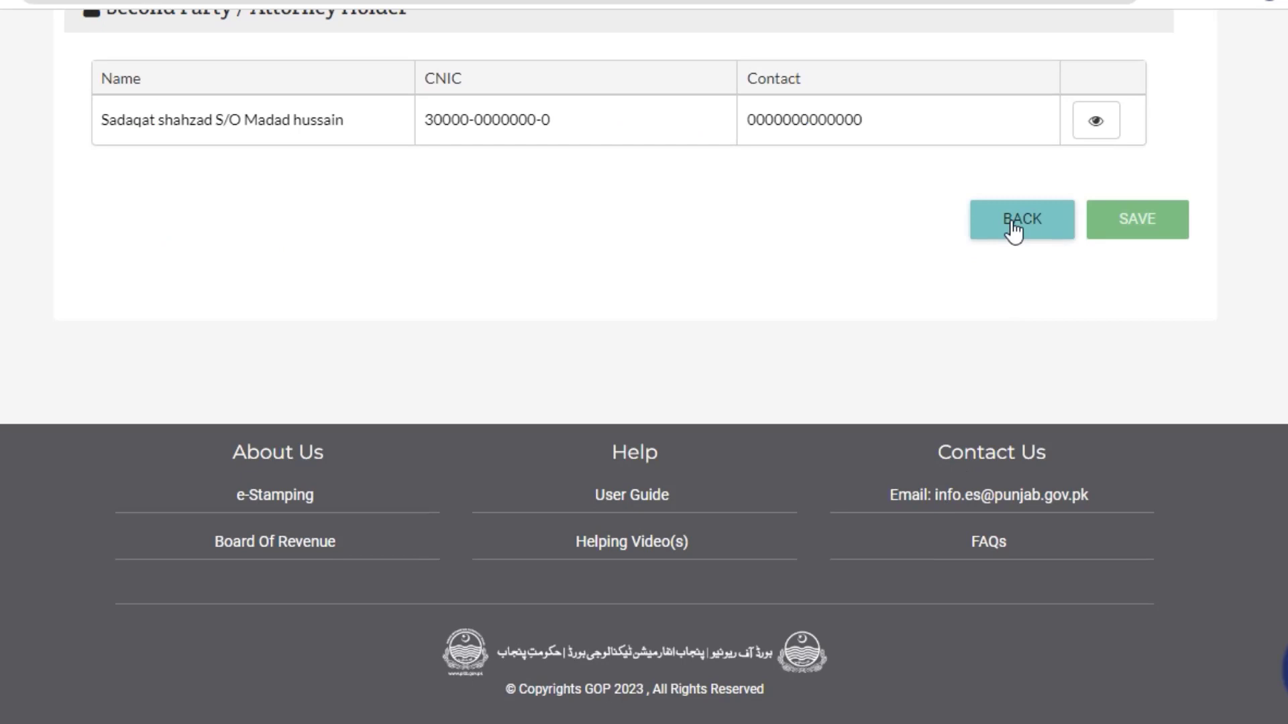
Go back to the refund reason step, return to the review page, and attempt SAVE.
left_click(1013, 228)
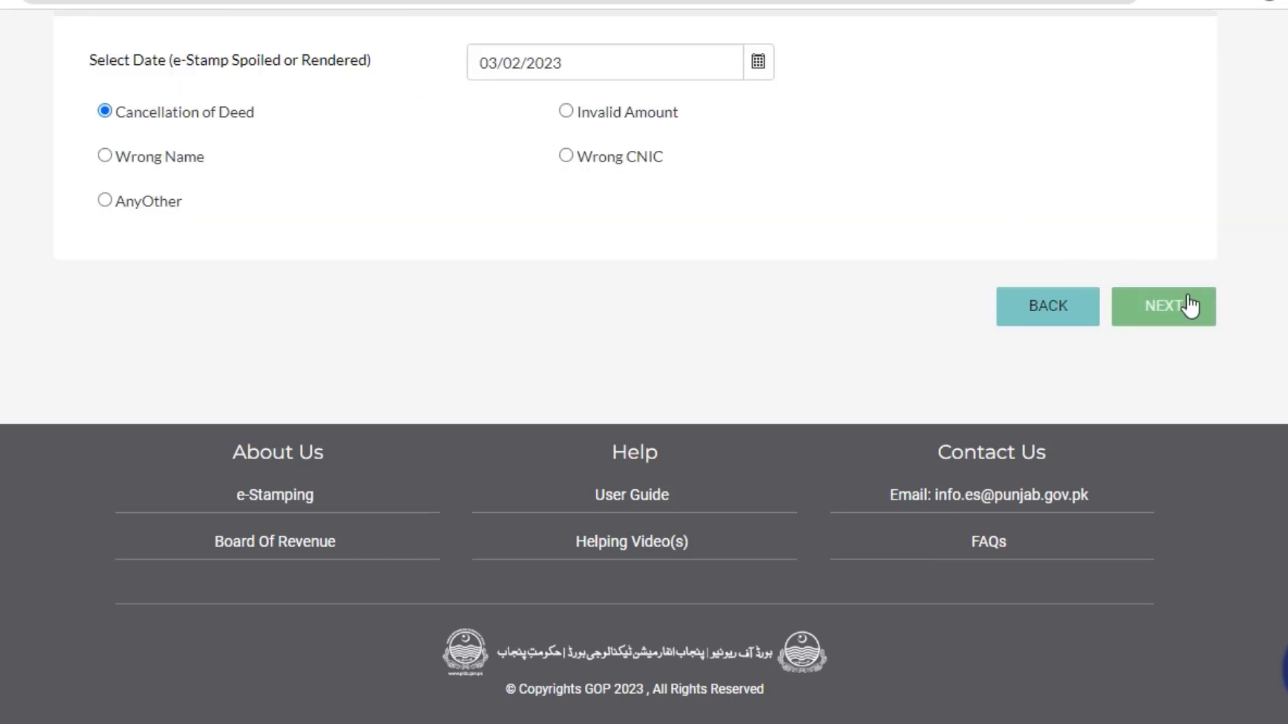
left_click(1139, 305)
scroll(646, 300, "down", 4)
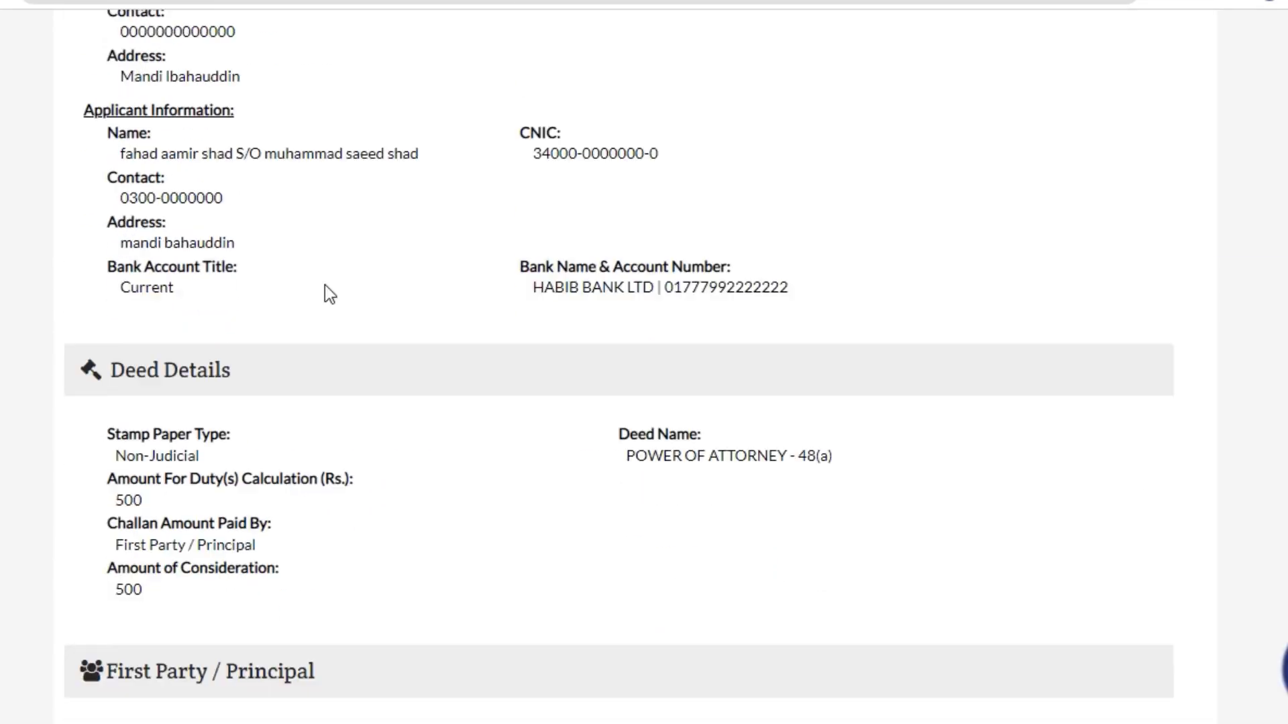
scroll(135, 262, "up", 5)
scroll(144, 262, "down", 5)
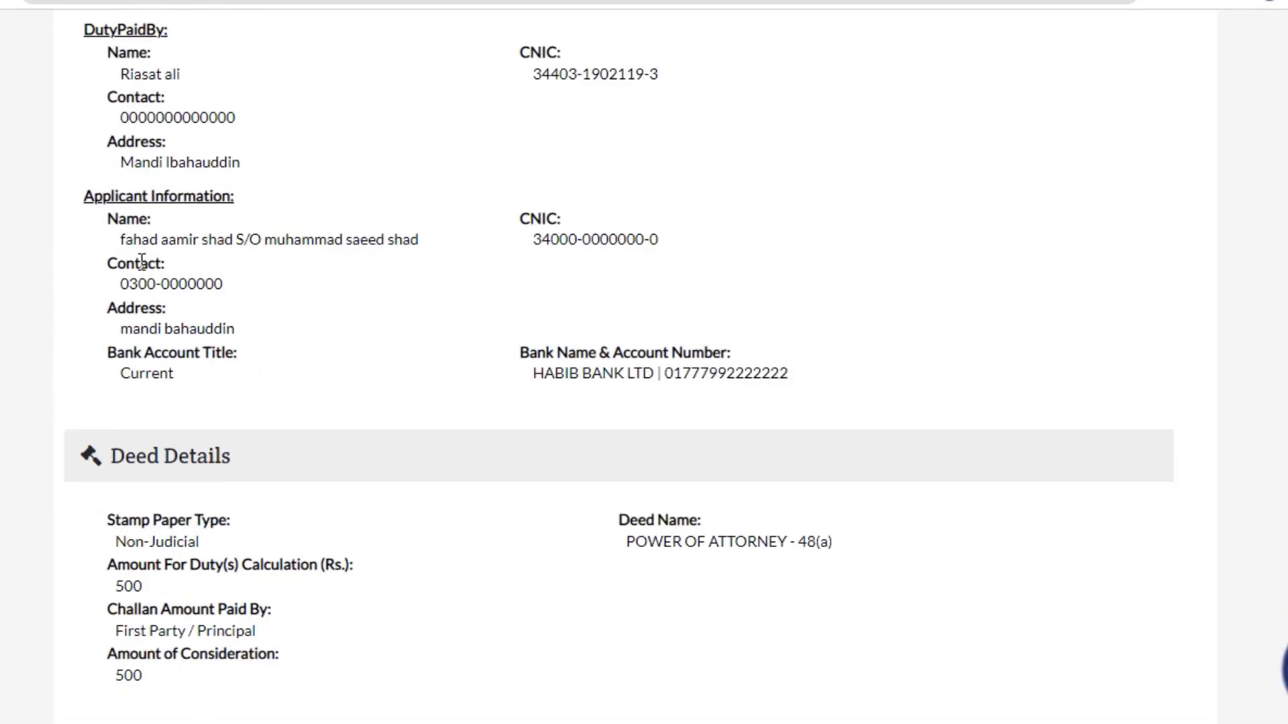
scroll(127, 479, "down", 10)
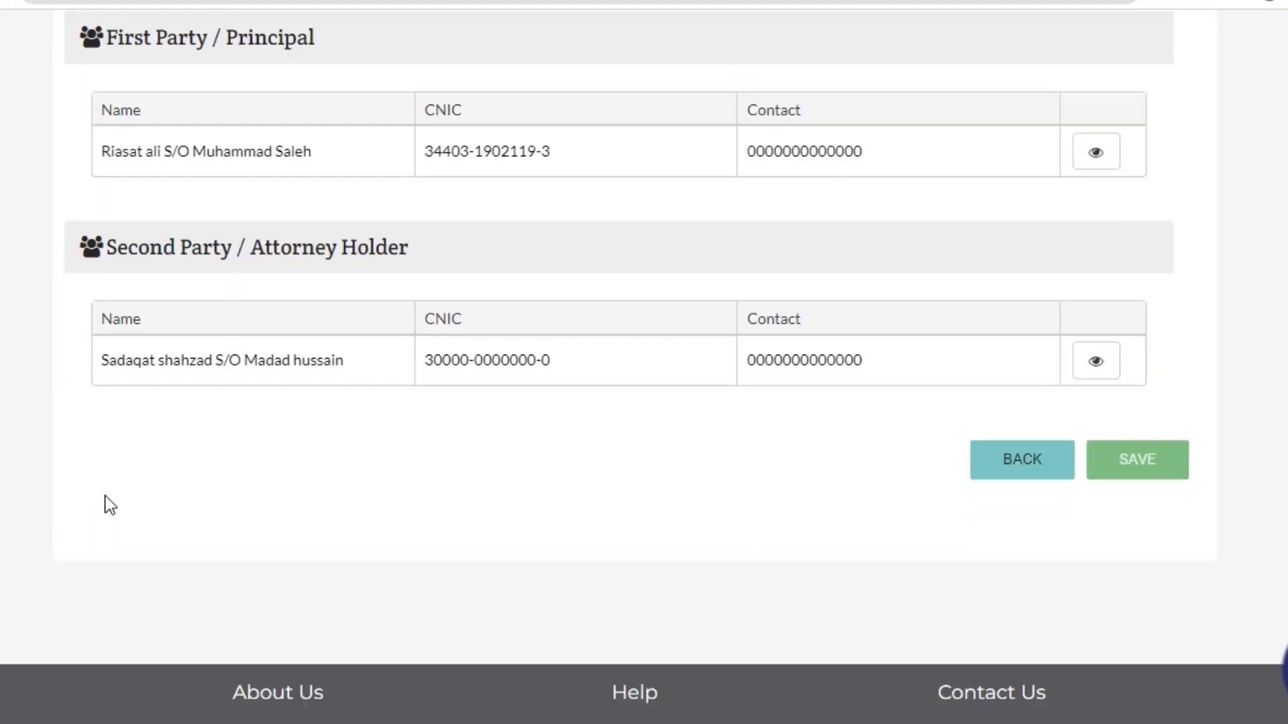
left_click(1131, 444)
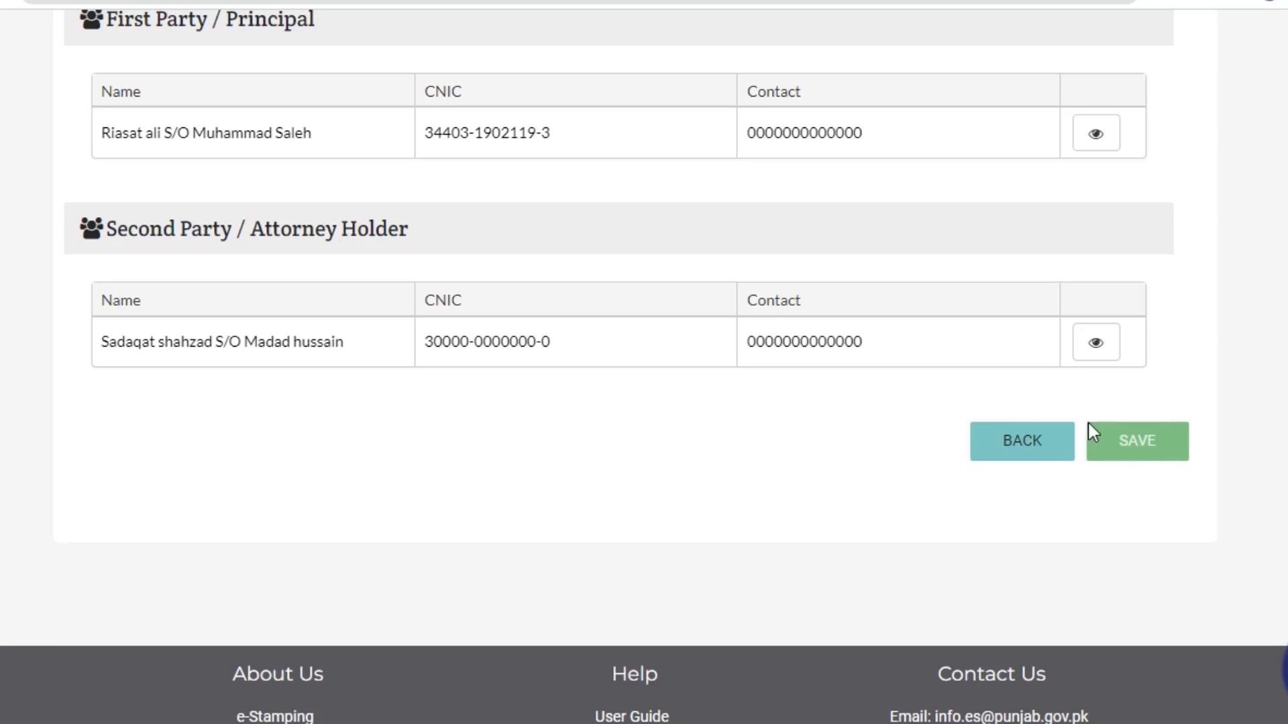
Save the application, note its Mandi Bahauddin application number, and download all printable applications.
left_click(1141, 441)
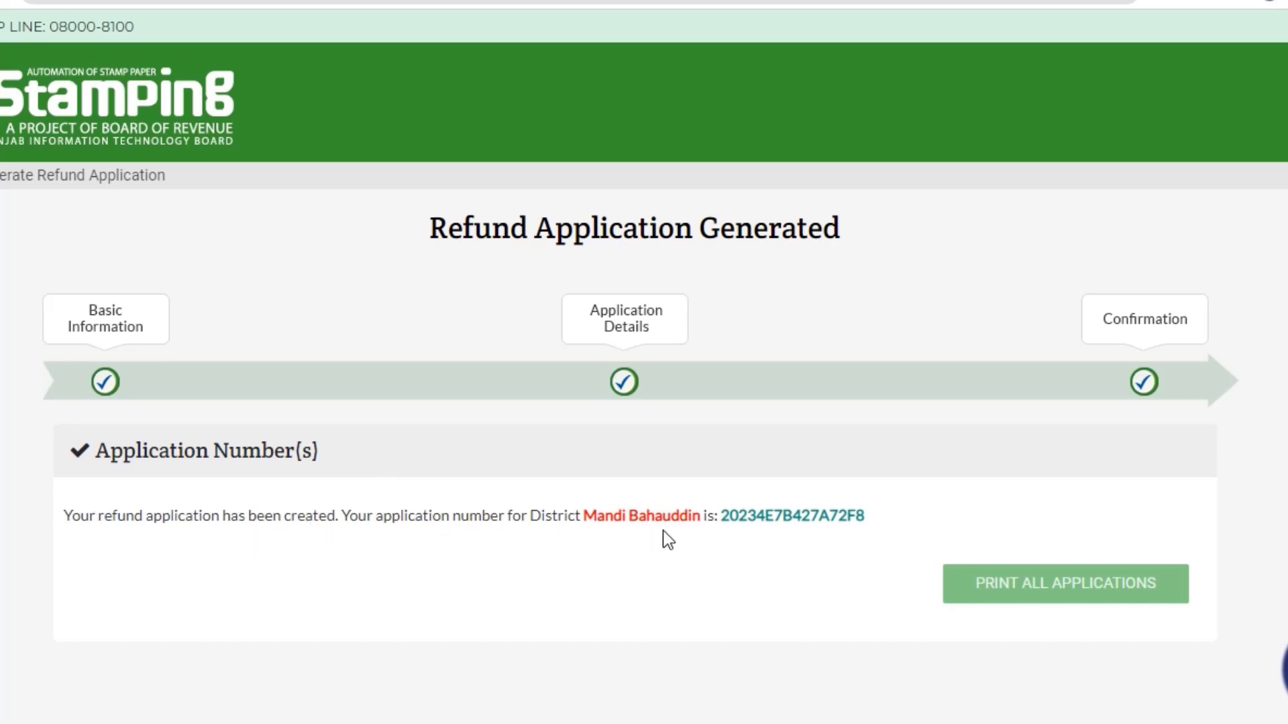
left_click_drag(341, 518, 862, 518)
left_click(934, 517)
left_click(1068, 587)
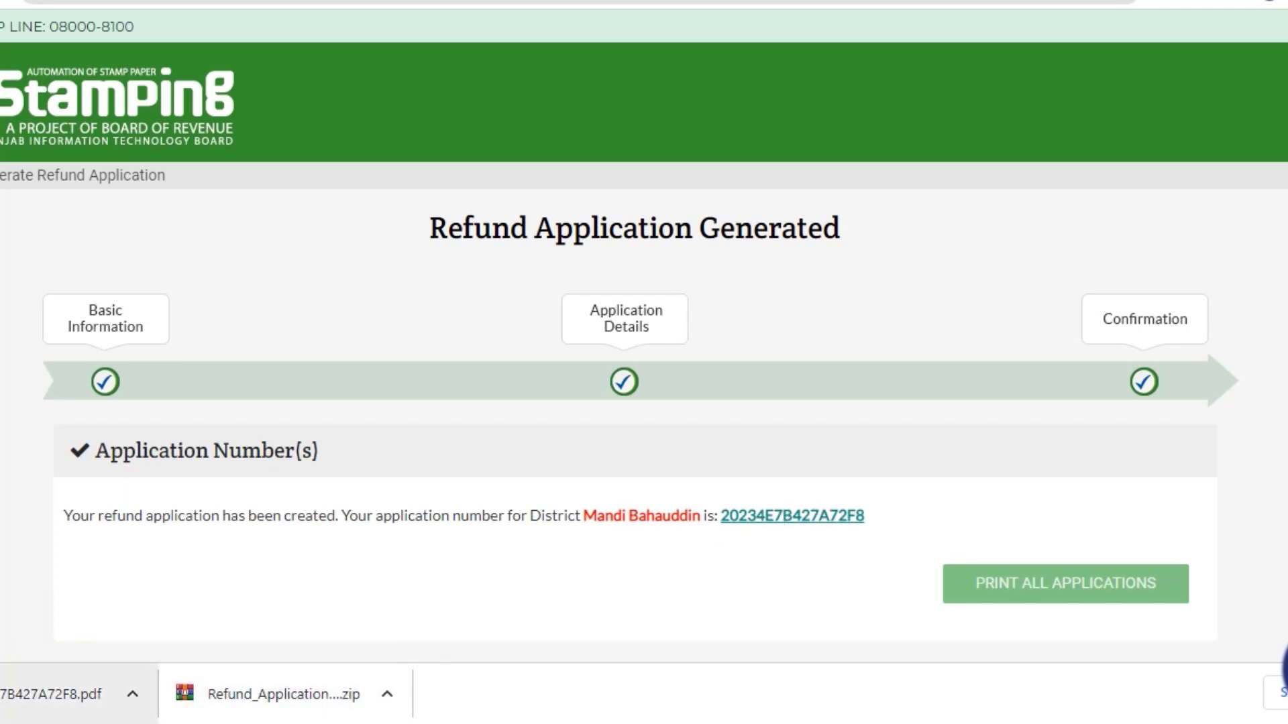
left_click(60, 695)
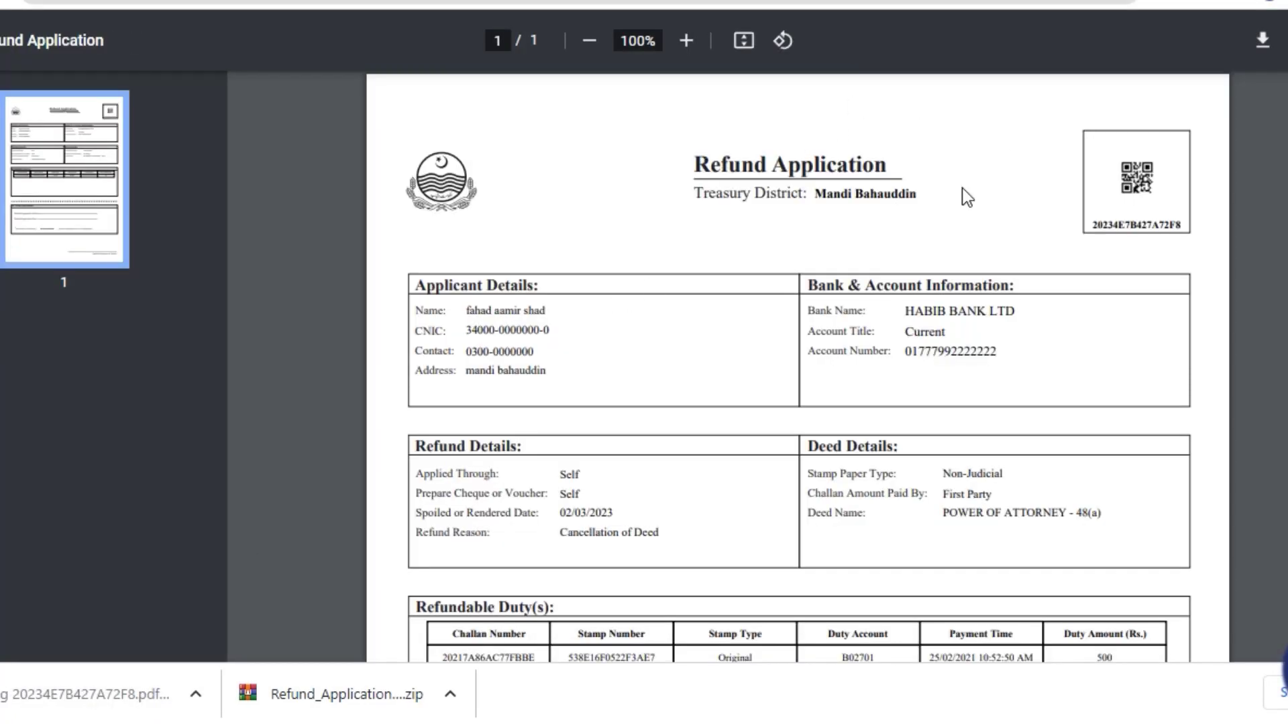
scroll(963, 189, "up", 3, "ctrl")
scroll(963, 189, "down", 2, "ctrl")
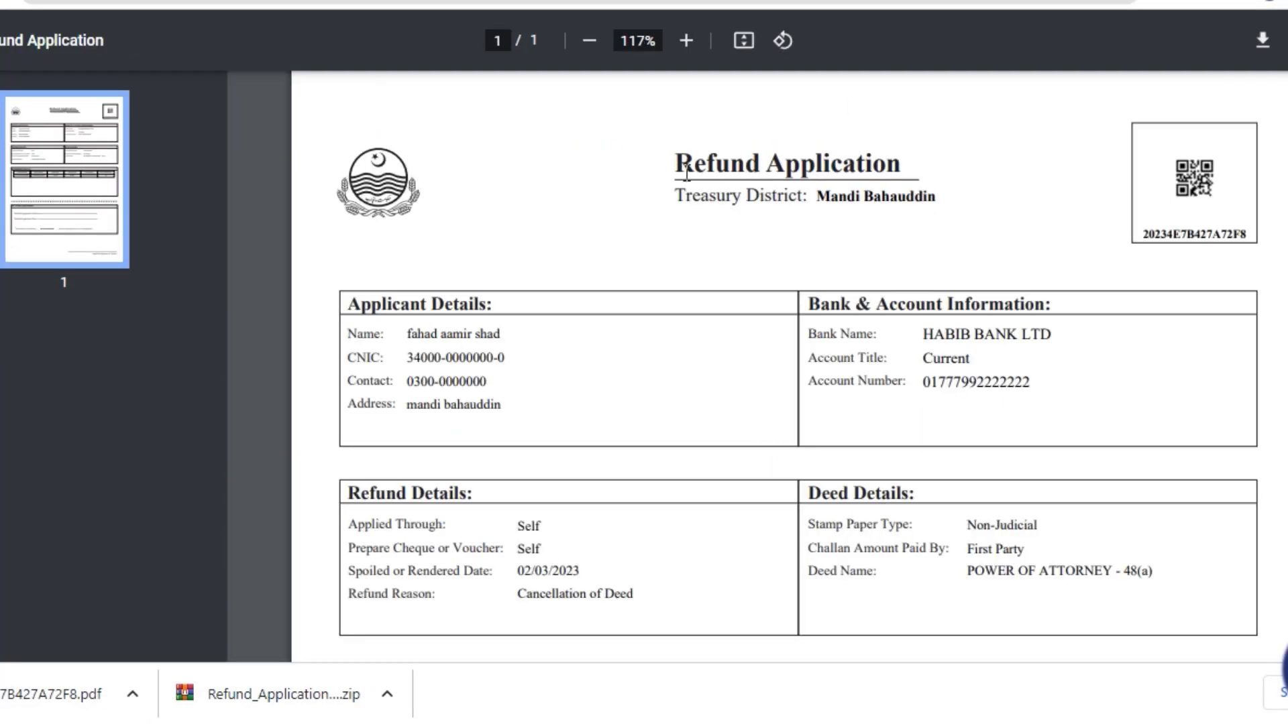
left_click_drag(678, 166, 1173, 402)
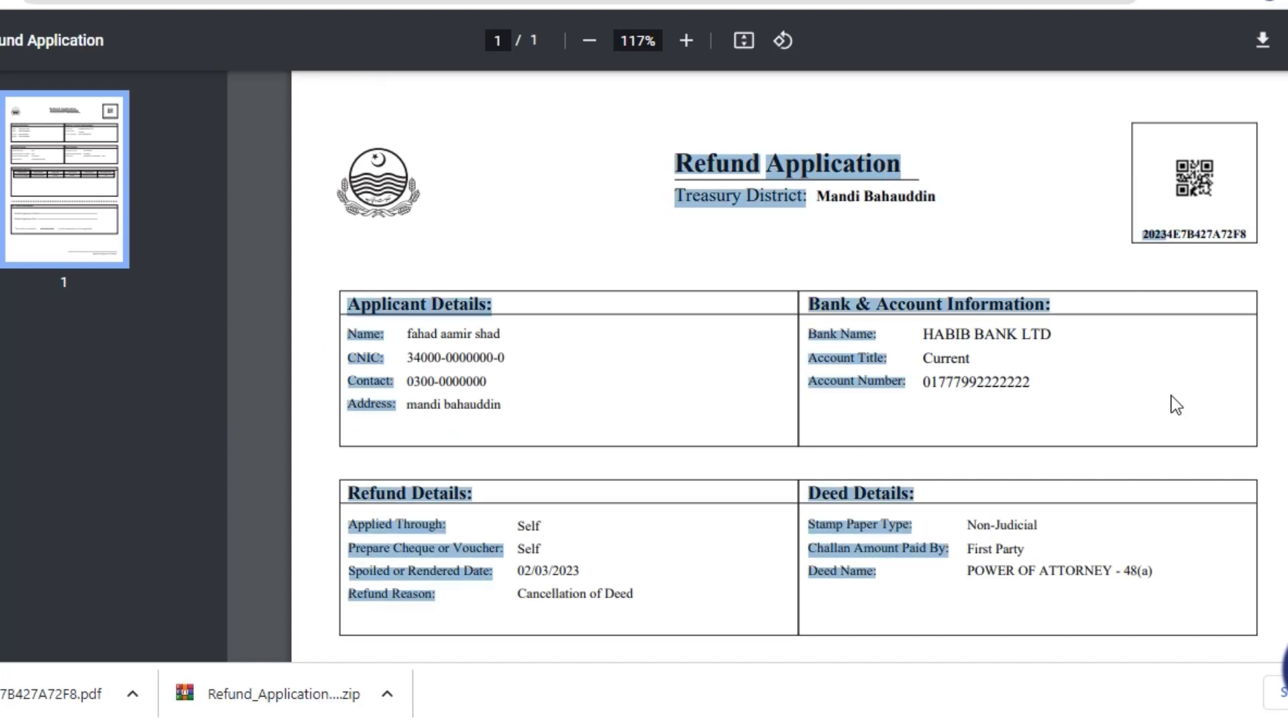
left_click(1173, 403)
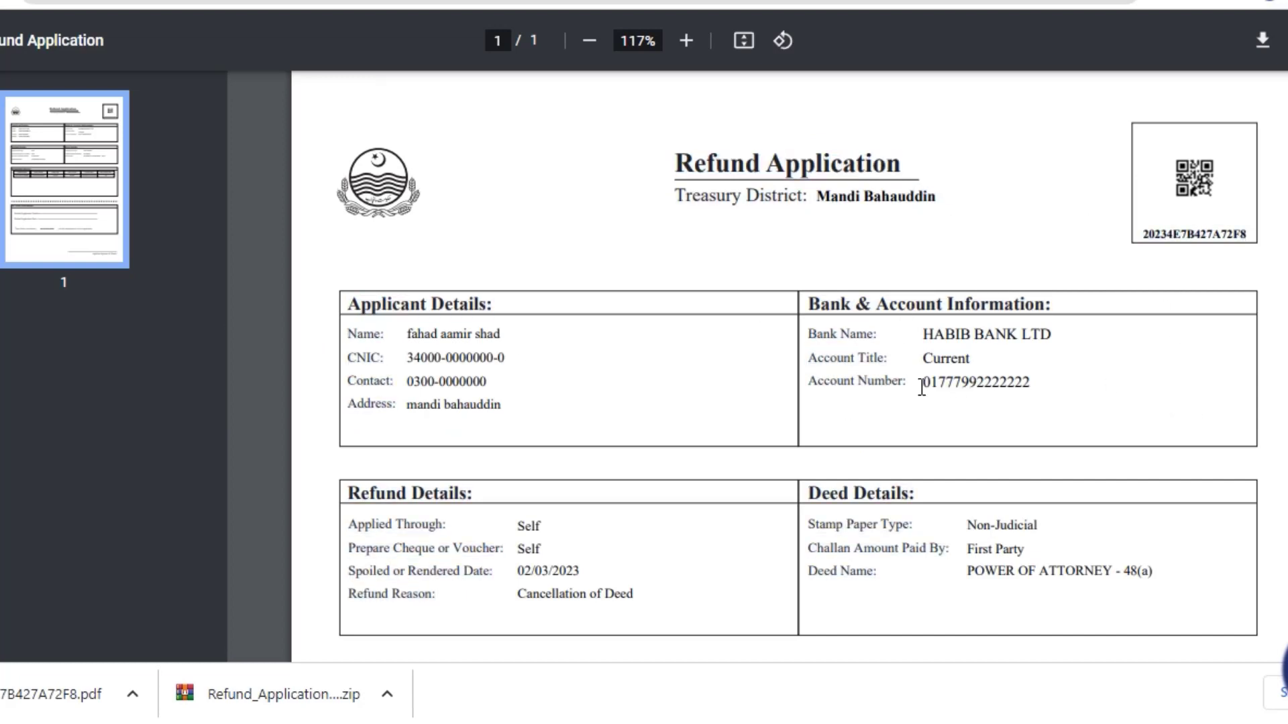
left_click_drag(923, 382, 923, 385)
key("ctrl+w")
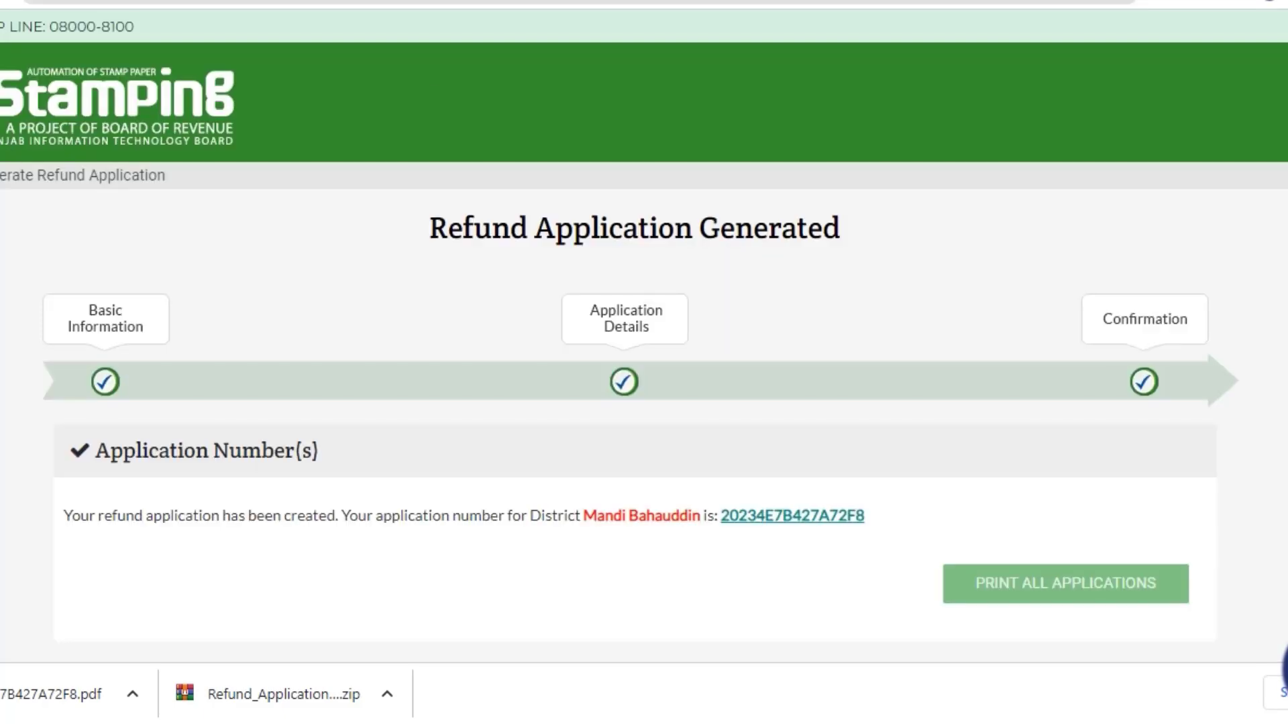
From the home page, begin Generate Refund Application and accept the disclaimer.
left_click(558, 307)
scroll(584, 311, "down", 7)
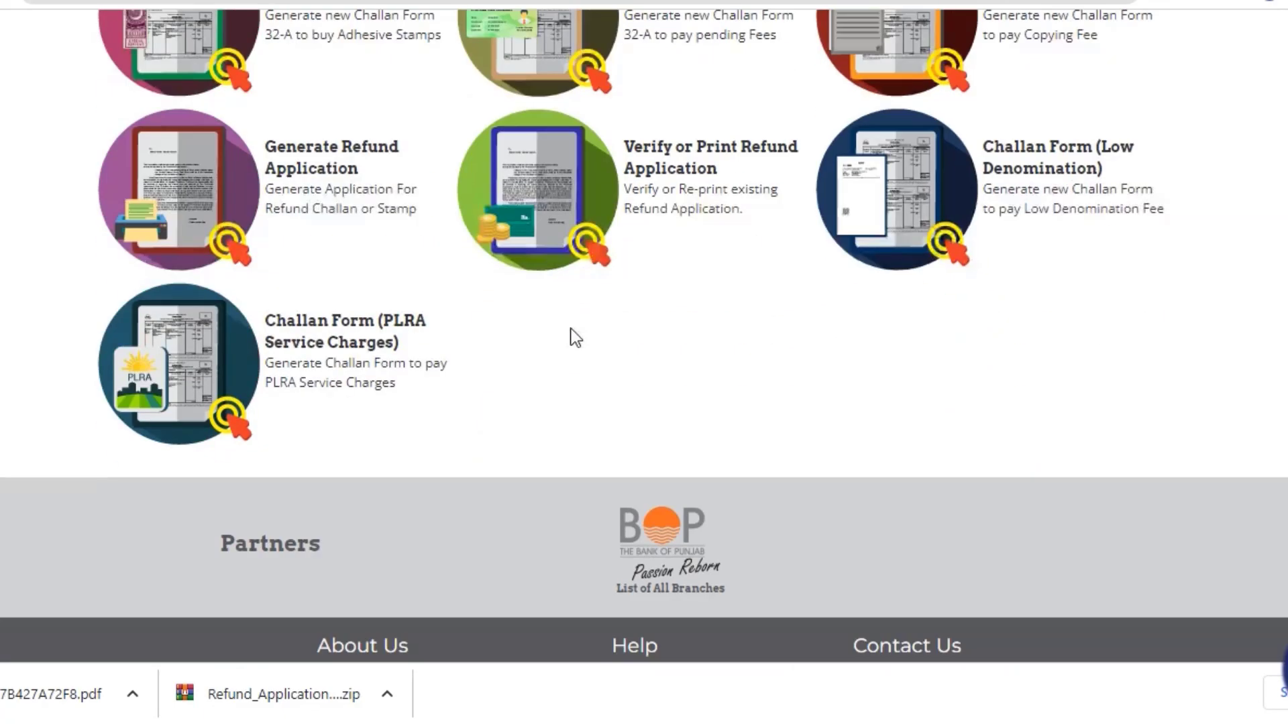
left_click(321, 160)
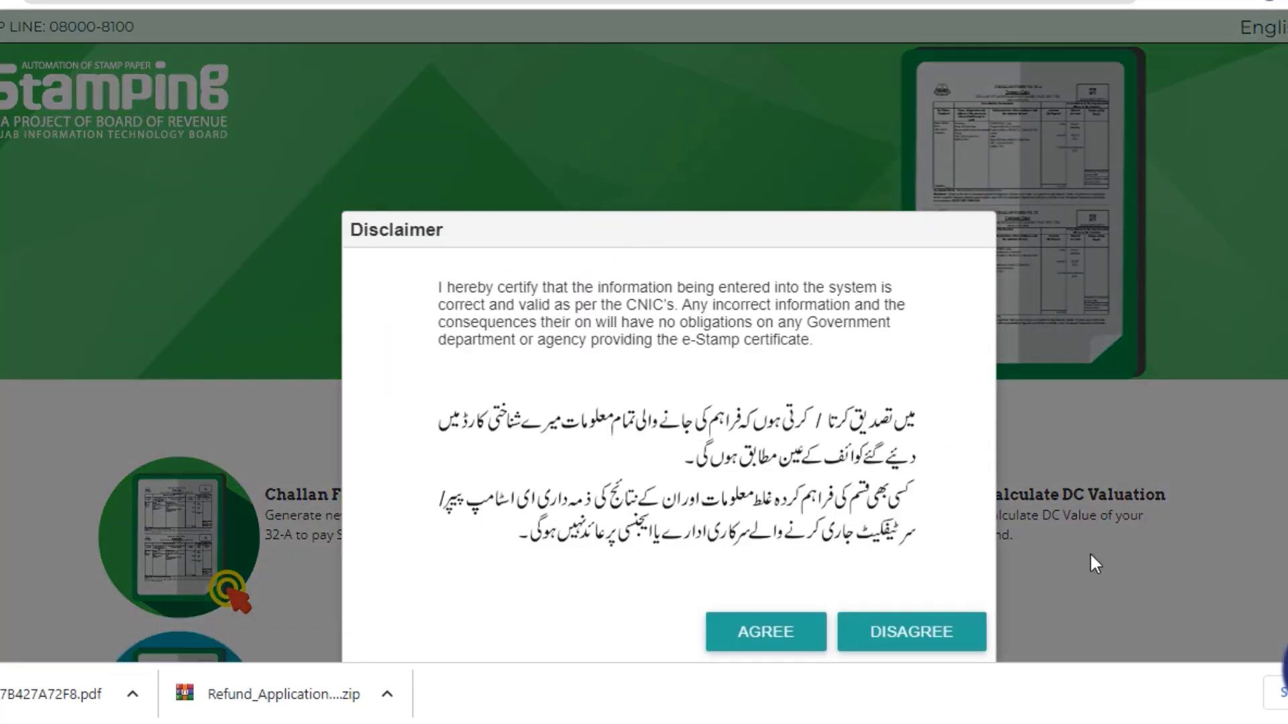
left_click(785, 634)
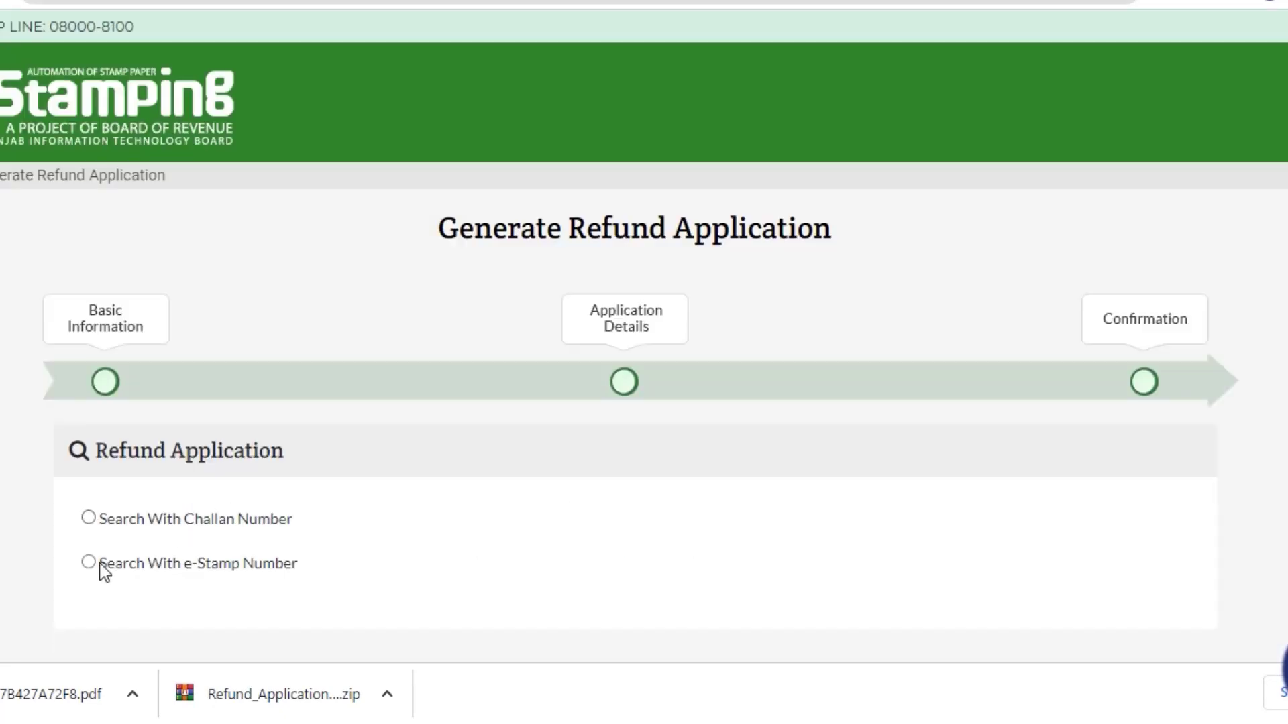
Search the stamp details by pasting the e-Stamp number under Search With e-Stamp Number.
left_click(100, 565)
scroll(244, 473, "down", 3)
left_click(184, 426)
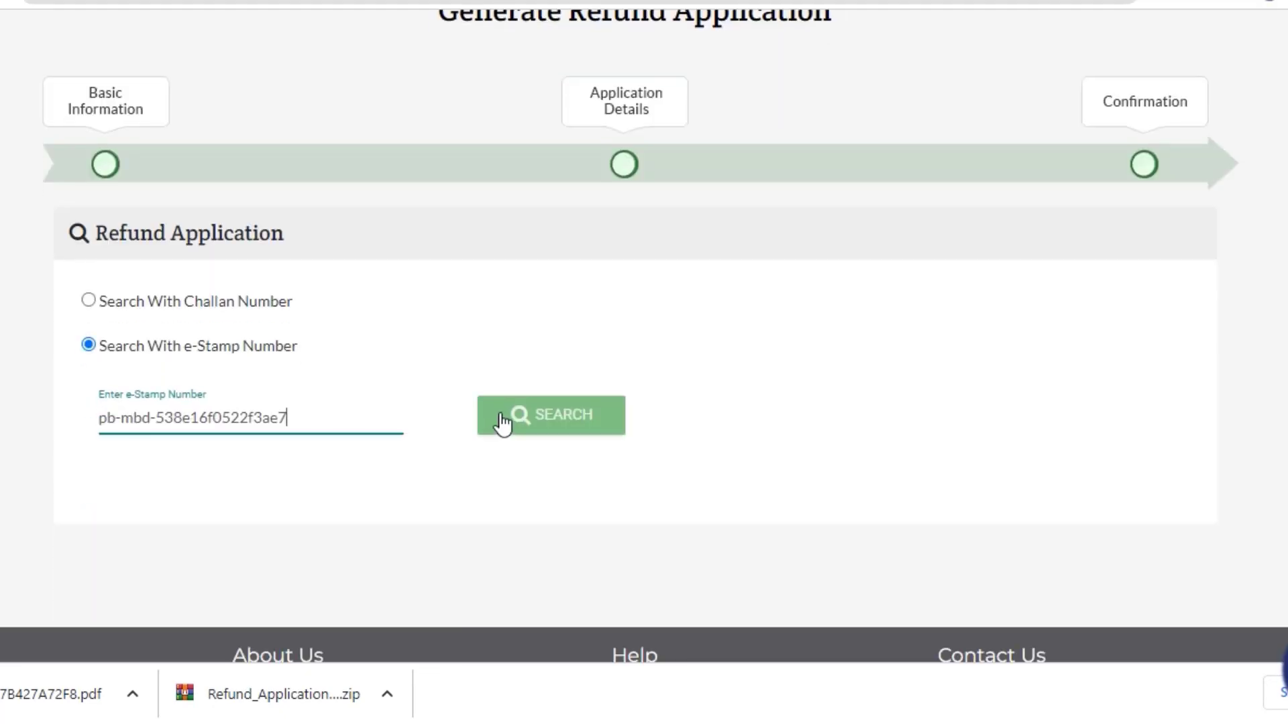
left_click(509, 416)
scroll(1053, 429, "down", 8)
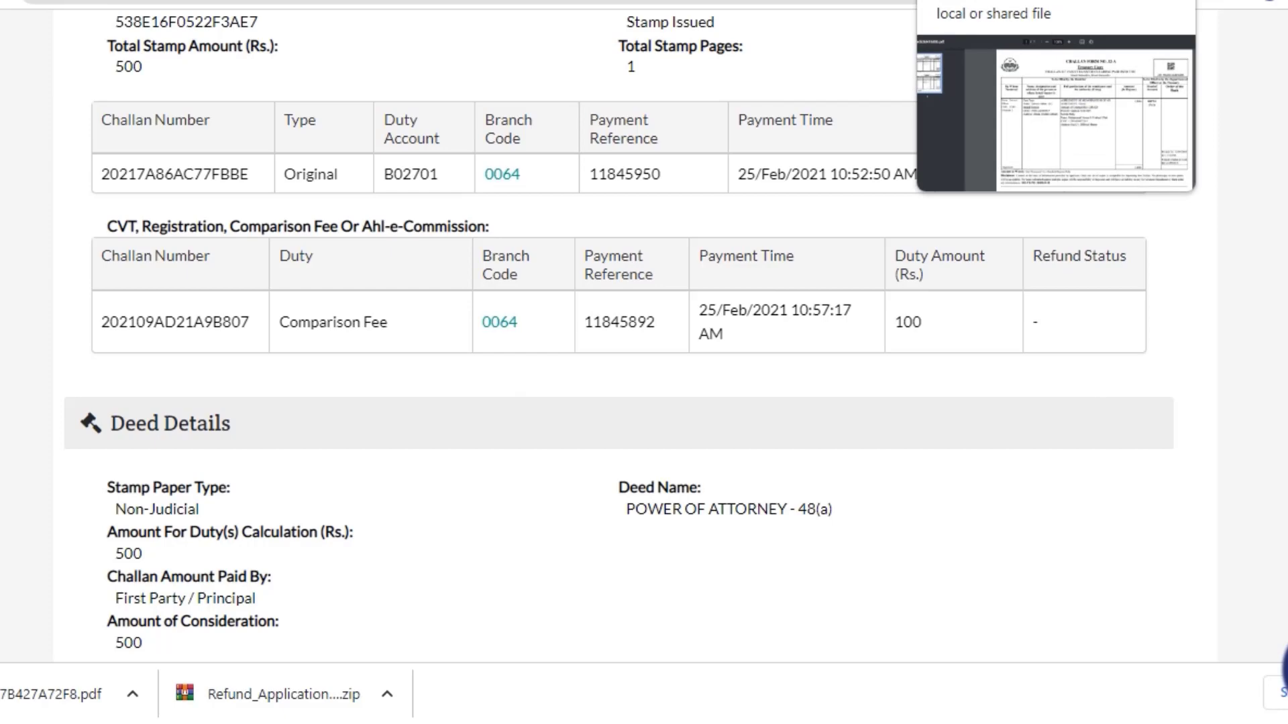
scroll(1159, 416, "up", 5)
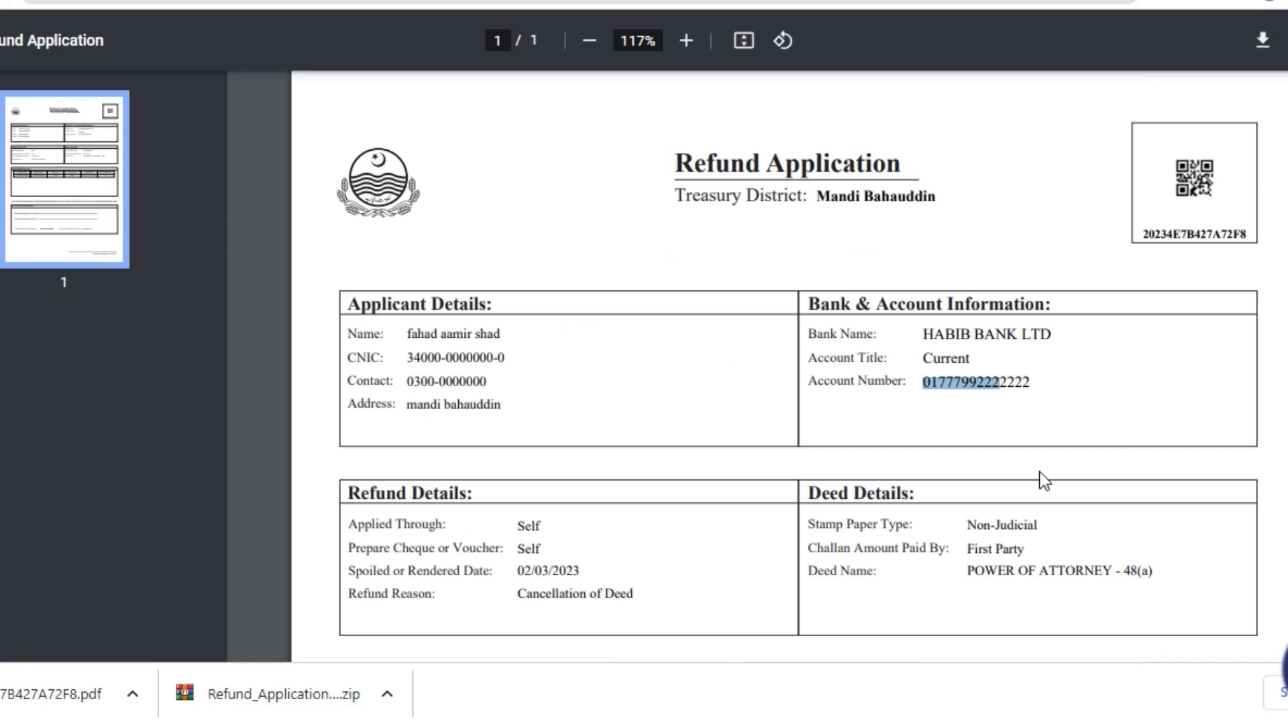
In the Refund Application PDF, review the DC Office Information section.
left_click(1040, 482)
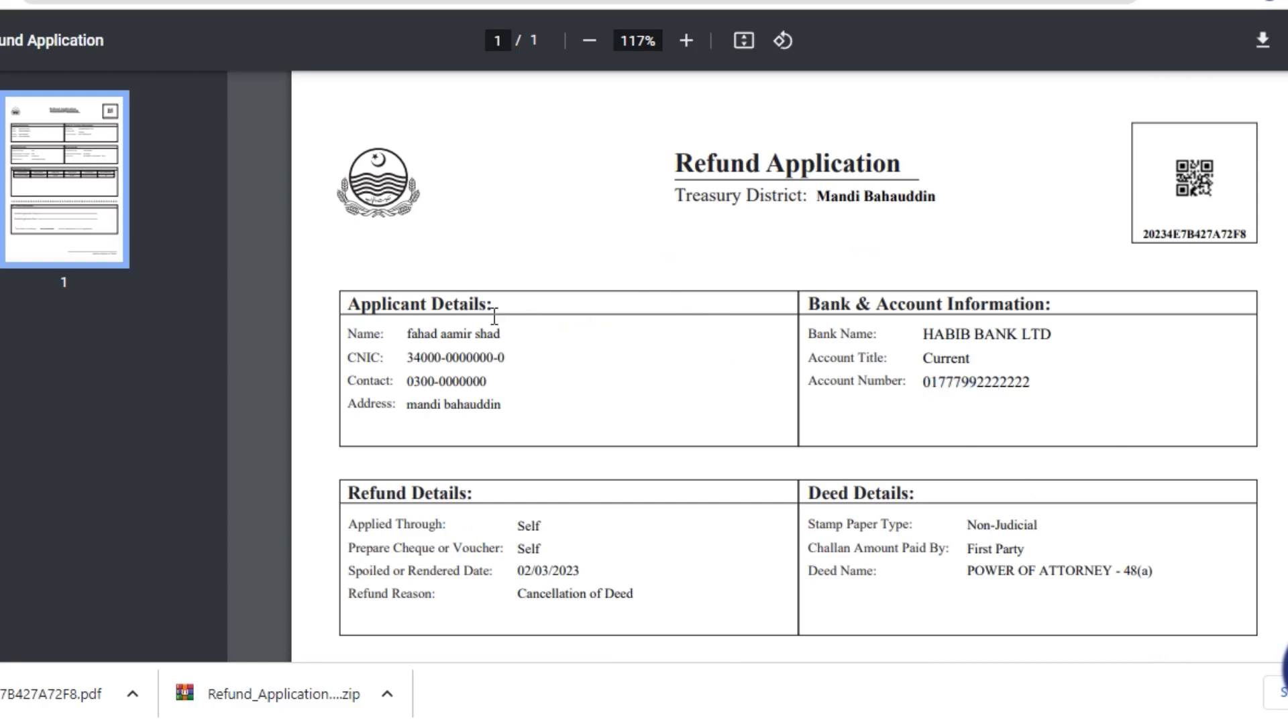
scroll(1081, 289, "down", 2)
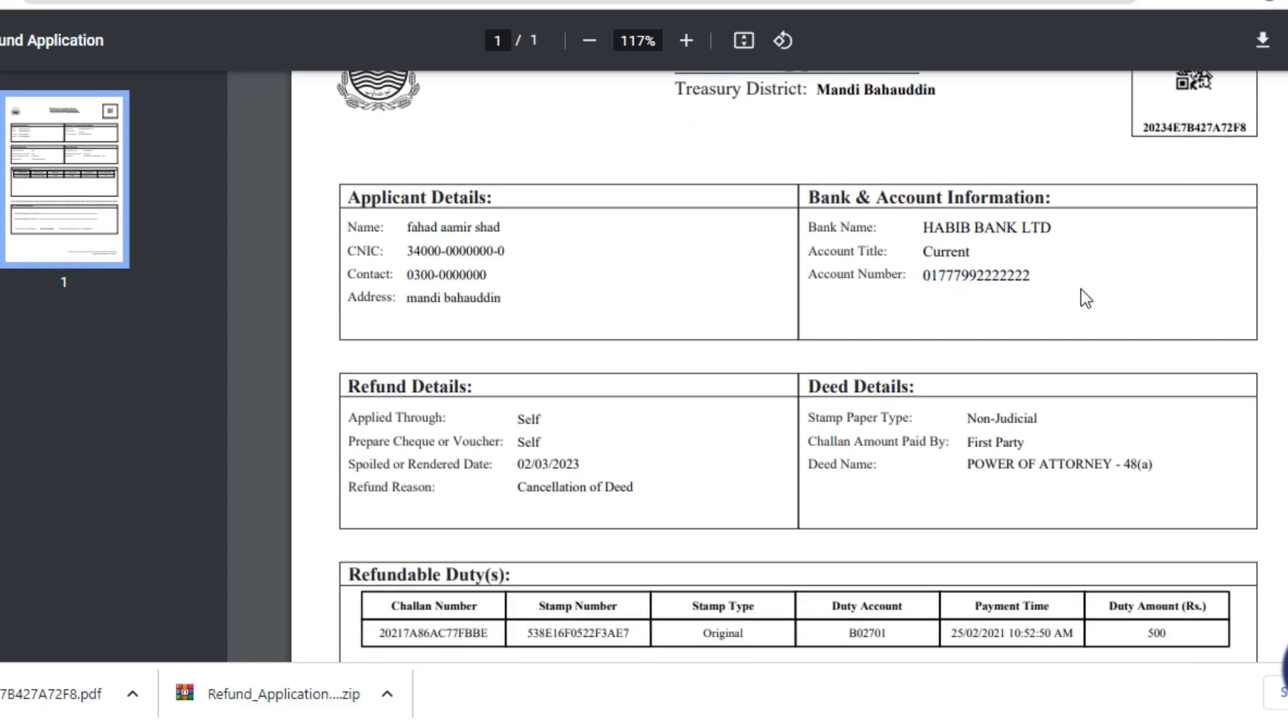
scroll(1077, 291, "down", 7)
scroll(838, 352, "up", 5)
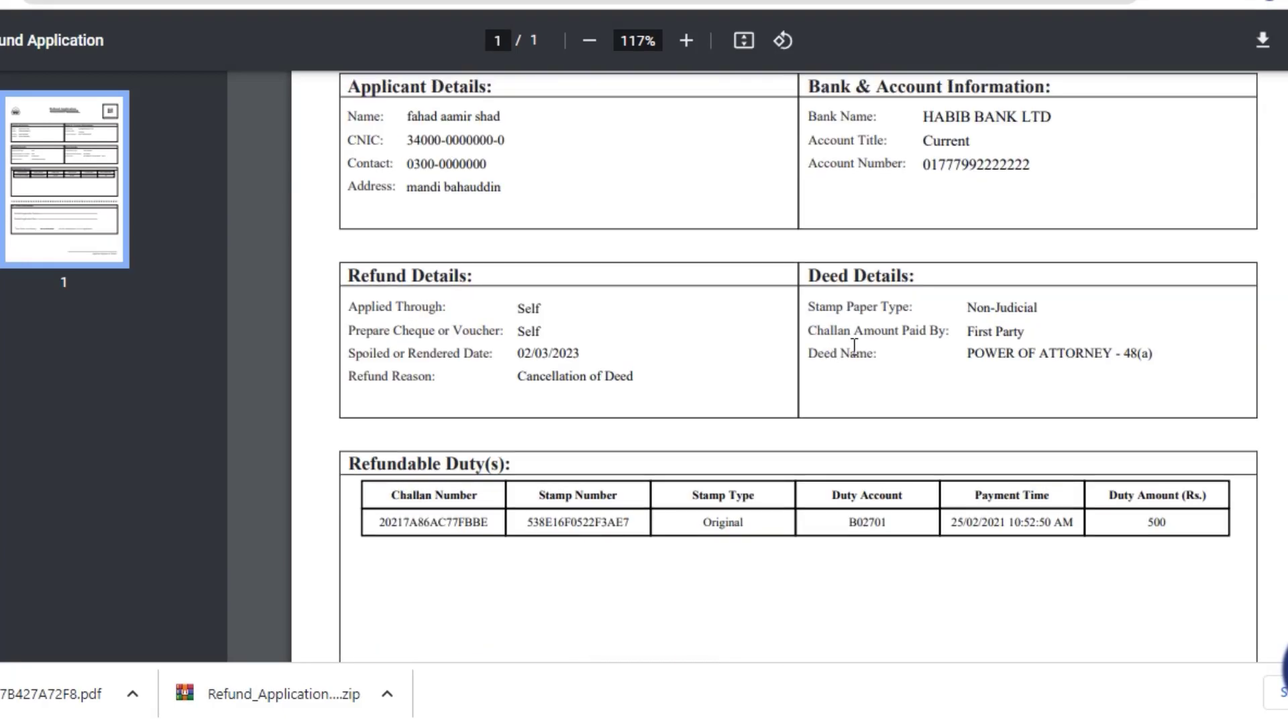
scroll(854, 346, "down", 7)
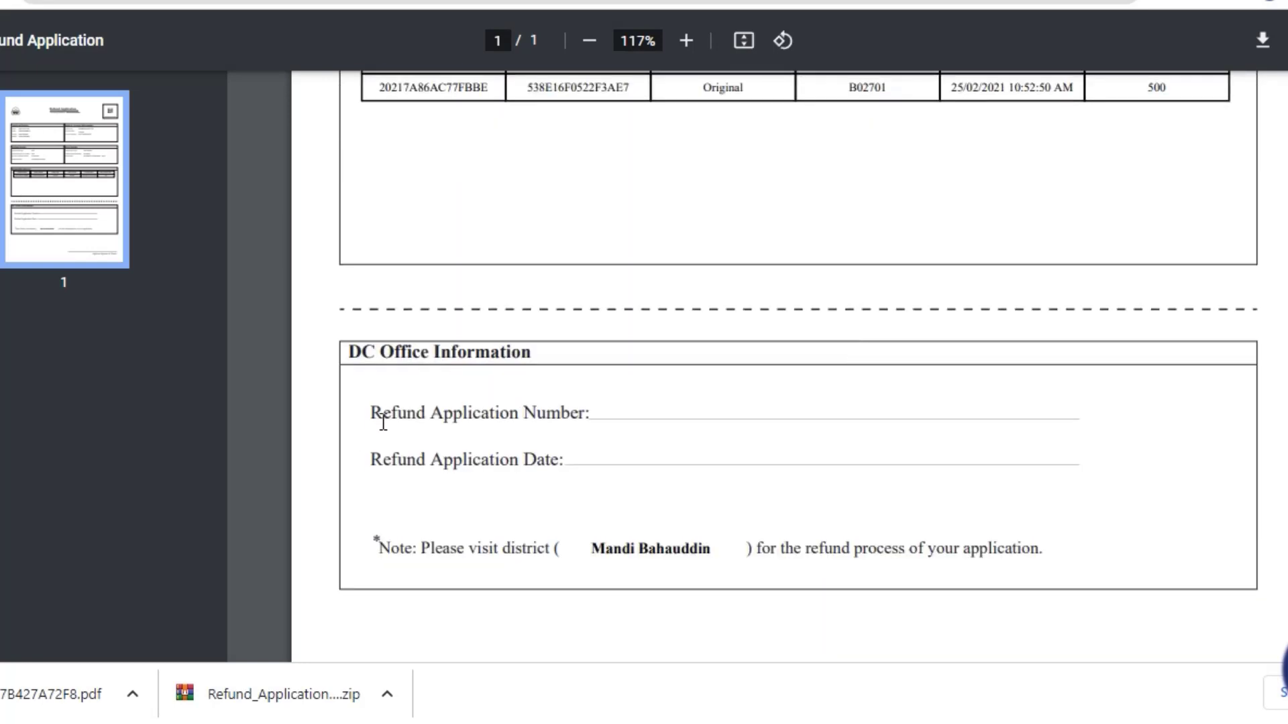
left_click_drag(350, 352, 1141, 567)
left_click(1140, 570)
scroll(1097, 549, "up", 1)
scroll(1097, 549, "down", 3)
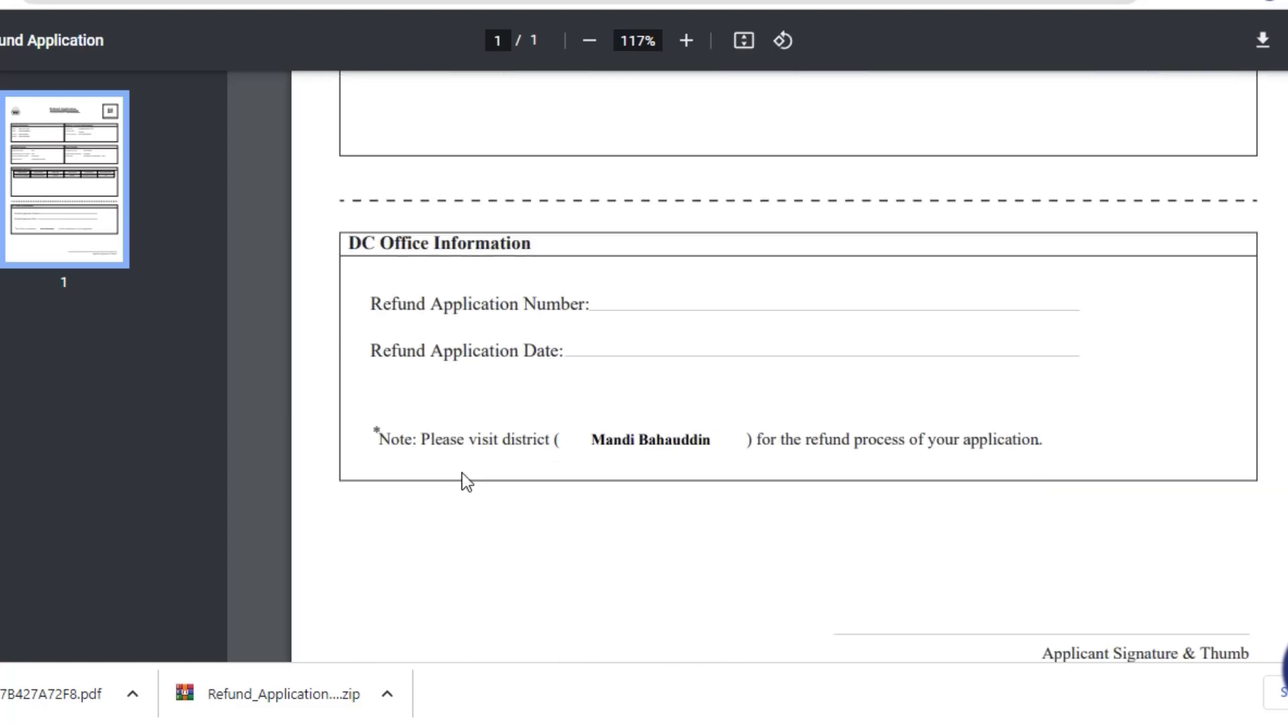
left_click_drag(348, 241, 1127, 494)
left_click(1095, 503)
Check the applicant and bank details rows, then return to the Word refund notes.
scroll(989, 478, "up", 10)
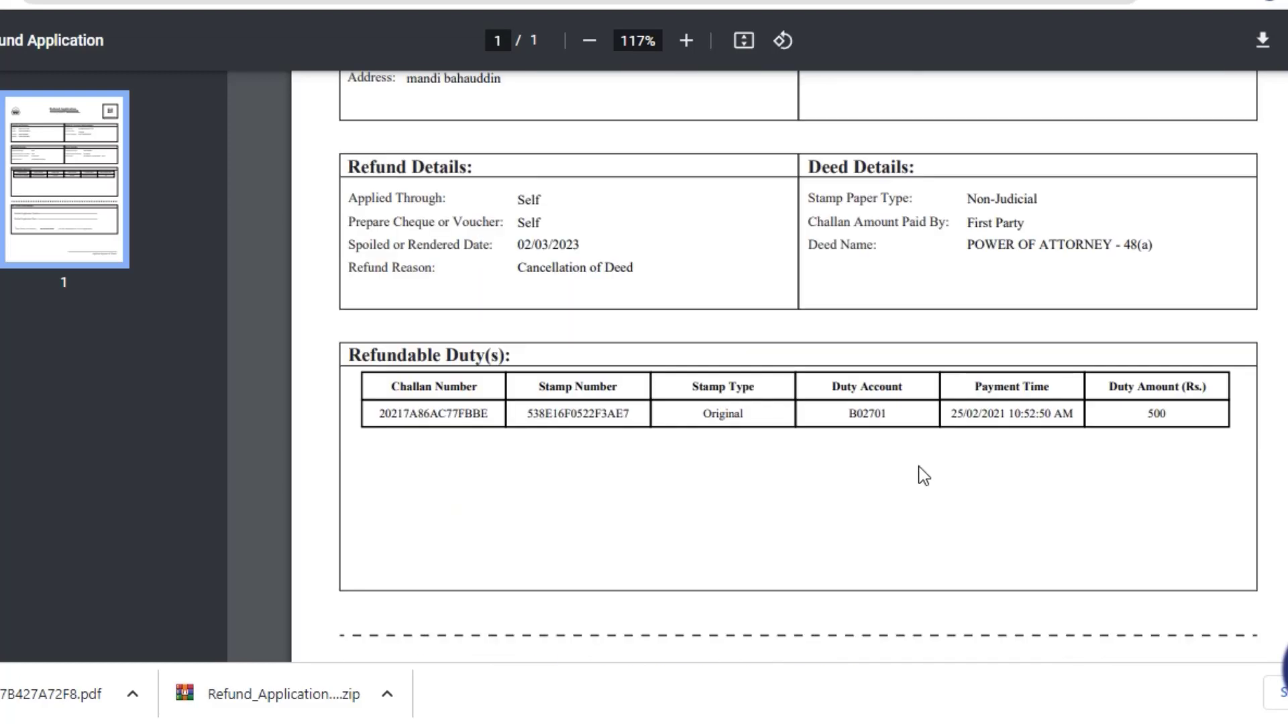
scroll(997, 273, "down", 5)
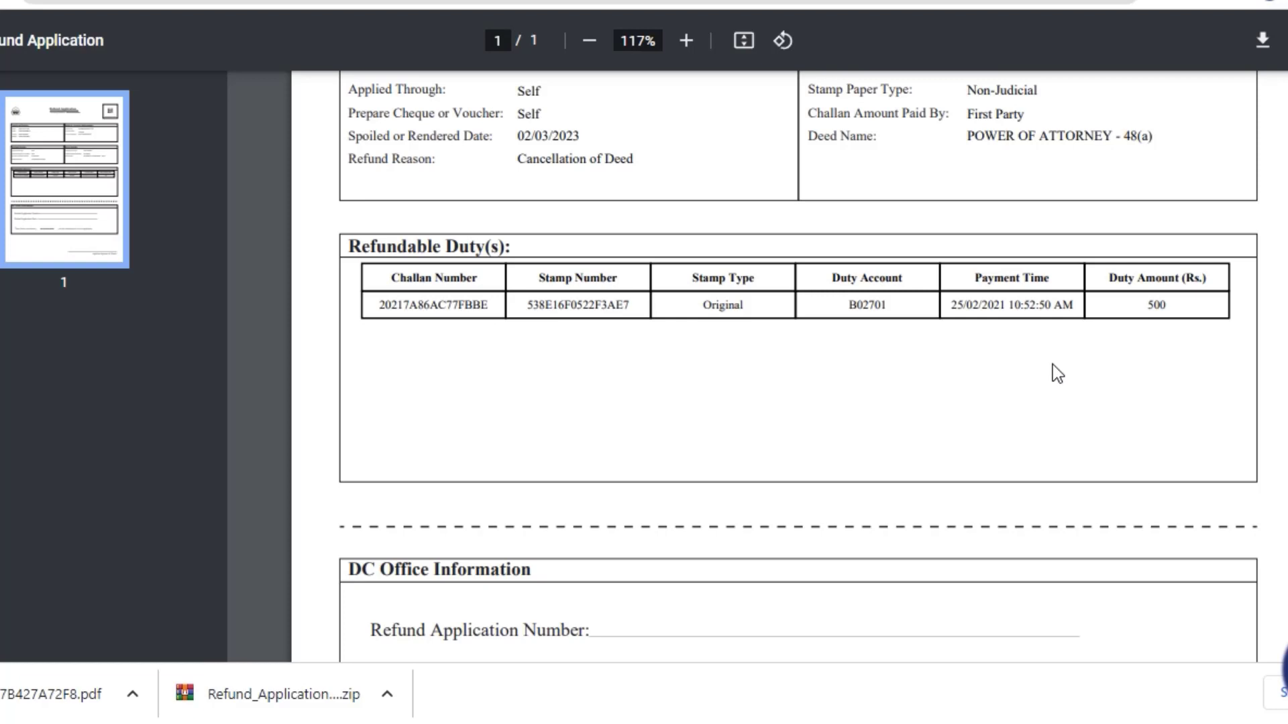
scroll(1052, 364, "up", 7)
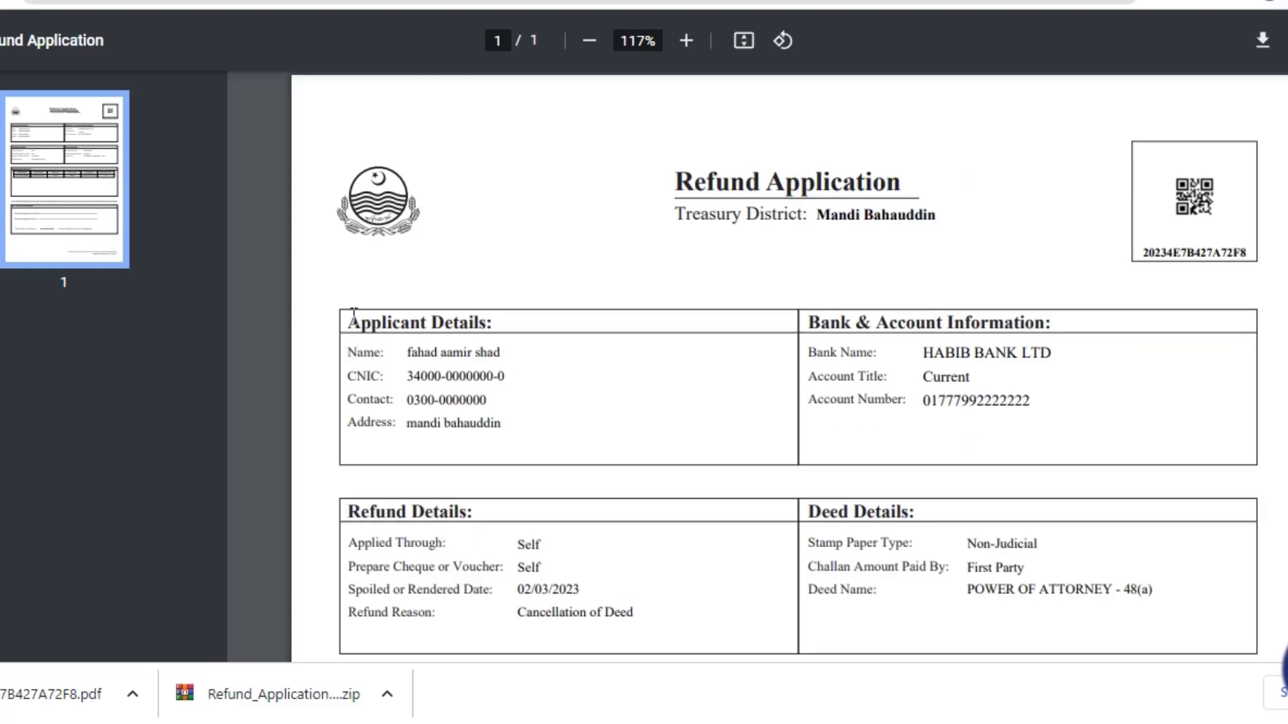
left_click_drag(354, 313, 518, 426)
left_click(518, 426)
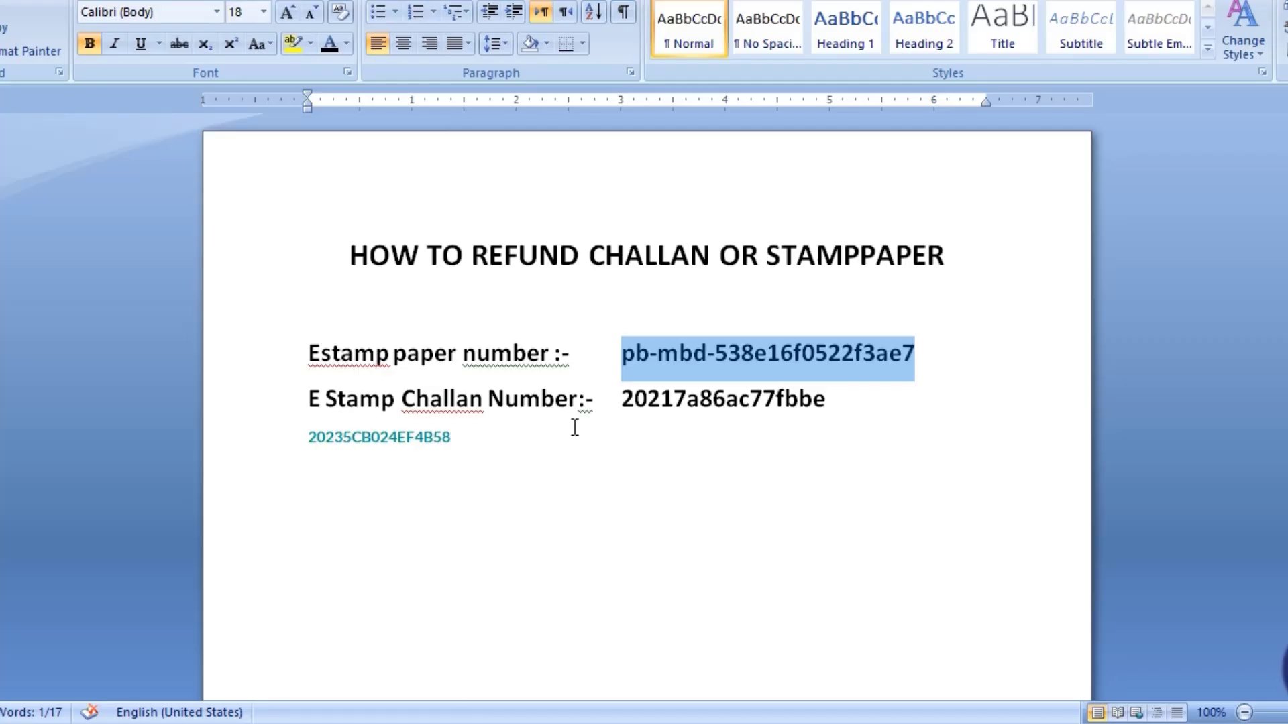
left_click(575, 426)
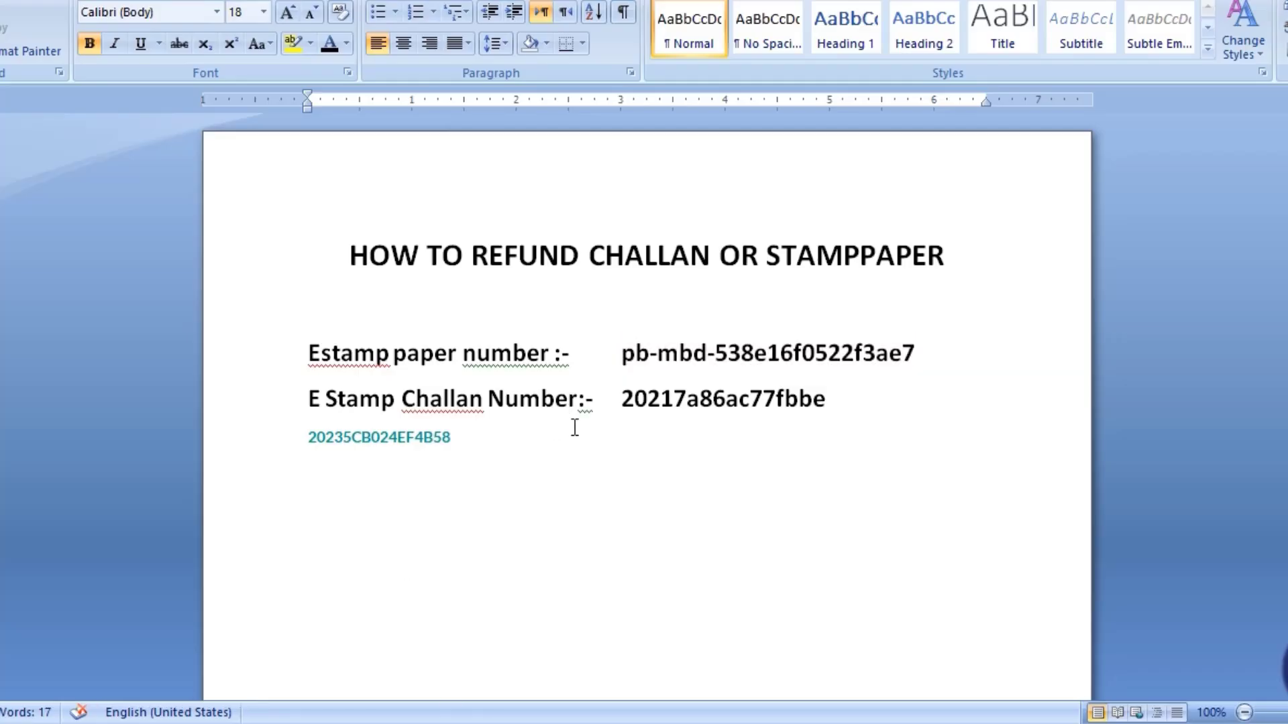